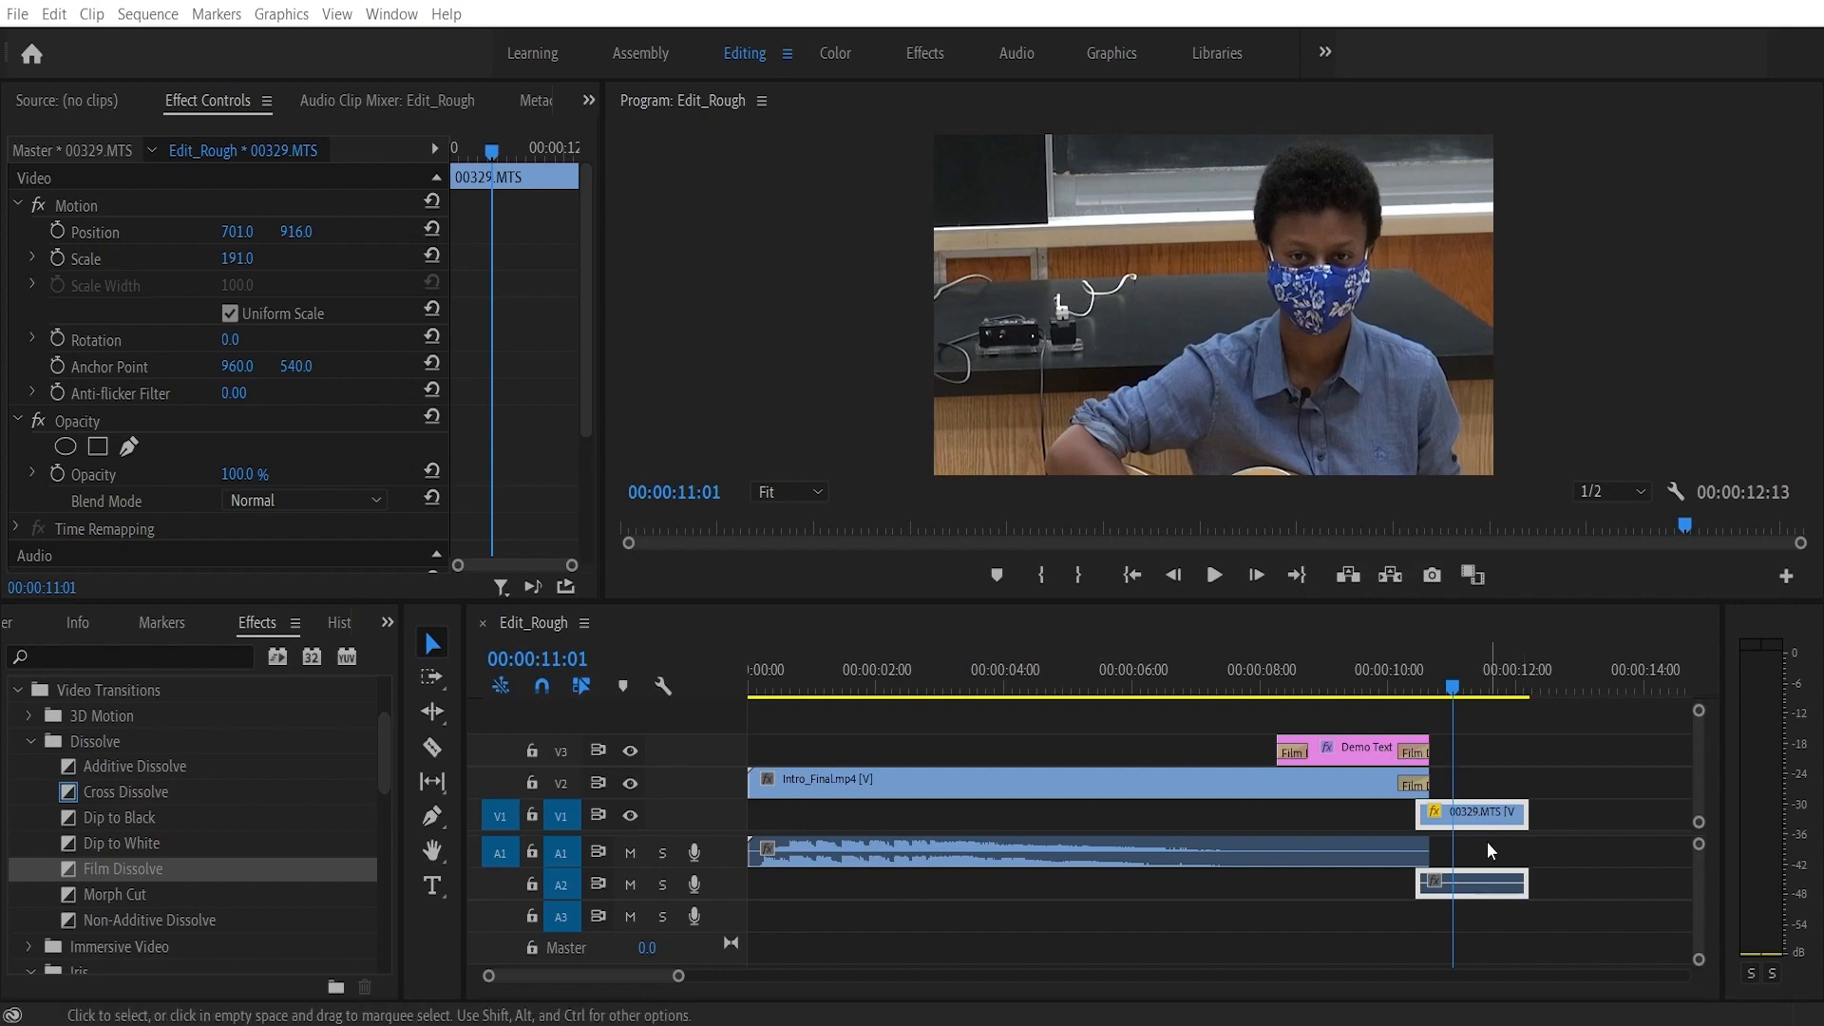
- Clear the Edit_Rough timeline by deleting the 00329.MTS clip, the Demo Text graphic and the Intro_Final.mp4 clip
{"action": "left_click", "coordinate": [1483, 814]}
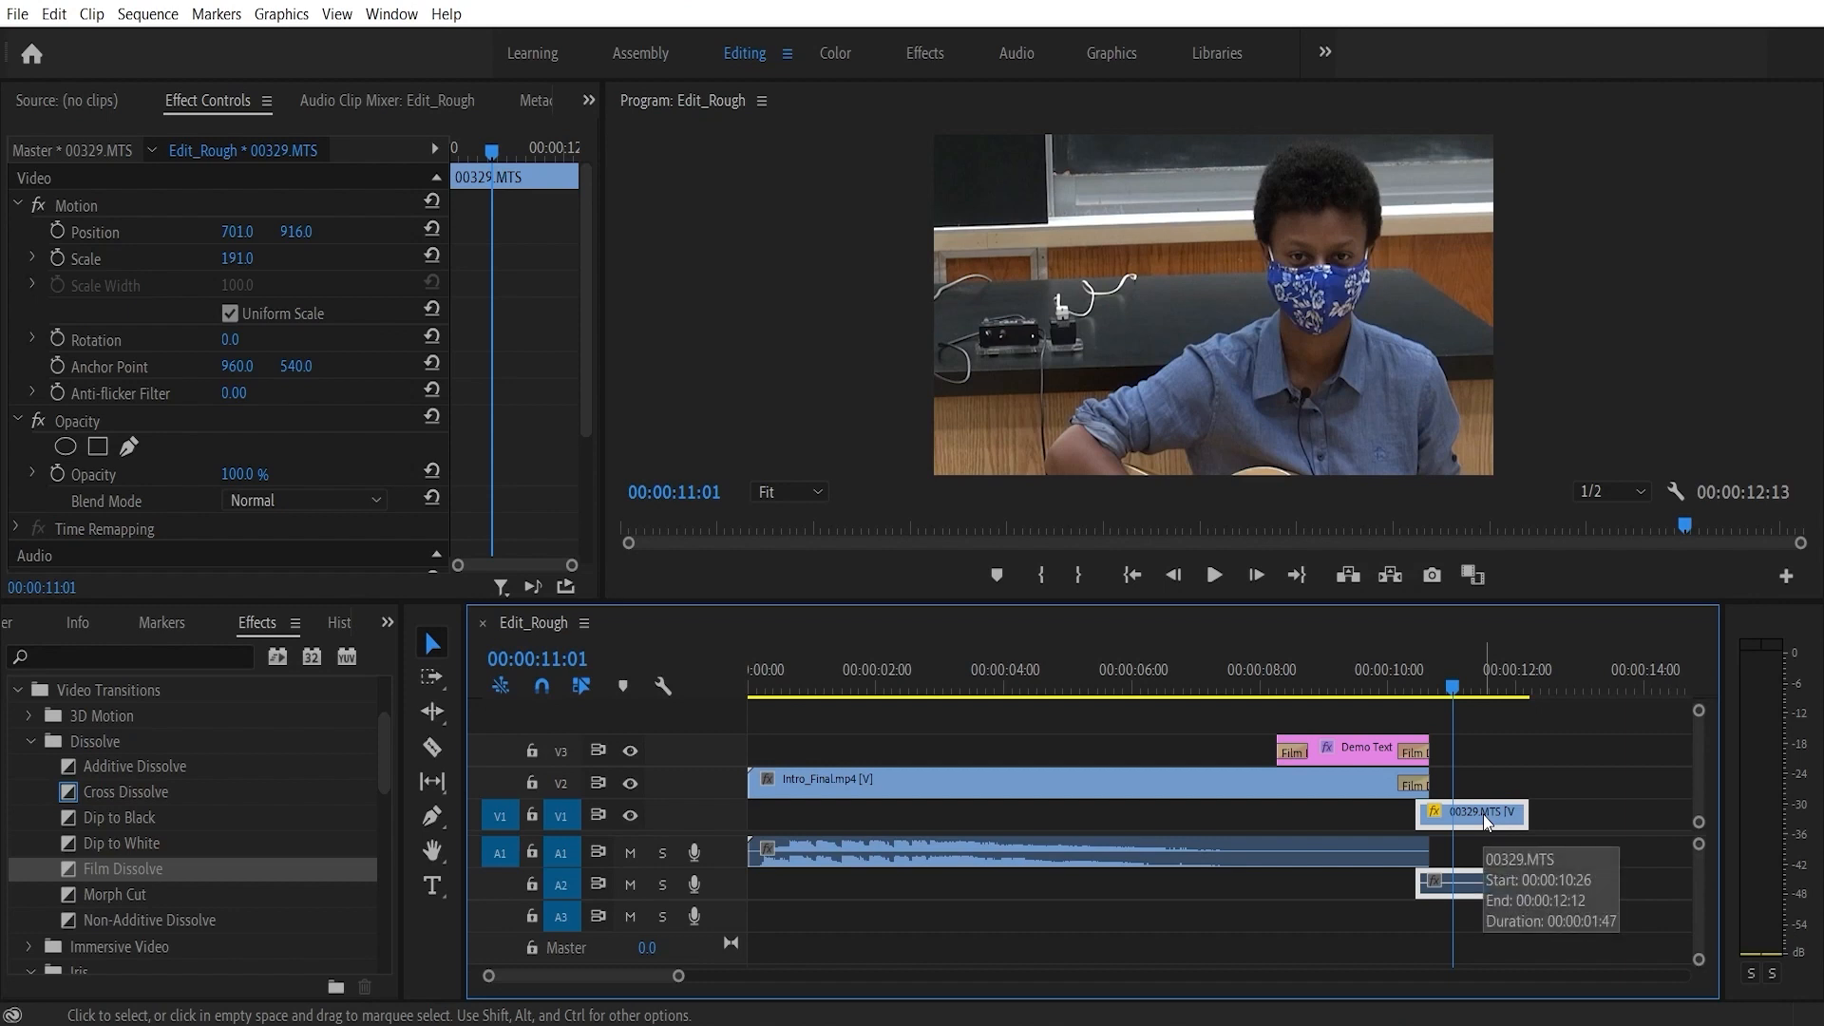
{"action": "key", "text": "Delete"}
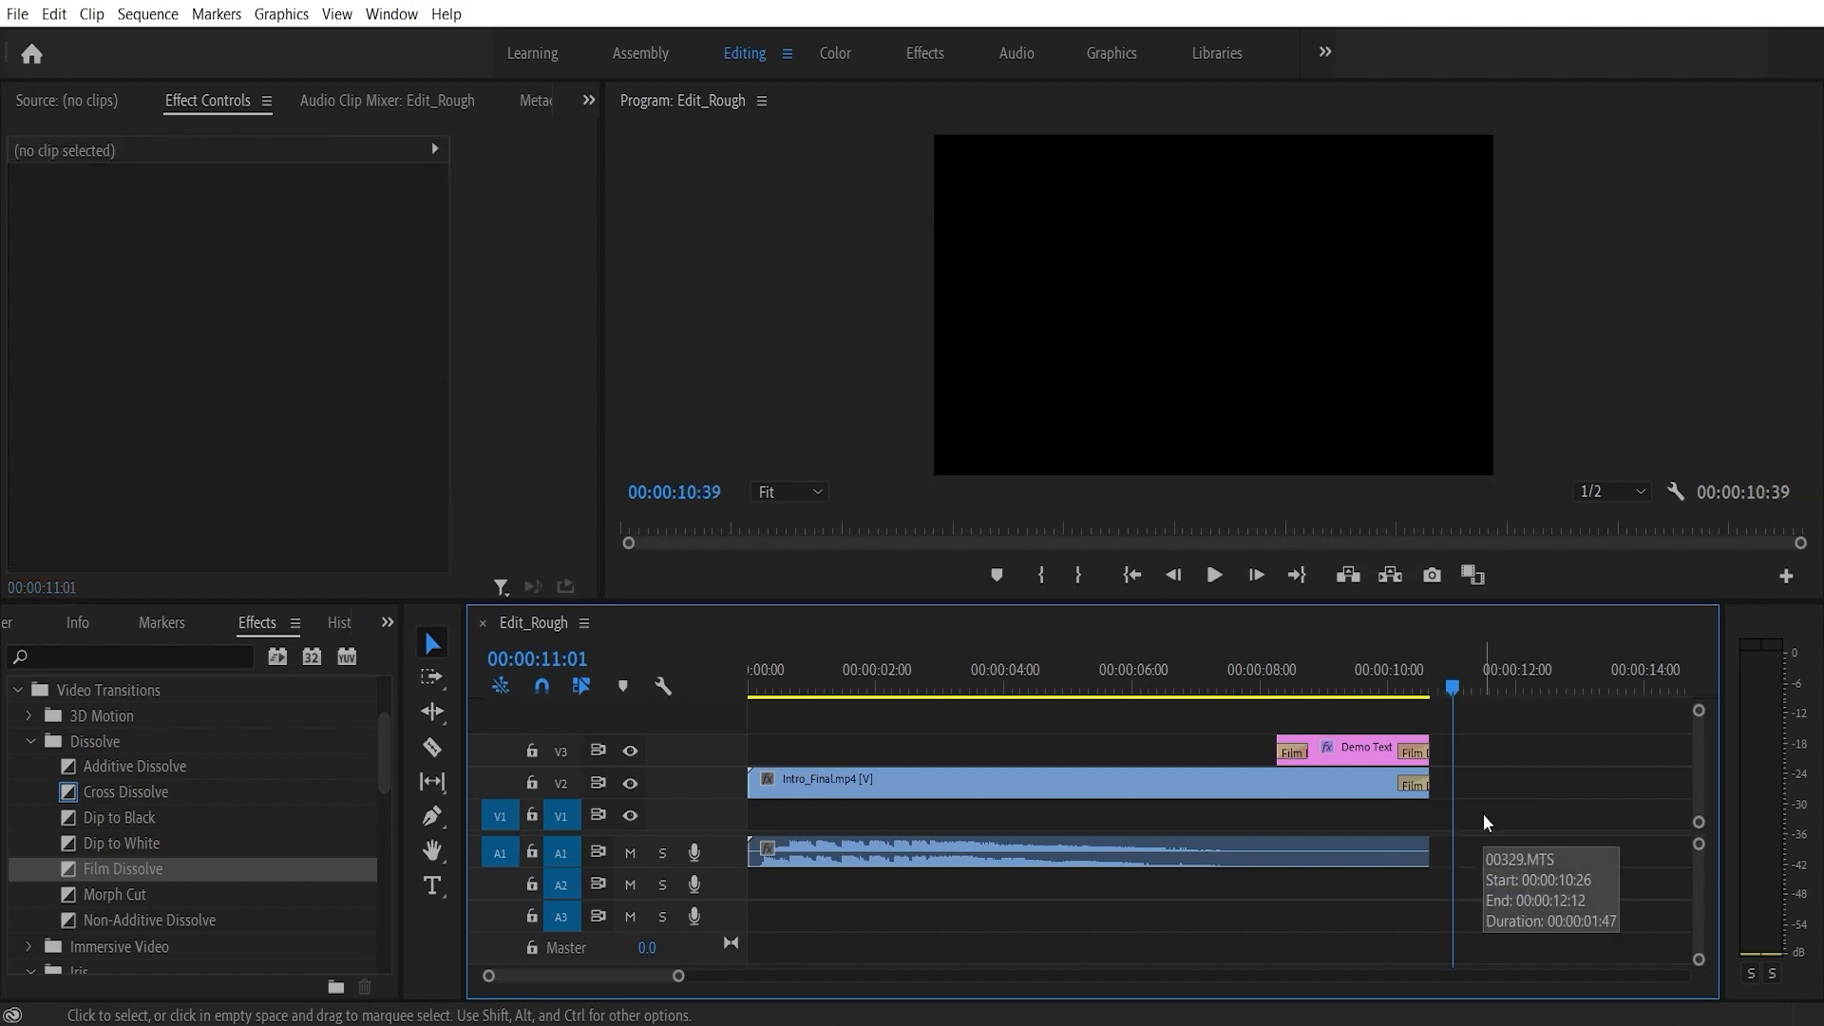
{"action": "left_click", "coordinate": [1383, 755]}
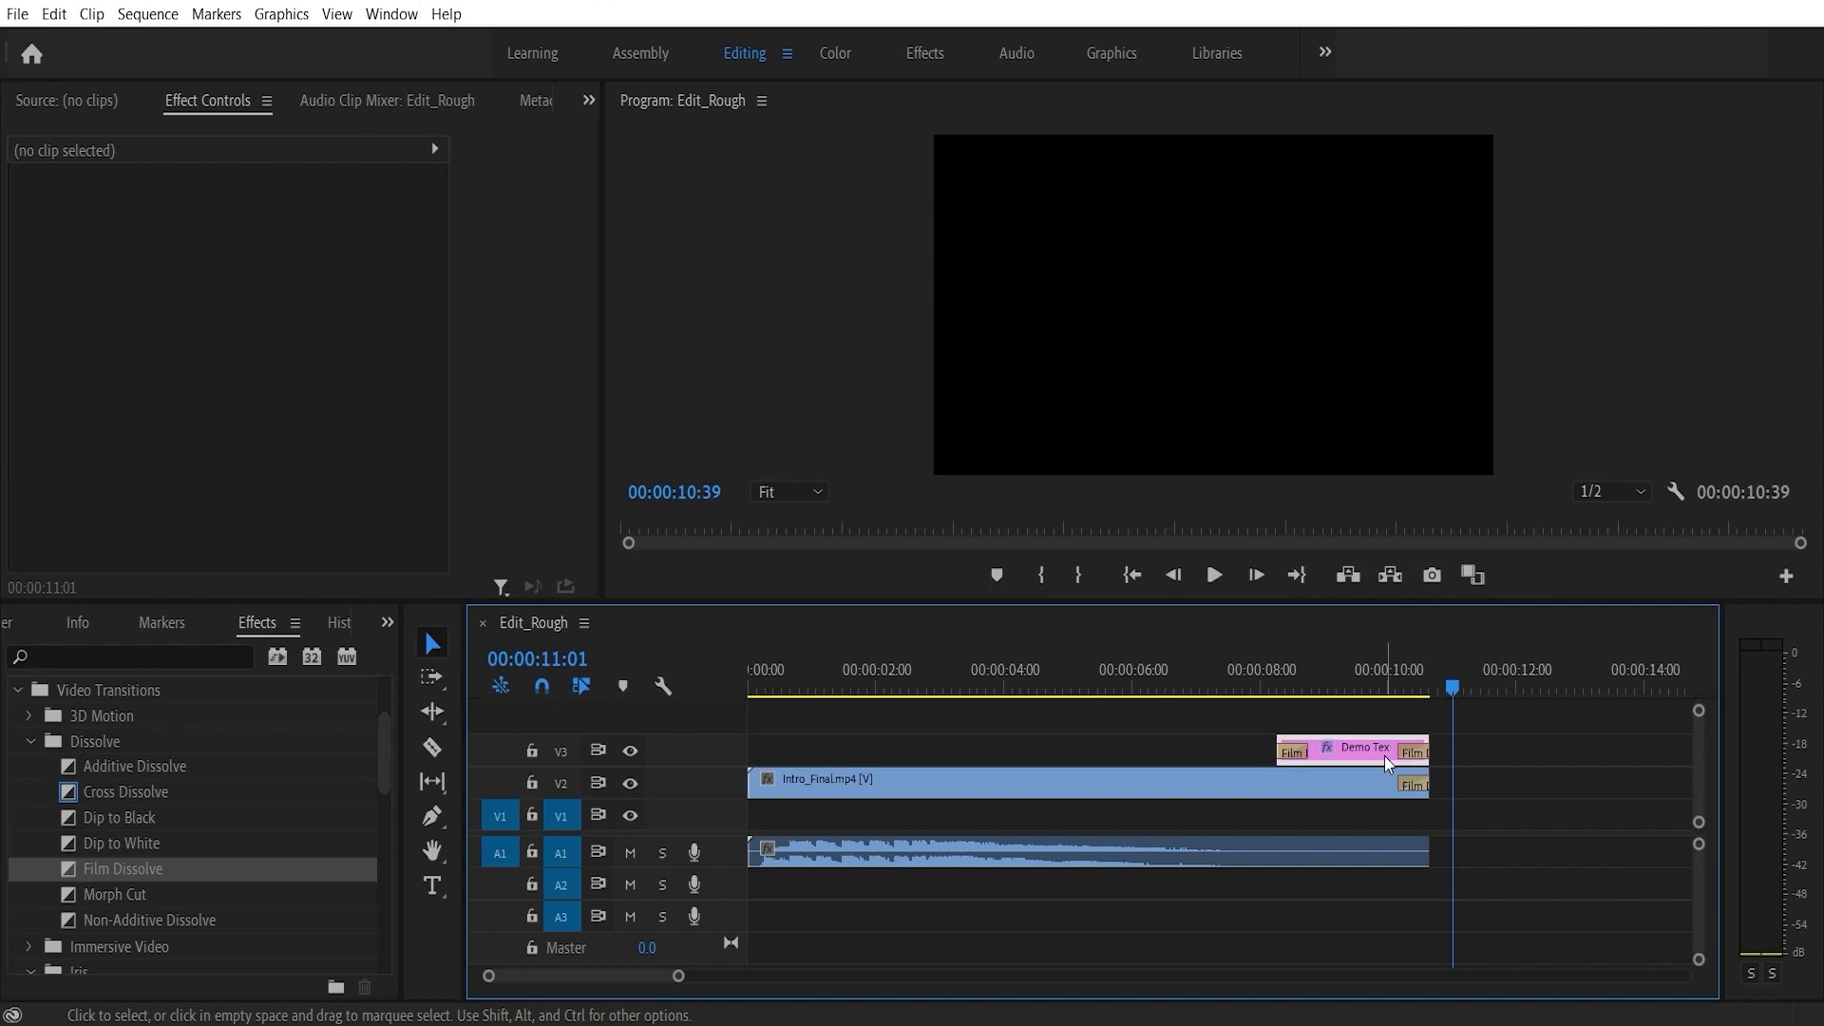
{"action": "key", "text": "Delete"}
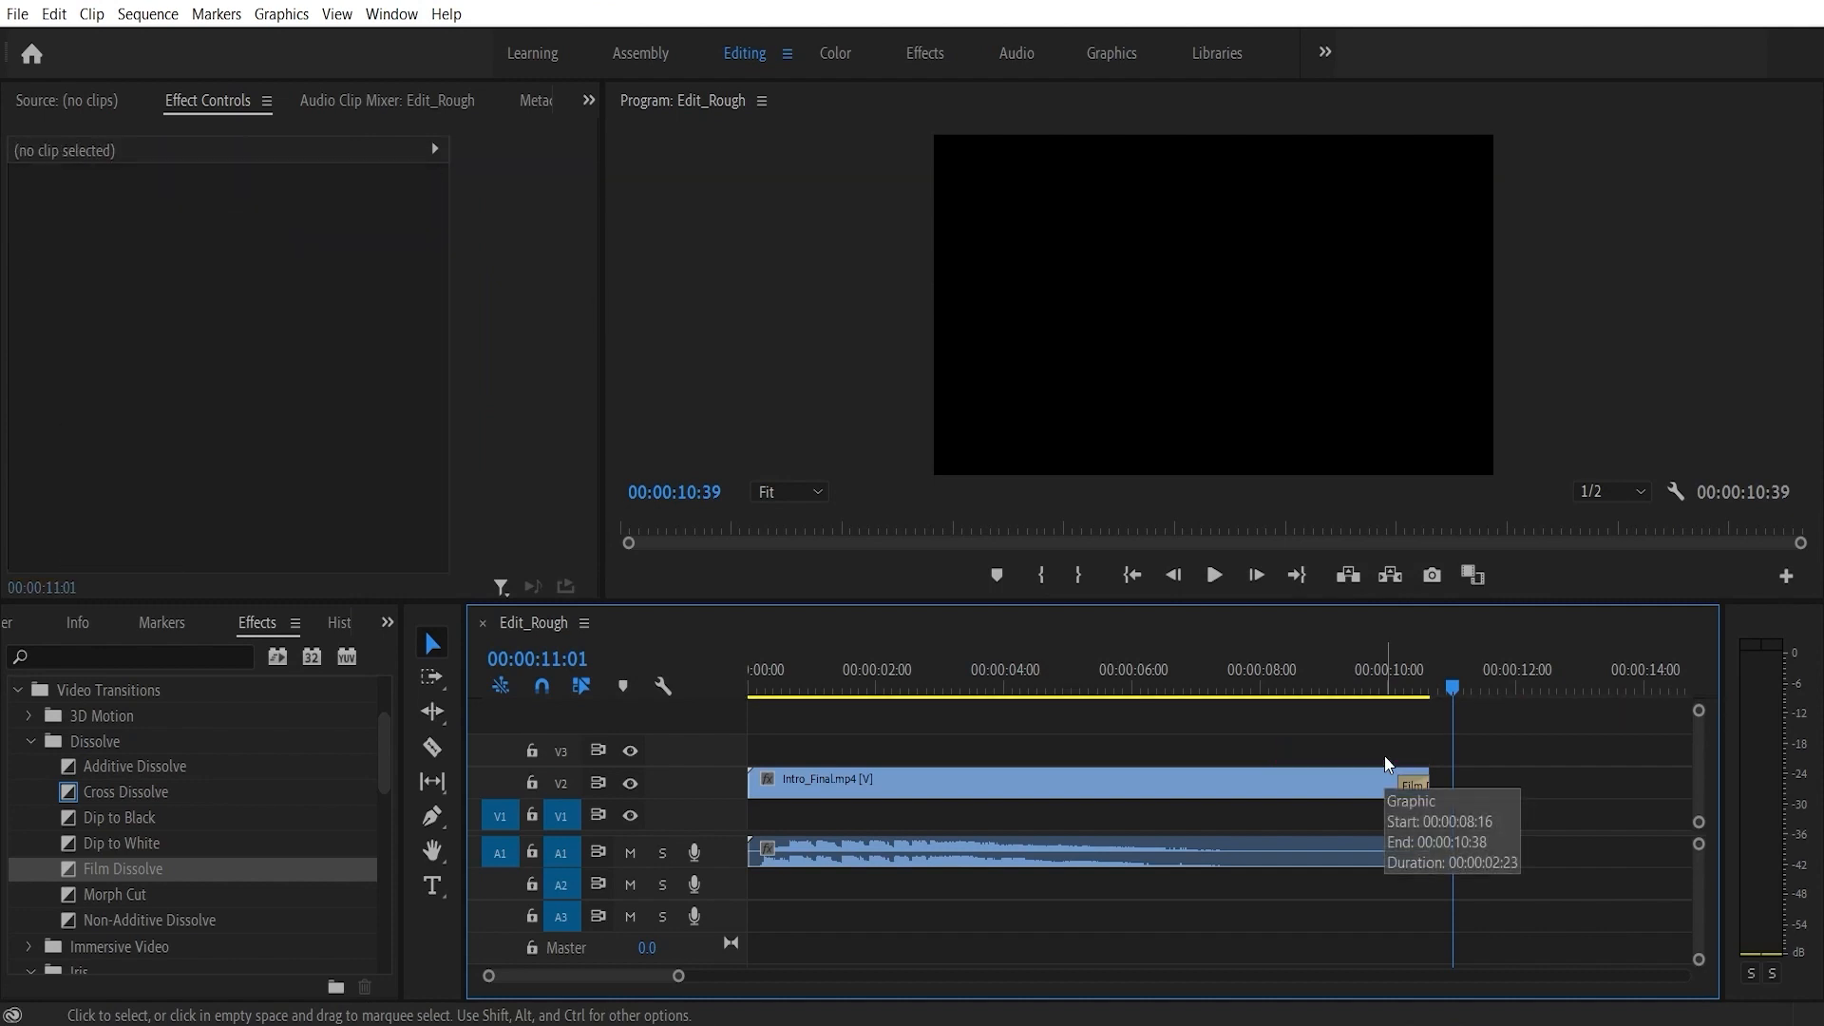
{"action": "left_click", "coordinate": [1294, 773]}
{"action": "key", "text": "Delete"}
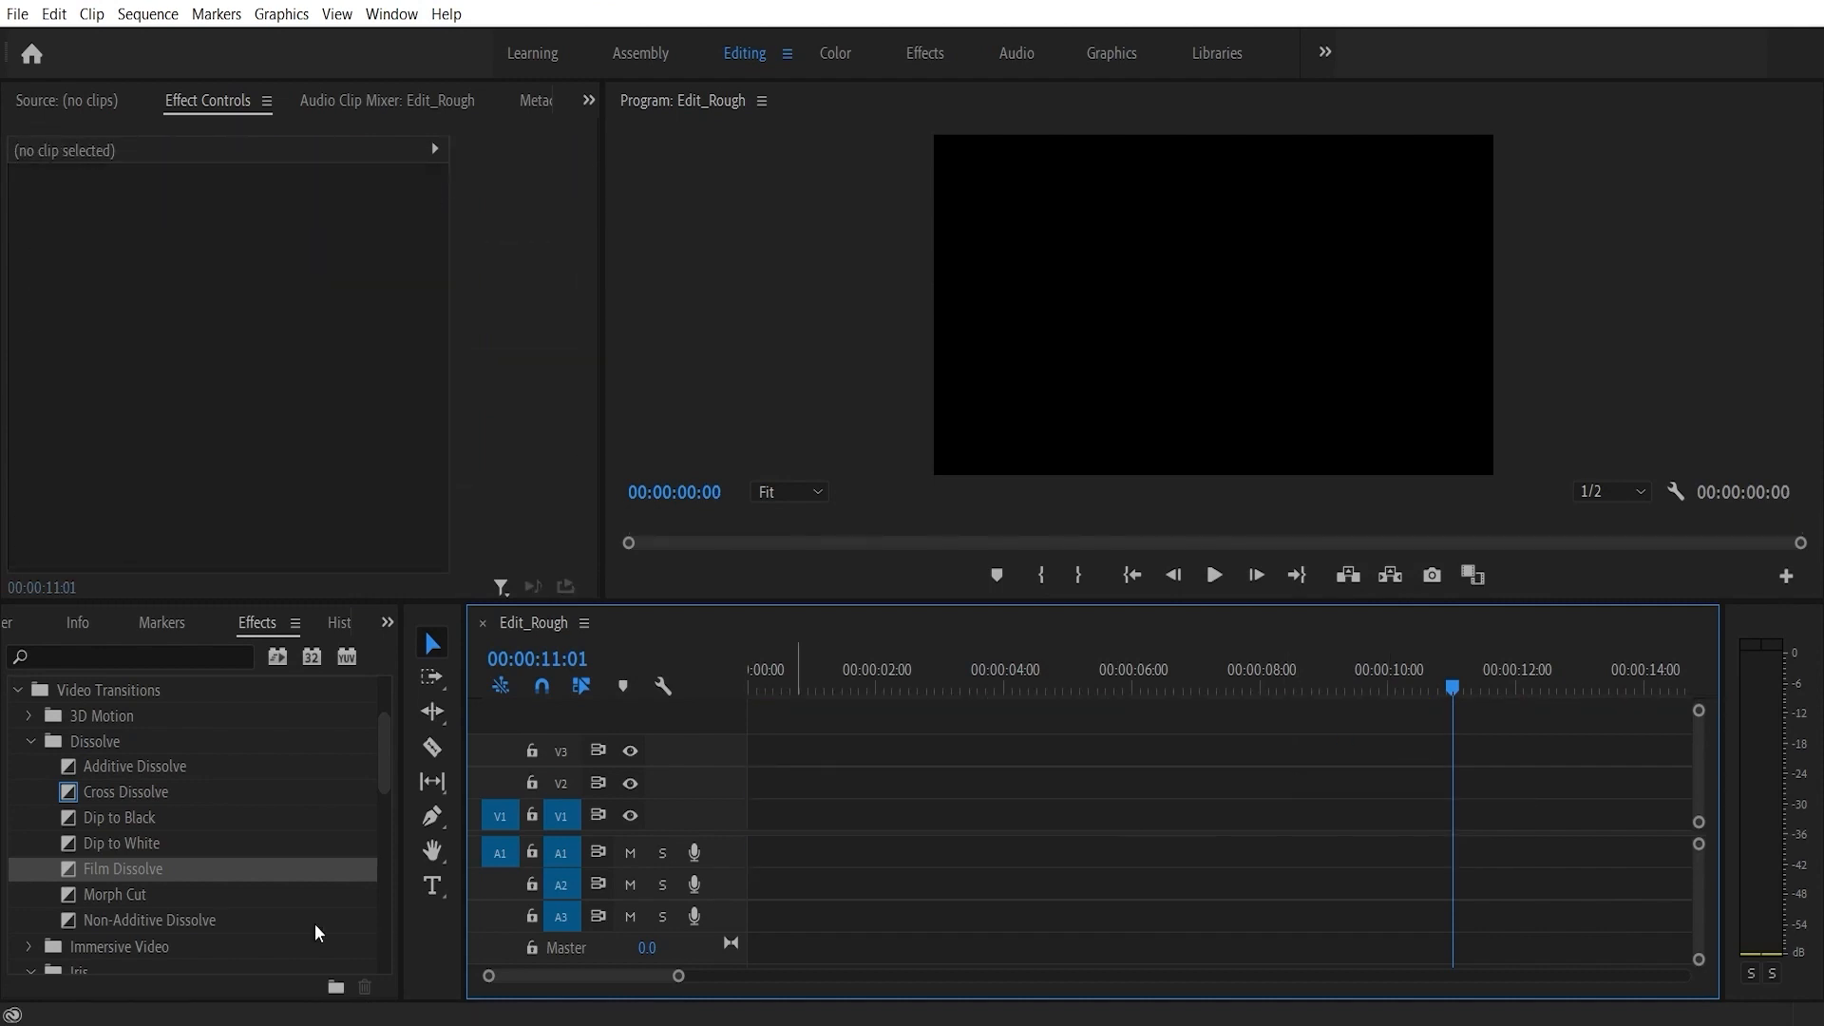
- Collapse the Video Transitions effects folder and bring up the Guitar Edit project's media list
{"action": "left_click_drag", "start_coordinate": [386, 754], "coordinate": [385, 743]}
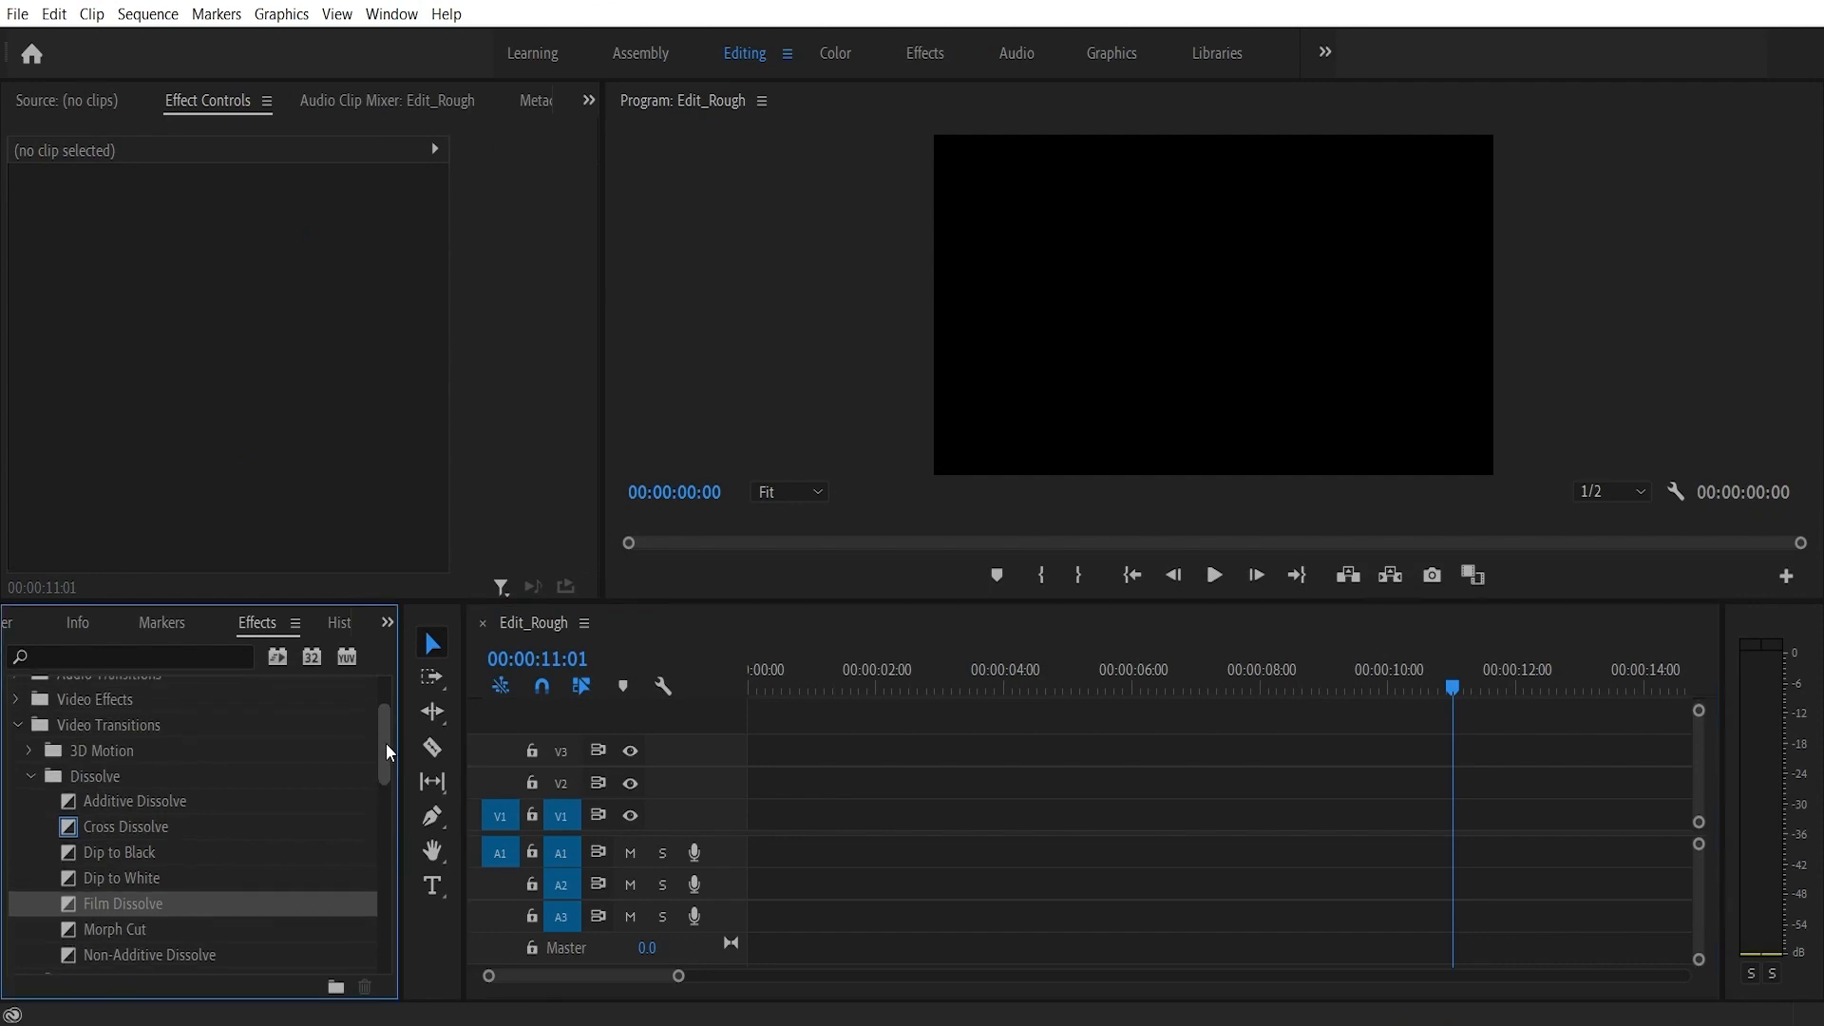
{"action": "left_click", "coordinate": [16, 729]}
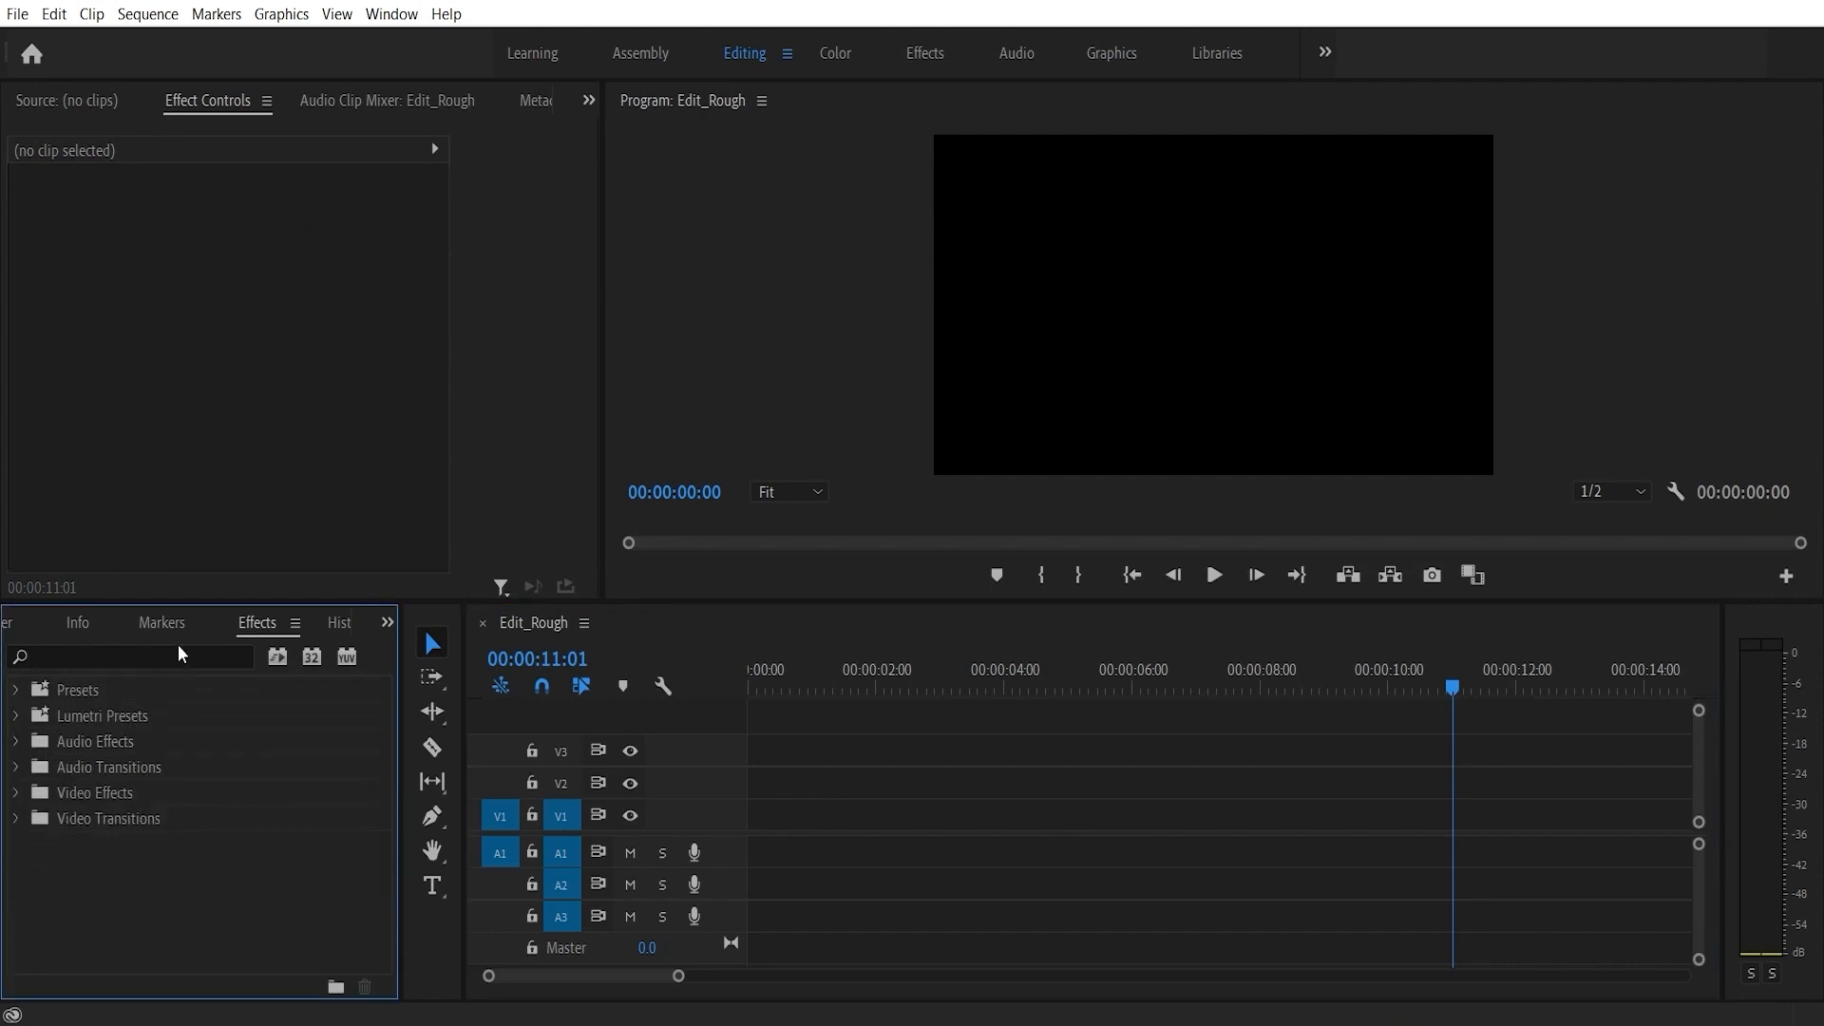
{"action": "left_click", "coordinate": [169, 616]}
{"action": "key", "text": "shift+1"}
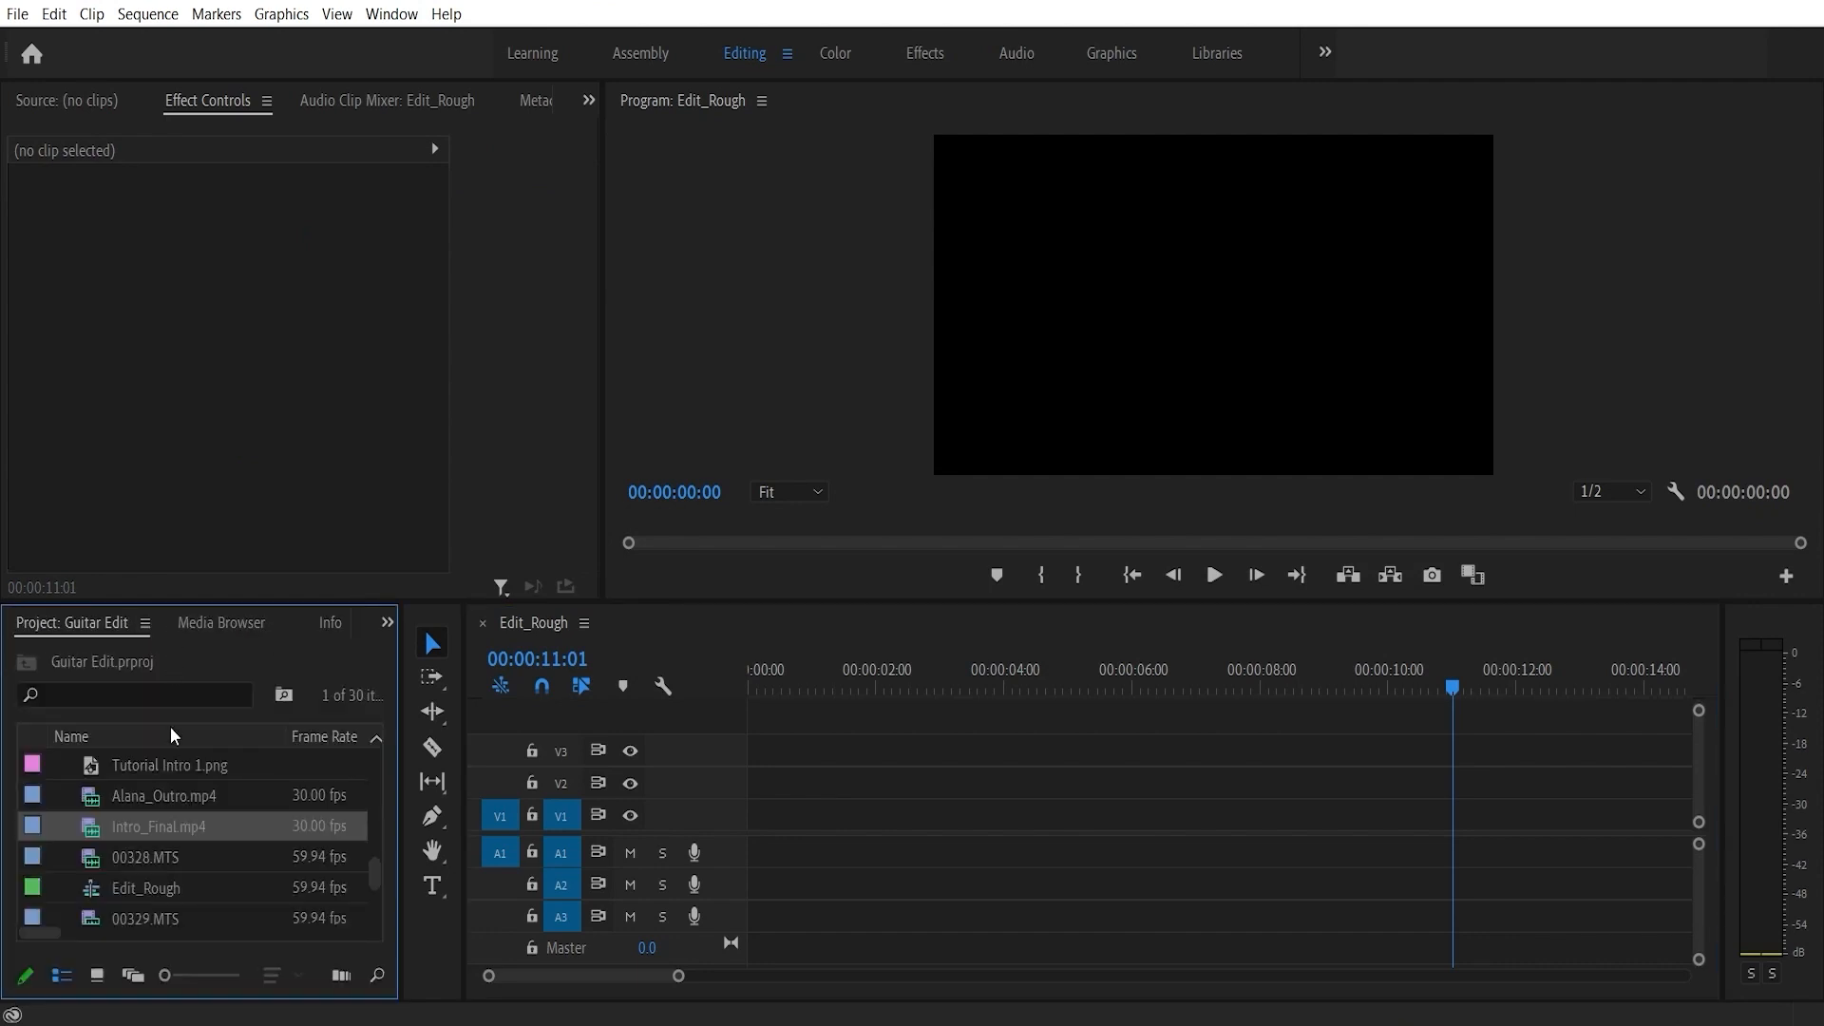
- Open clip 00330.MTS for source preview and scrub through it to about 00:01:08:37
{"action": "scroll", "coordinate": [180, 843], "scroll_direction": "down", "scroll_amount": 4}
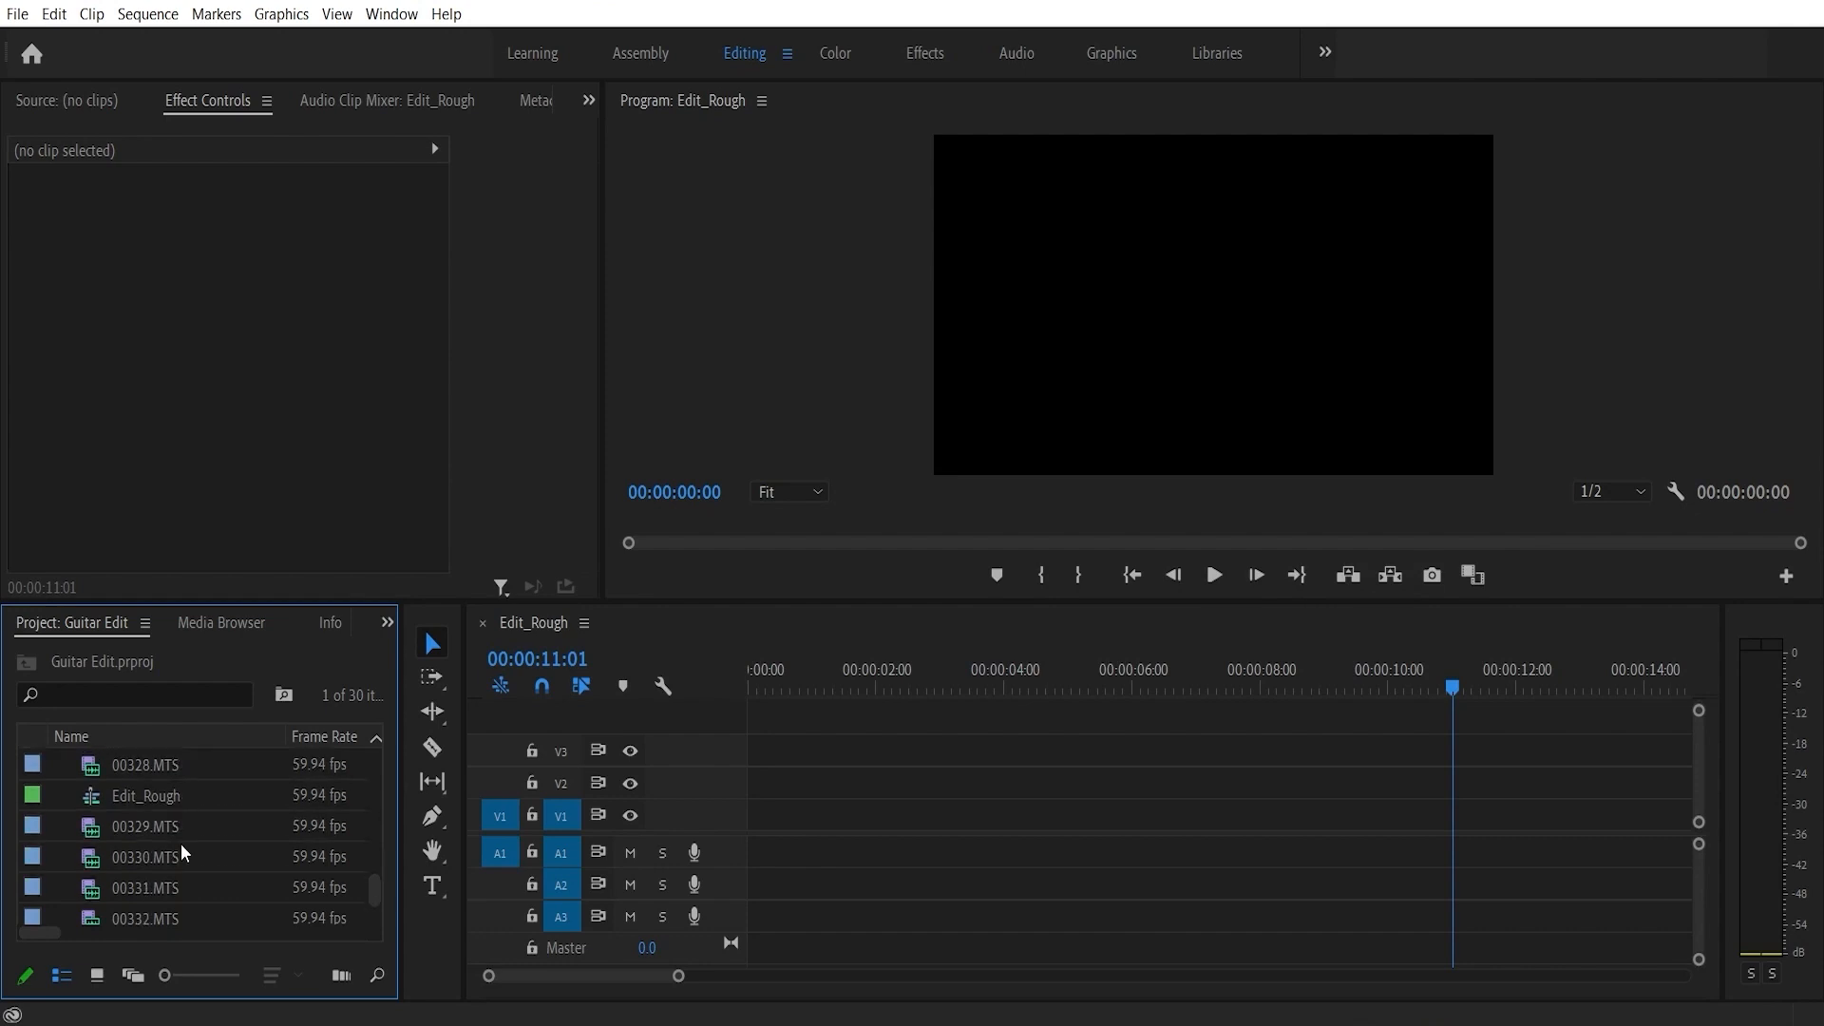
{"action": "left_click", "coordinate": [149, 835]}
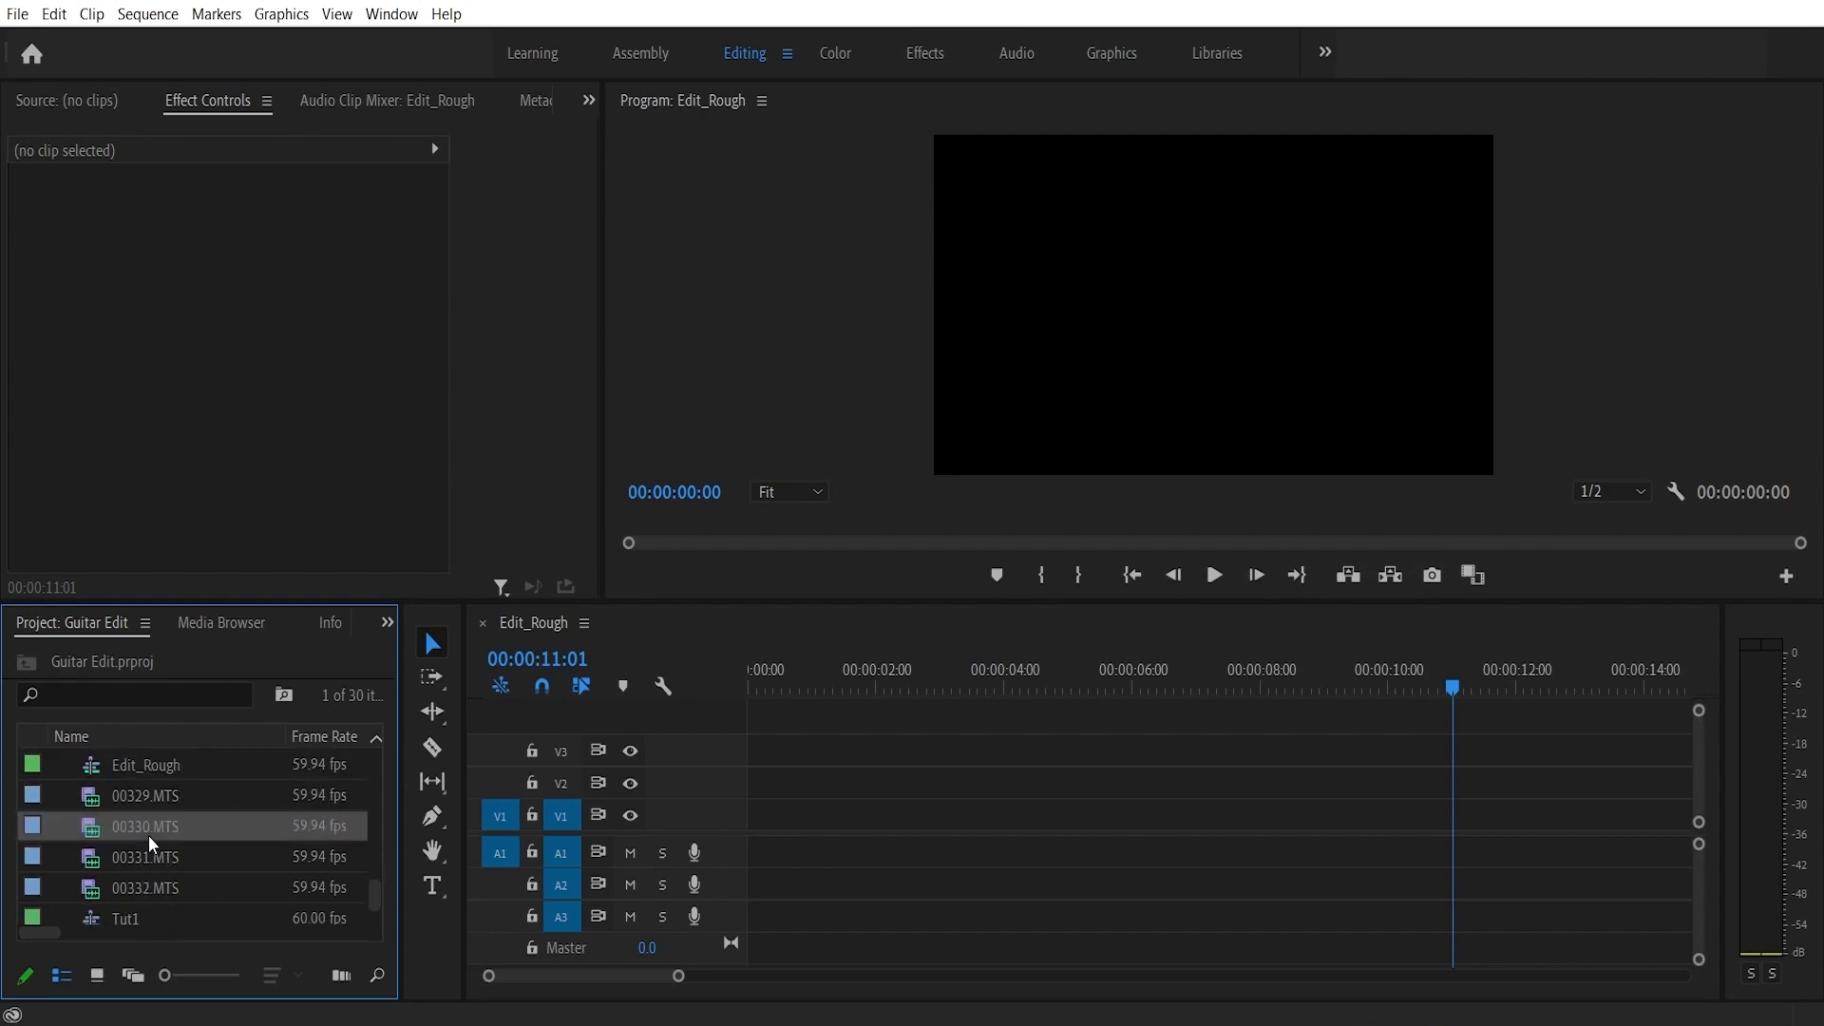
{"action": "double_click", "coordinate": [94, 829]}
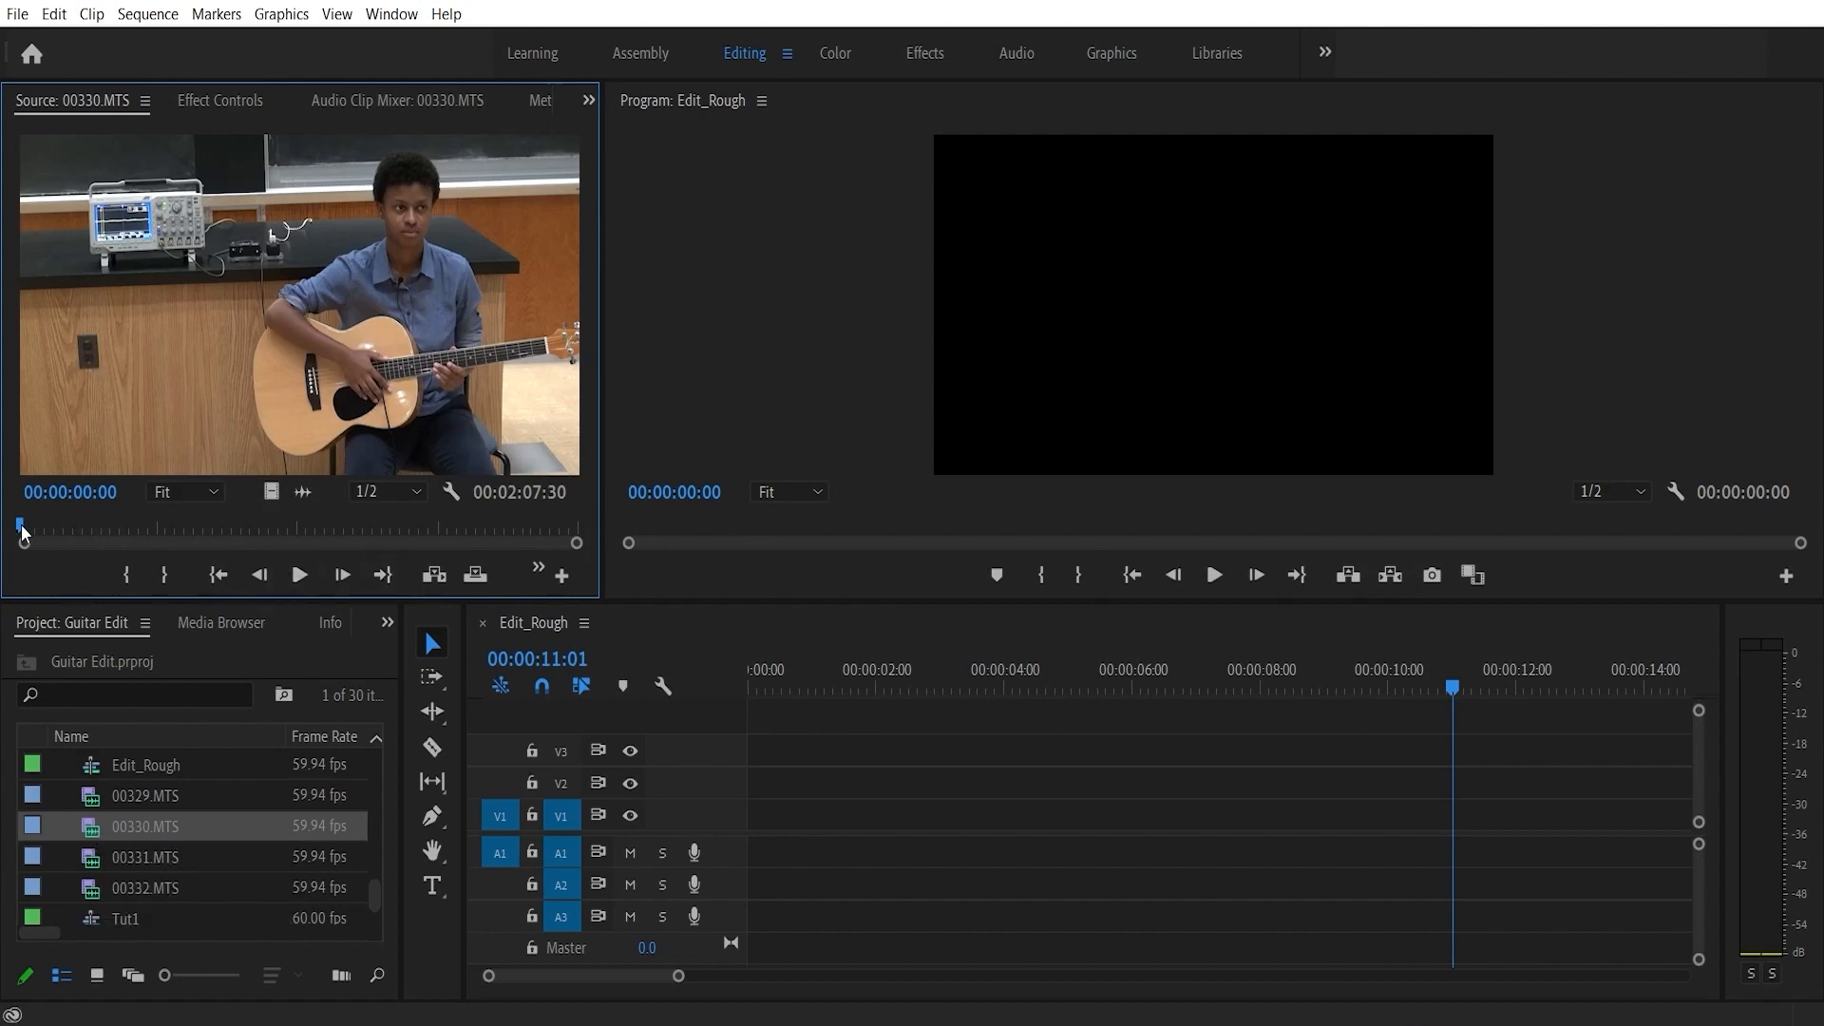
{"action": "left_click_drag", "start_coordinate": [24, 534], "coordinate": [318, 549]}
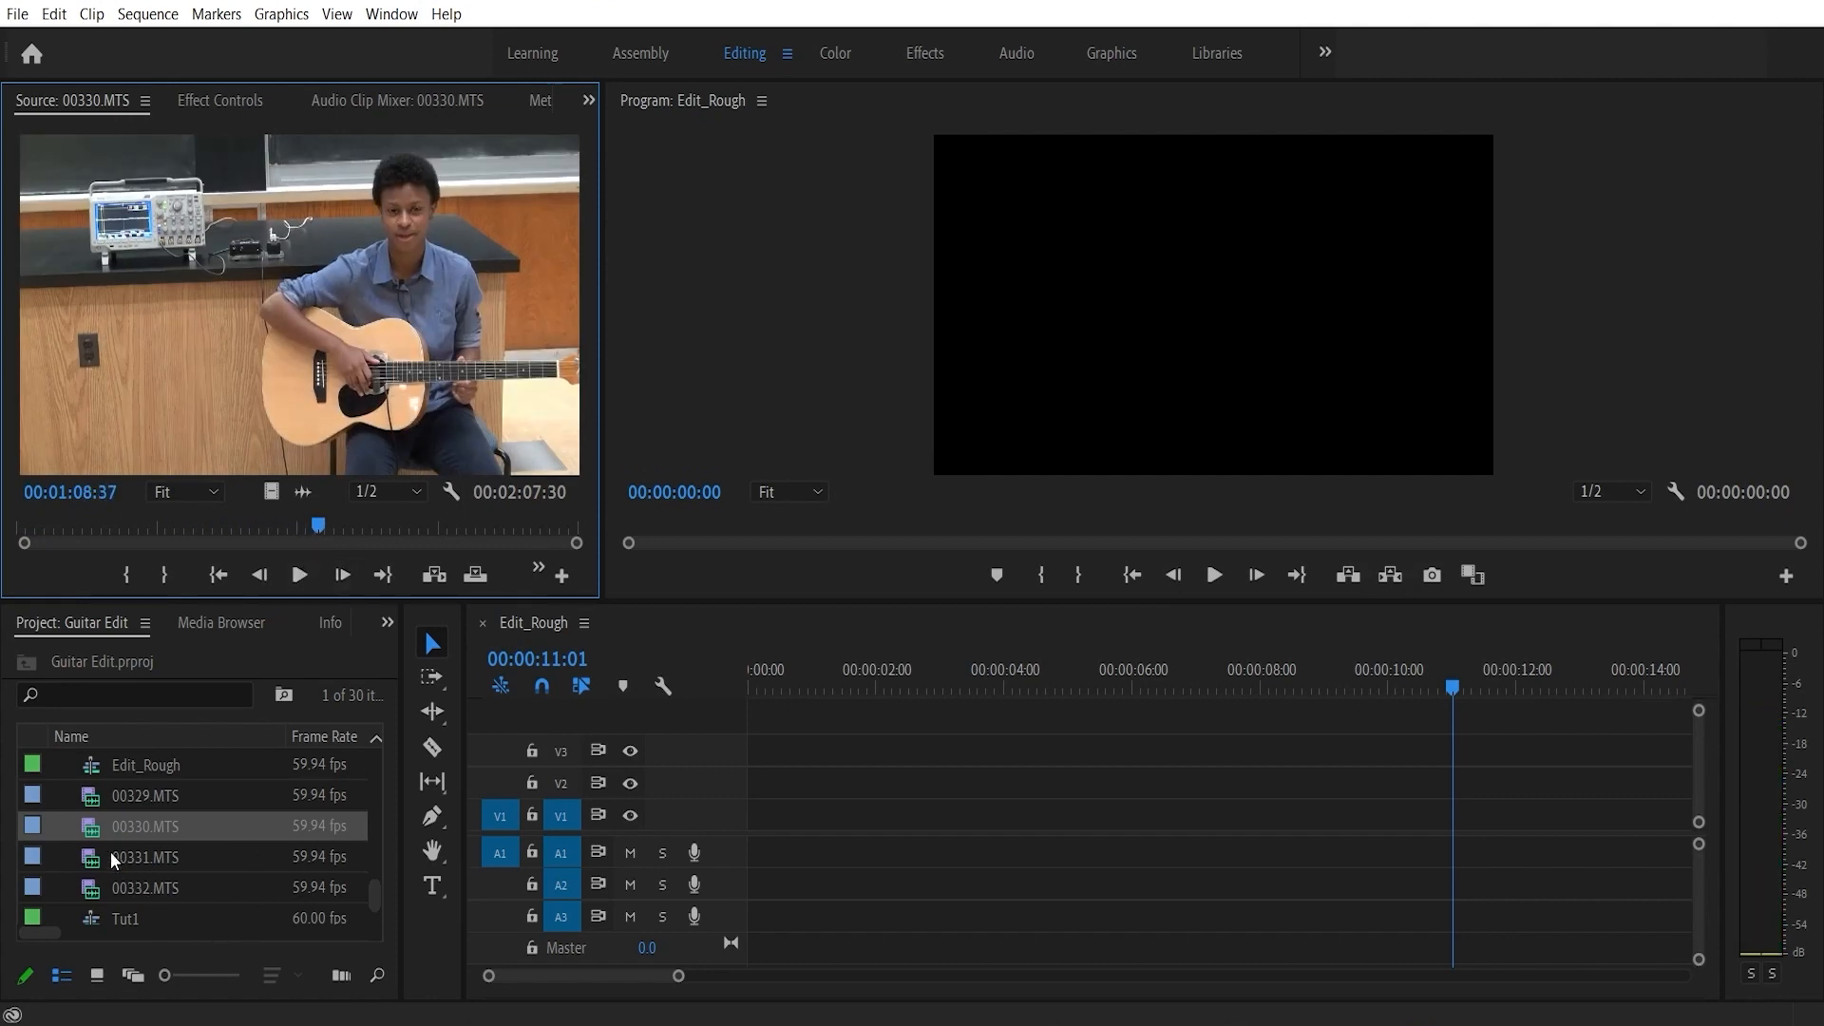
- Place 00330.MTS at the start of tracks V1 and A1, then split it at 00:00:11:01 and about 00:00:02:48
{"action": "left_click_drag", "start_coordinate": [91, 834], "coordinate": [759, 830]}
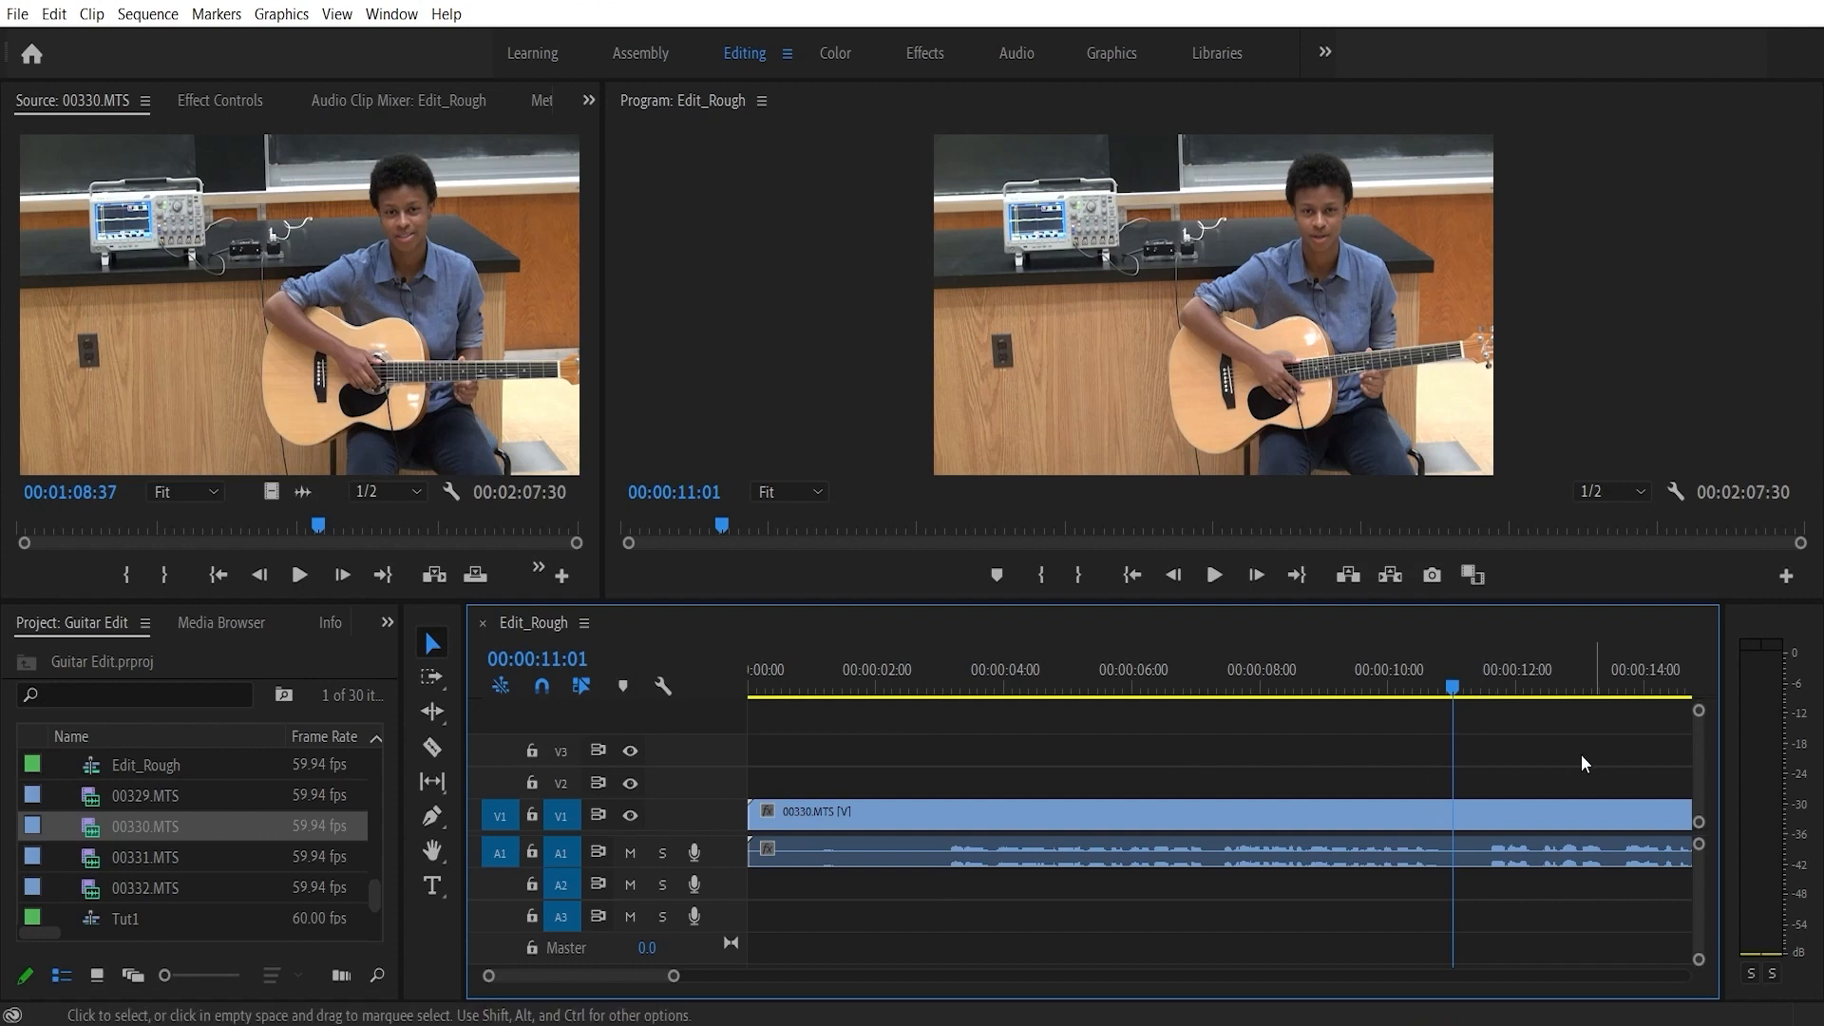
{"action": "left_click", "coordinate": [436, 750]}
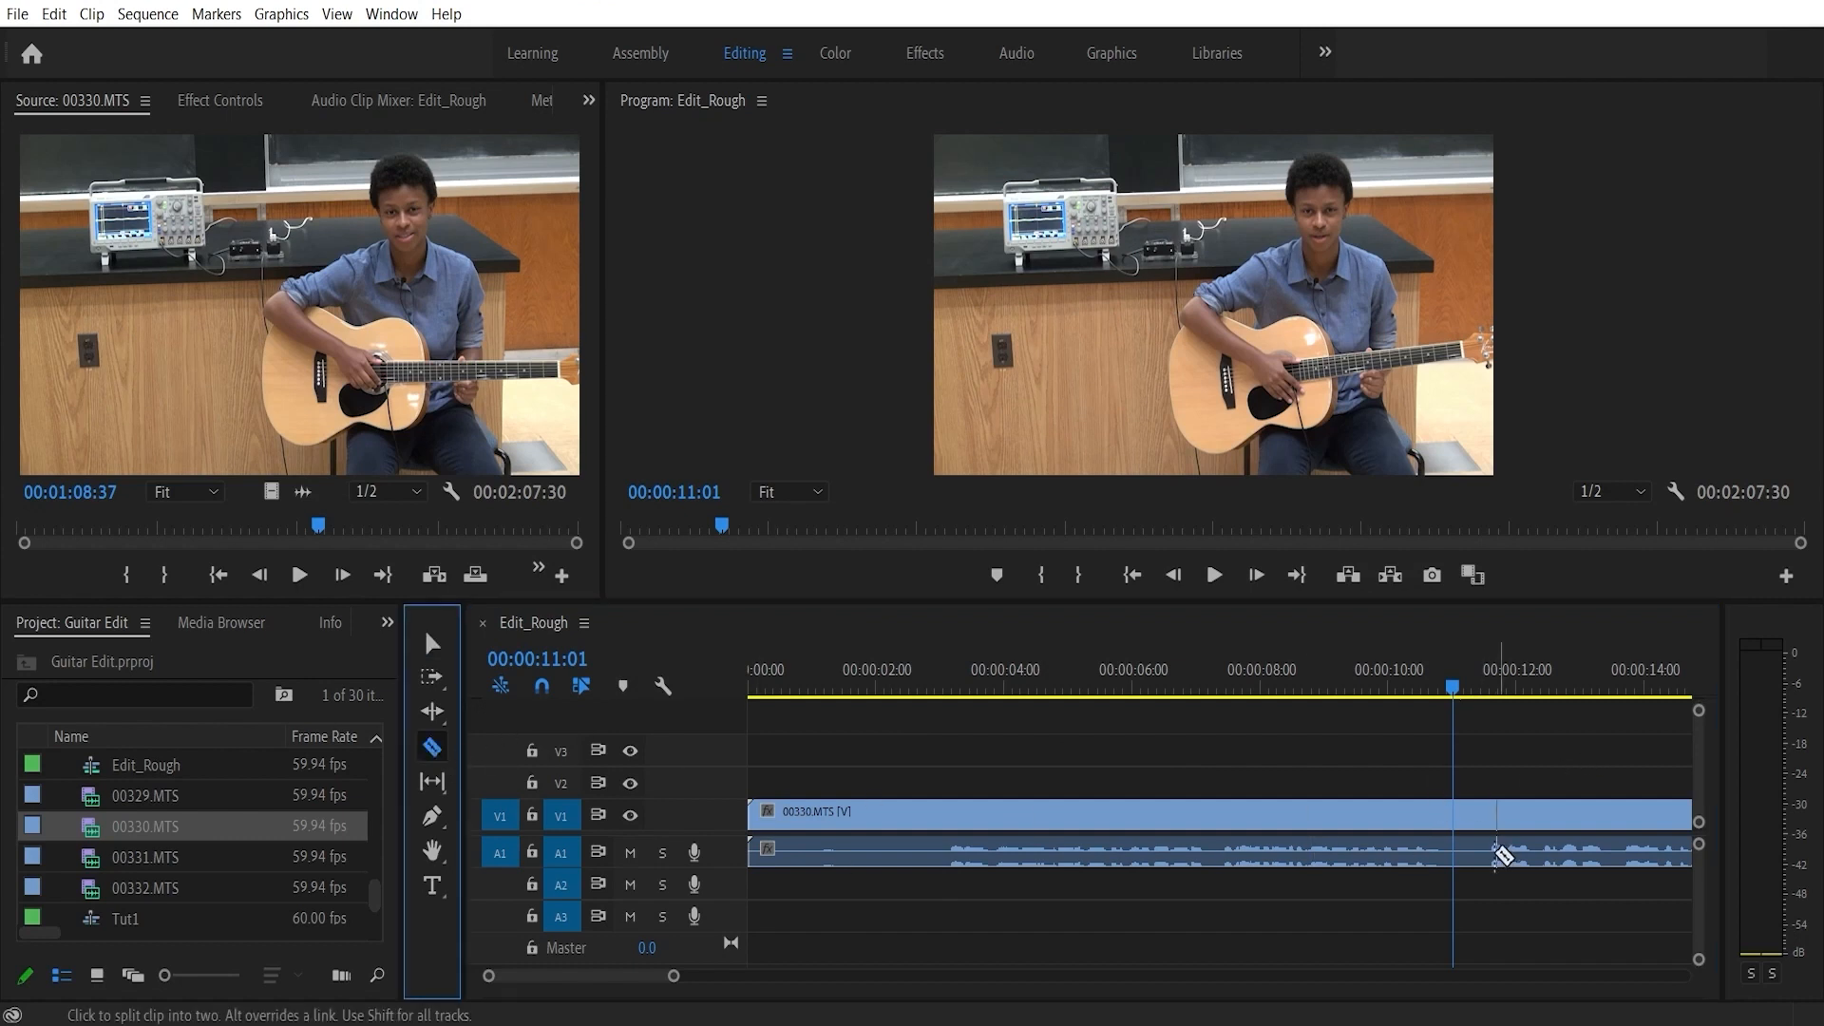
{"action": "left_click", "coordinate": [1454, 828]}
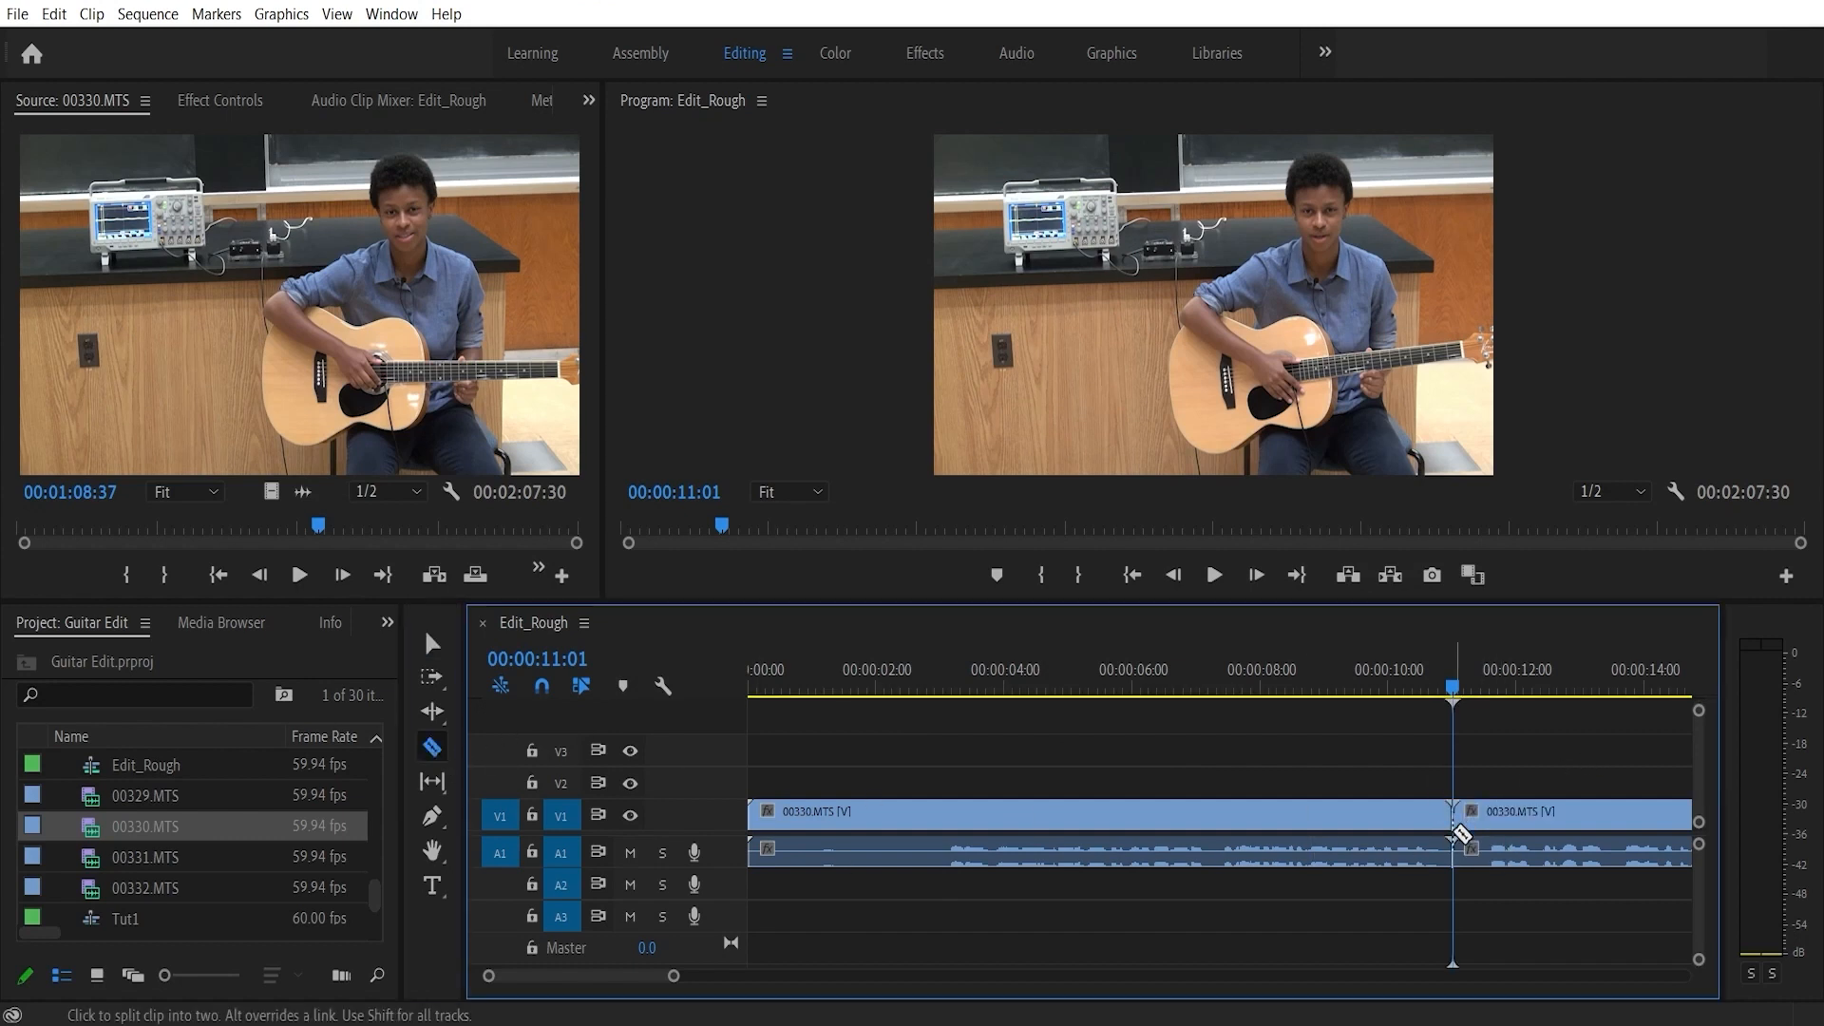
{"action": "left_click", "coordinate": [929, 827]}
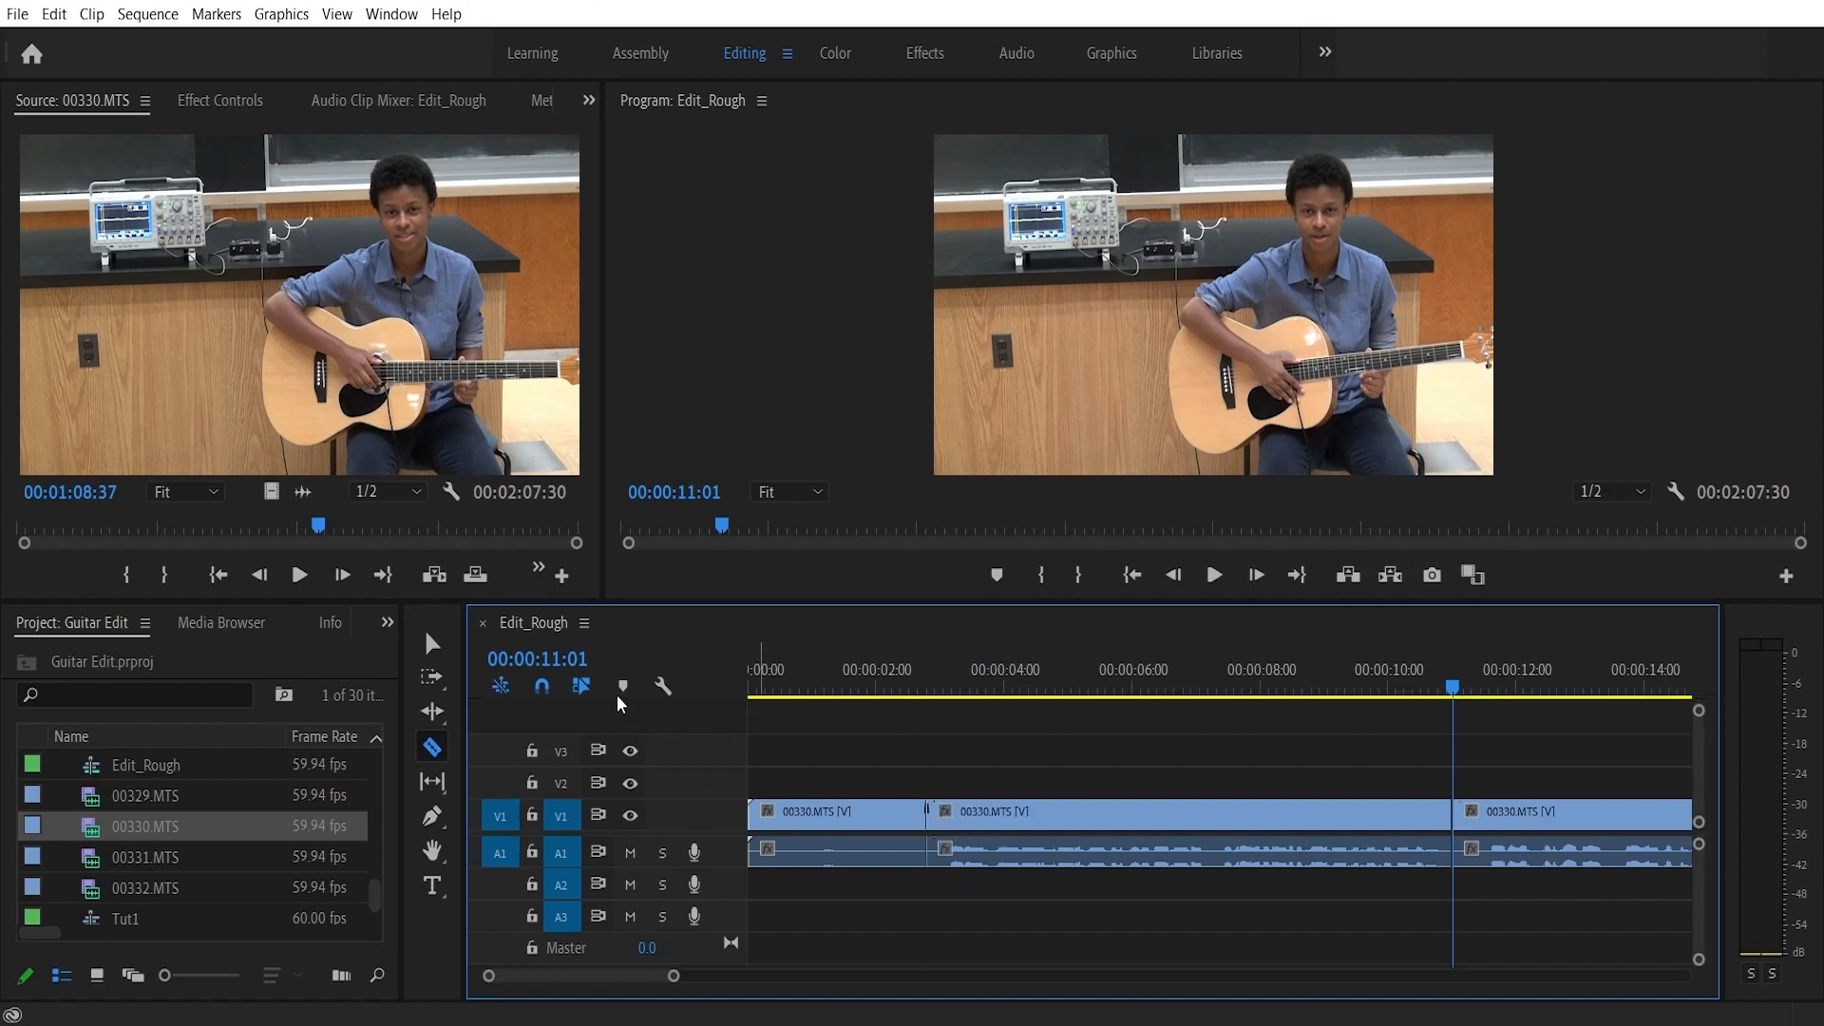
- Delete the first segment of 00330.MTS and ripple delete the gap it leaves
{"action": "left_click", "coordinate": [432, 644]}
{"action": "left_click", "coordinate": [862, 813]}
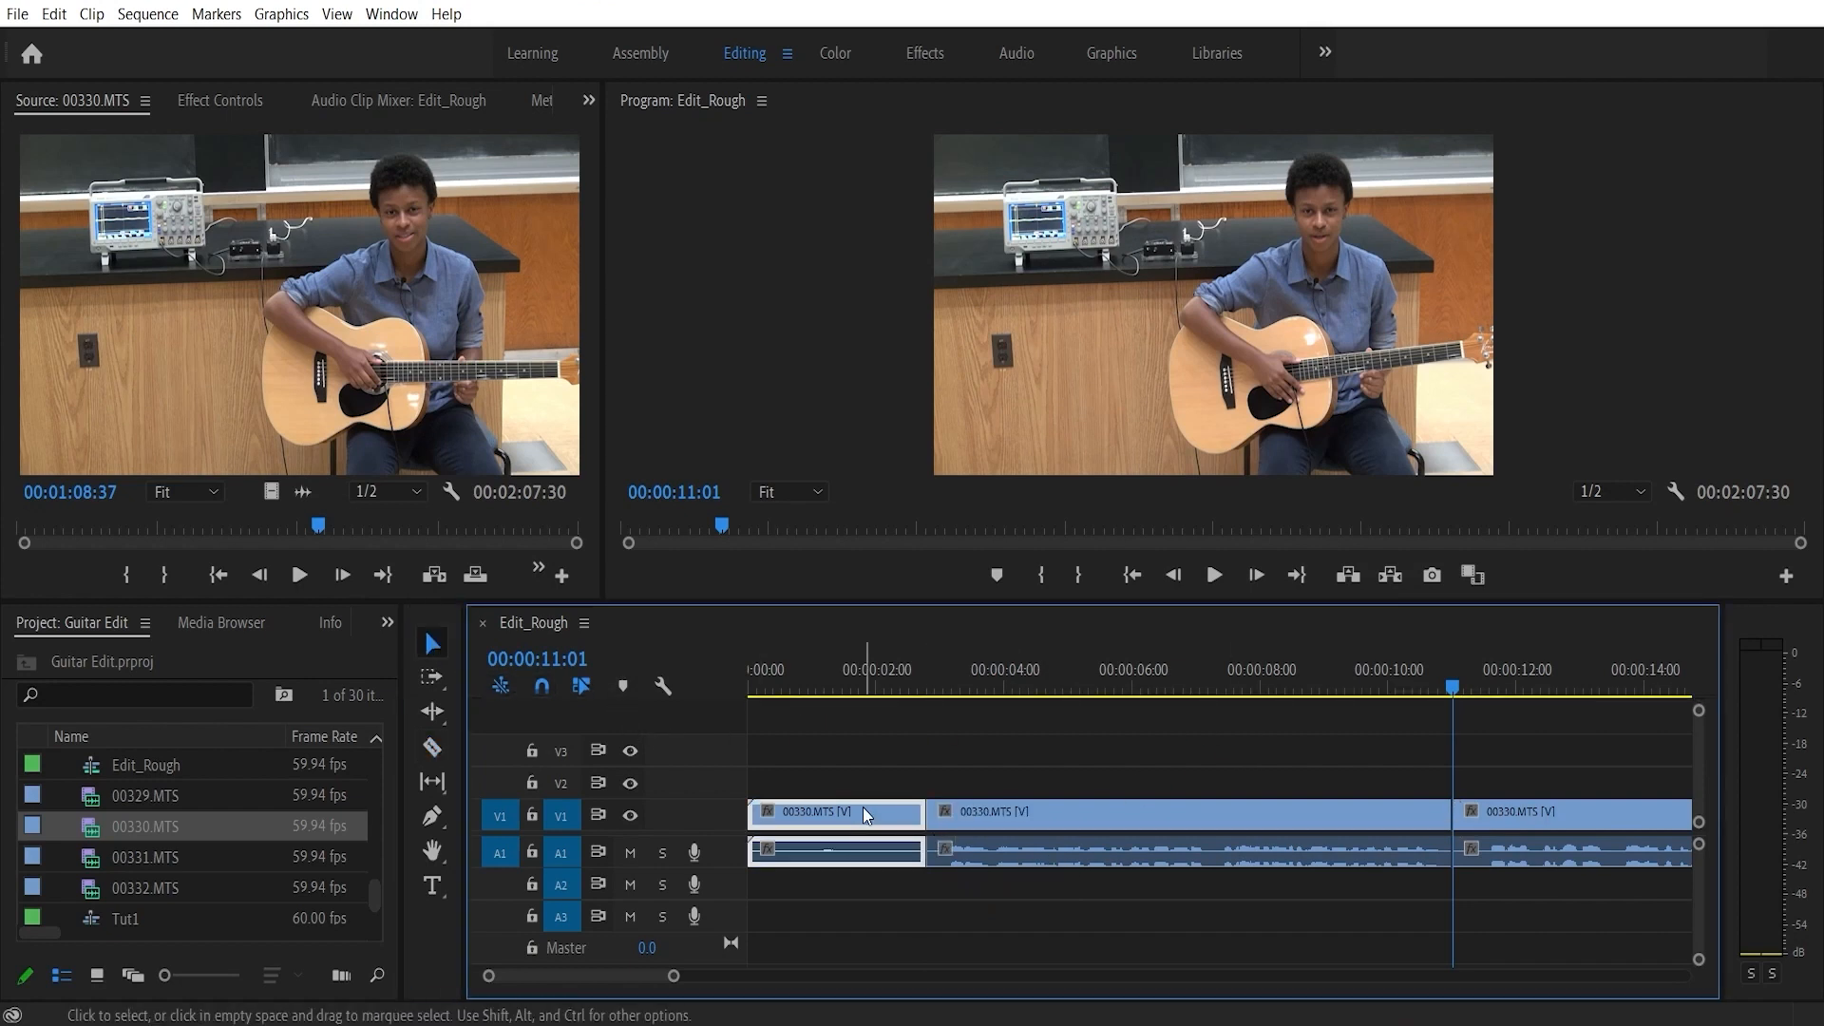
{"action": "key", "text": "Delete"}
{"action": "left_click", "coordinate": [862, 813]}
{"action": "right_click", "coordinate": [862, 813]}
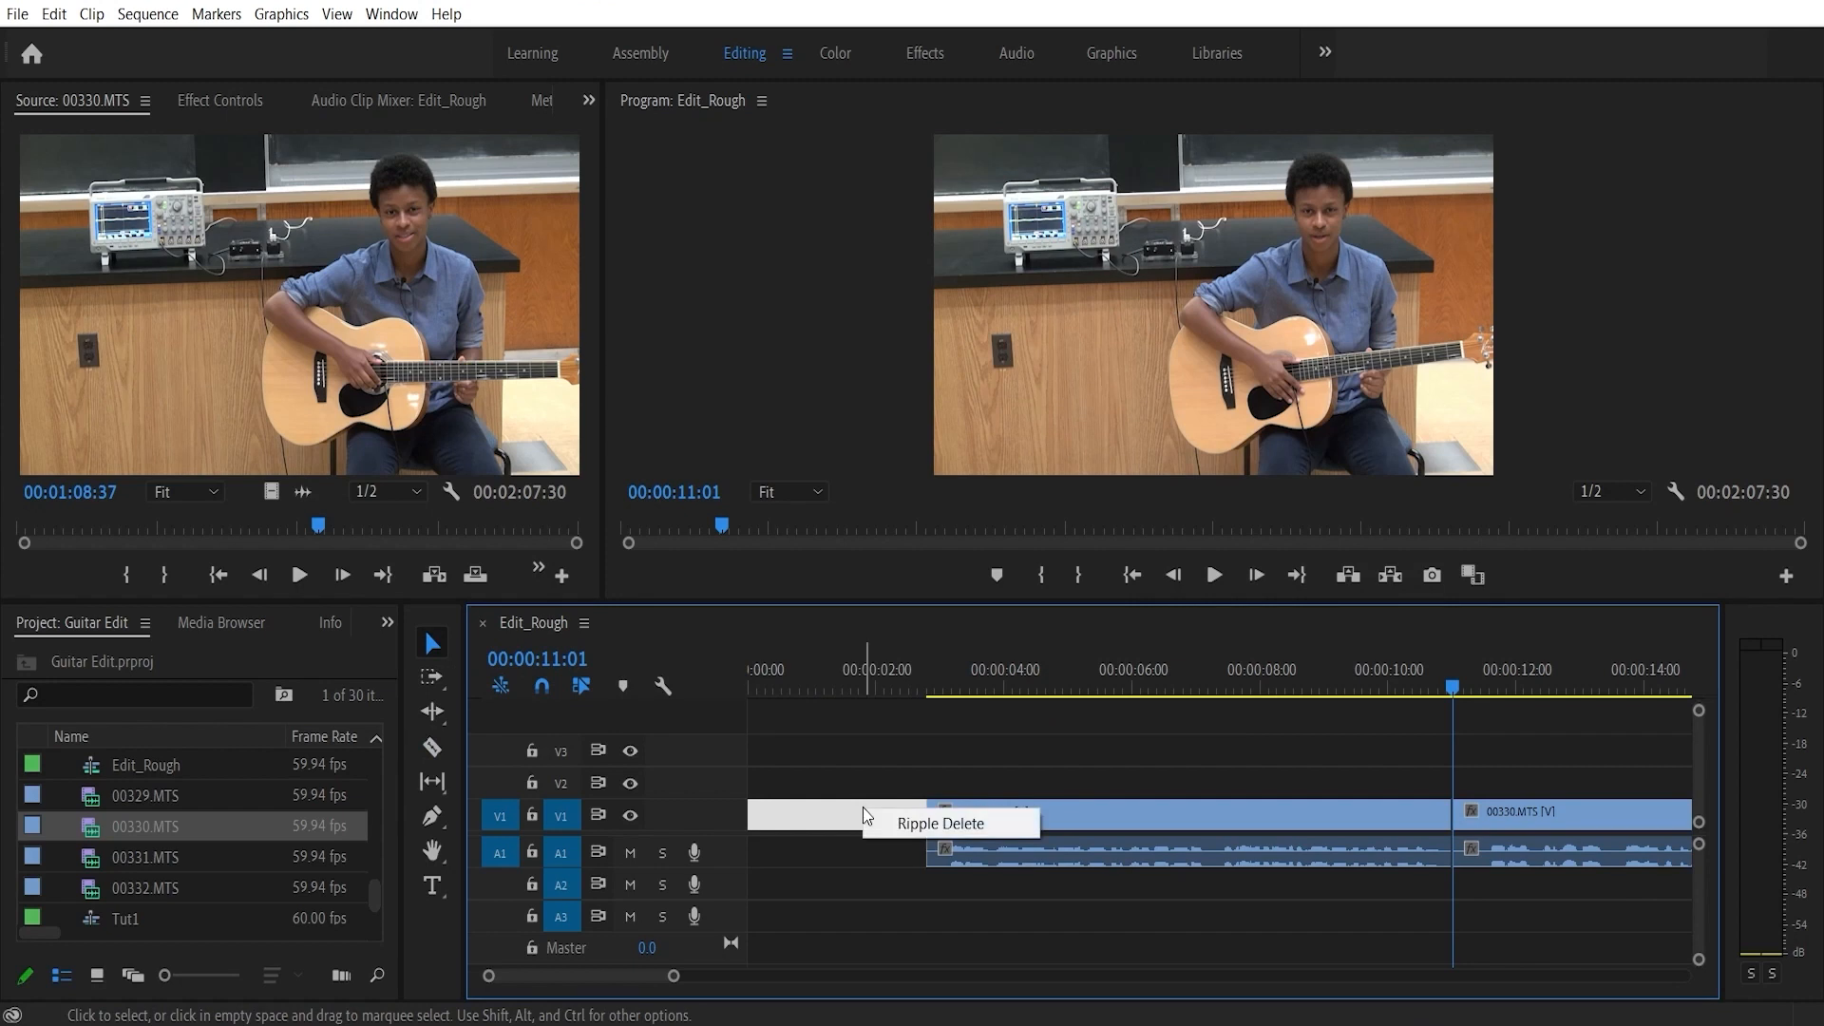
{"action": "left_click", "coordinate": [879, 823]}
- Return the playhead to the sequence start and delete the long trailing segment of 00330.MTS
{"action": "key", "text": "Home"}
{"action": "left_click", "coordinate": [1368, 813]}
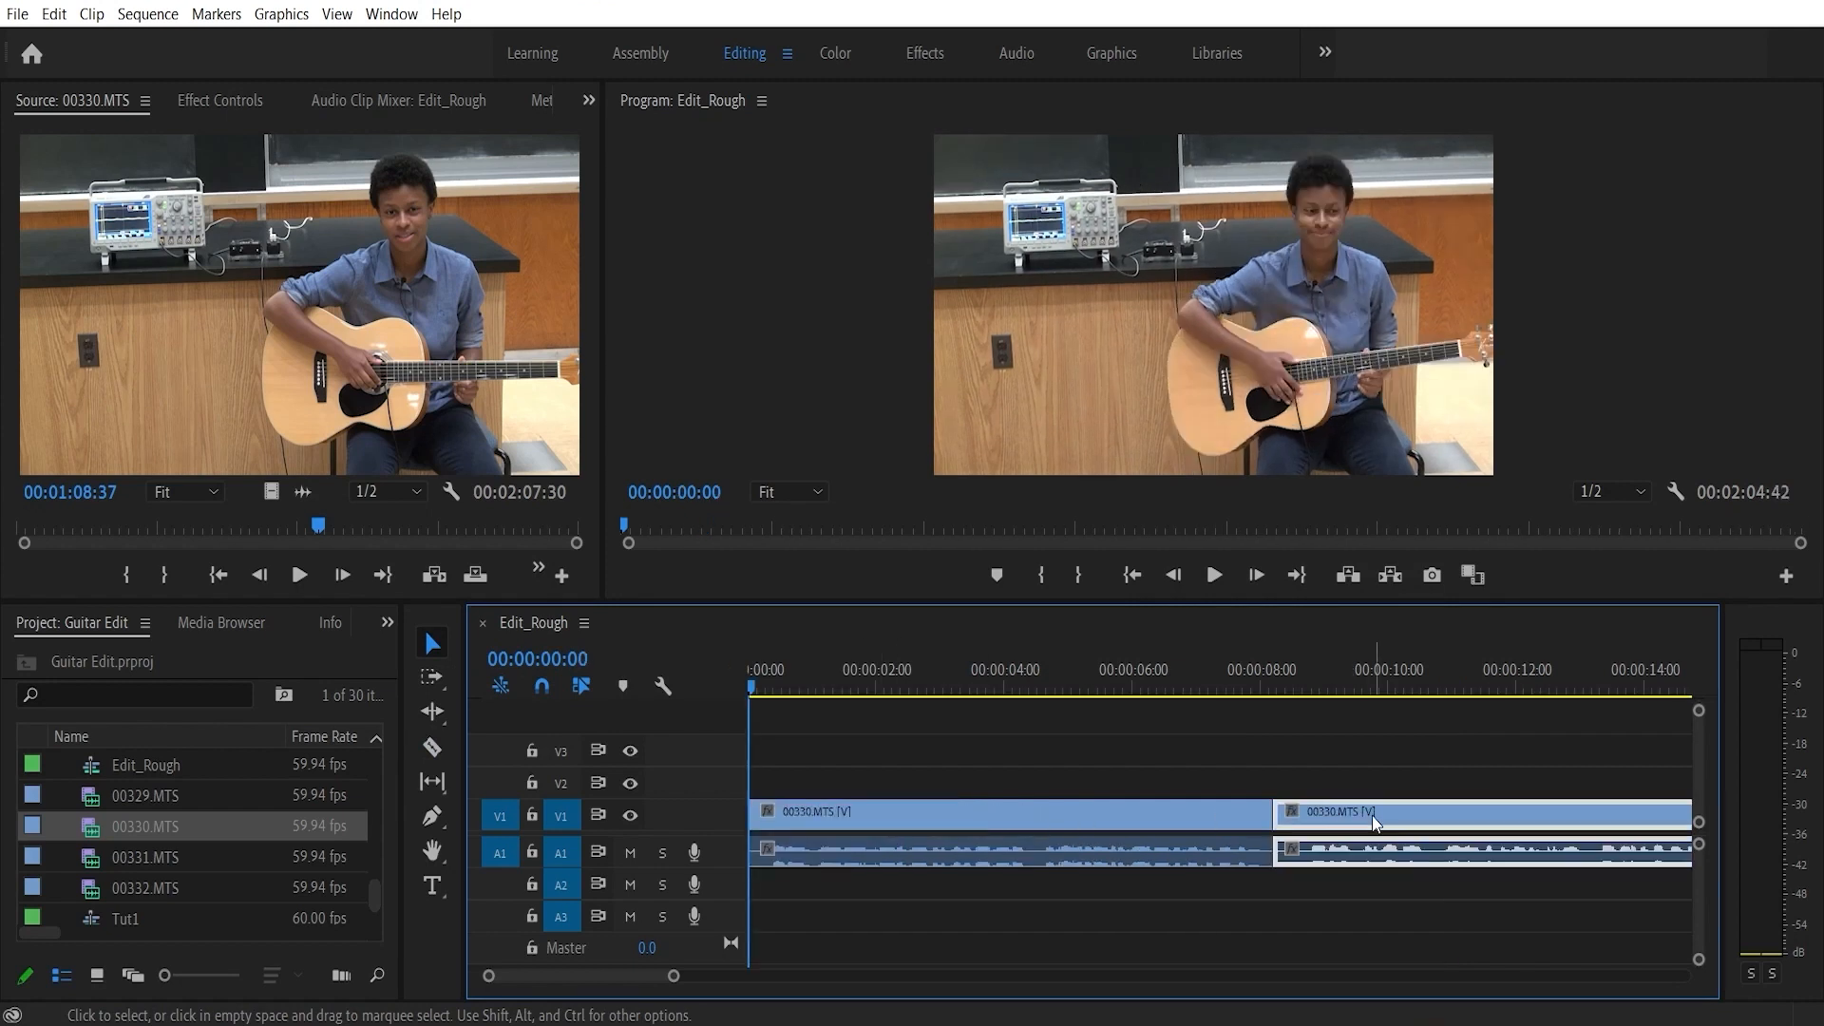
{"action": "key", "text": "Delete"}
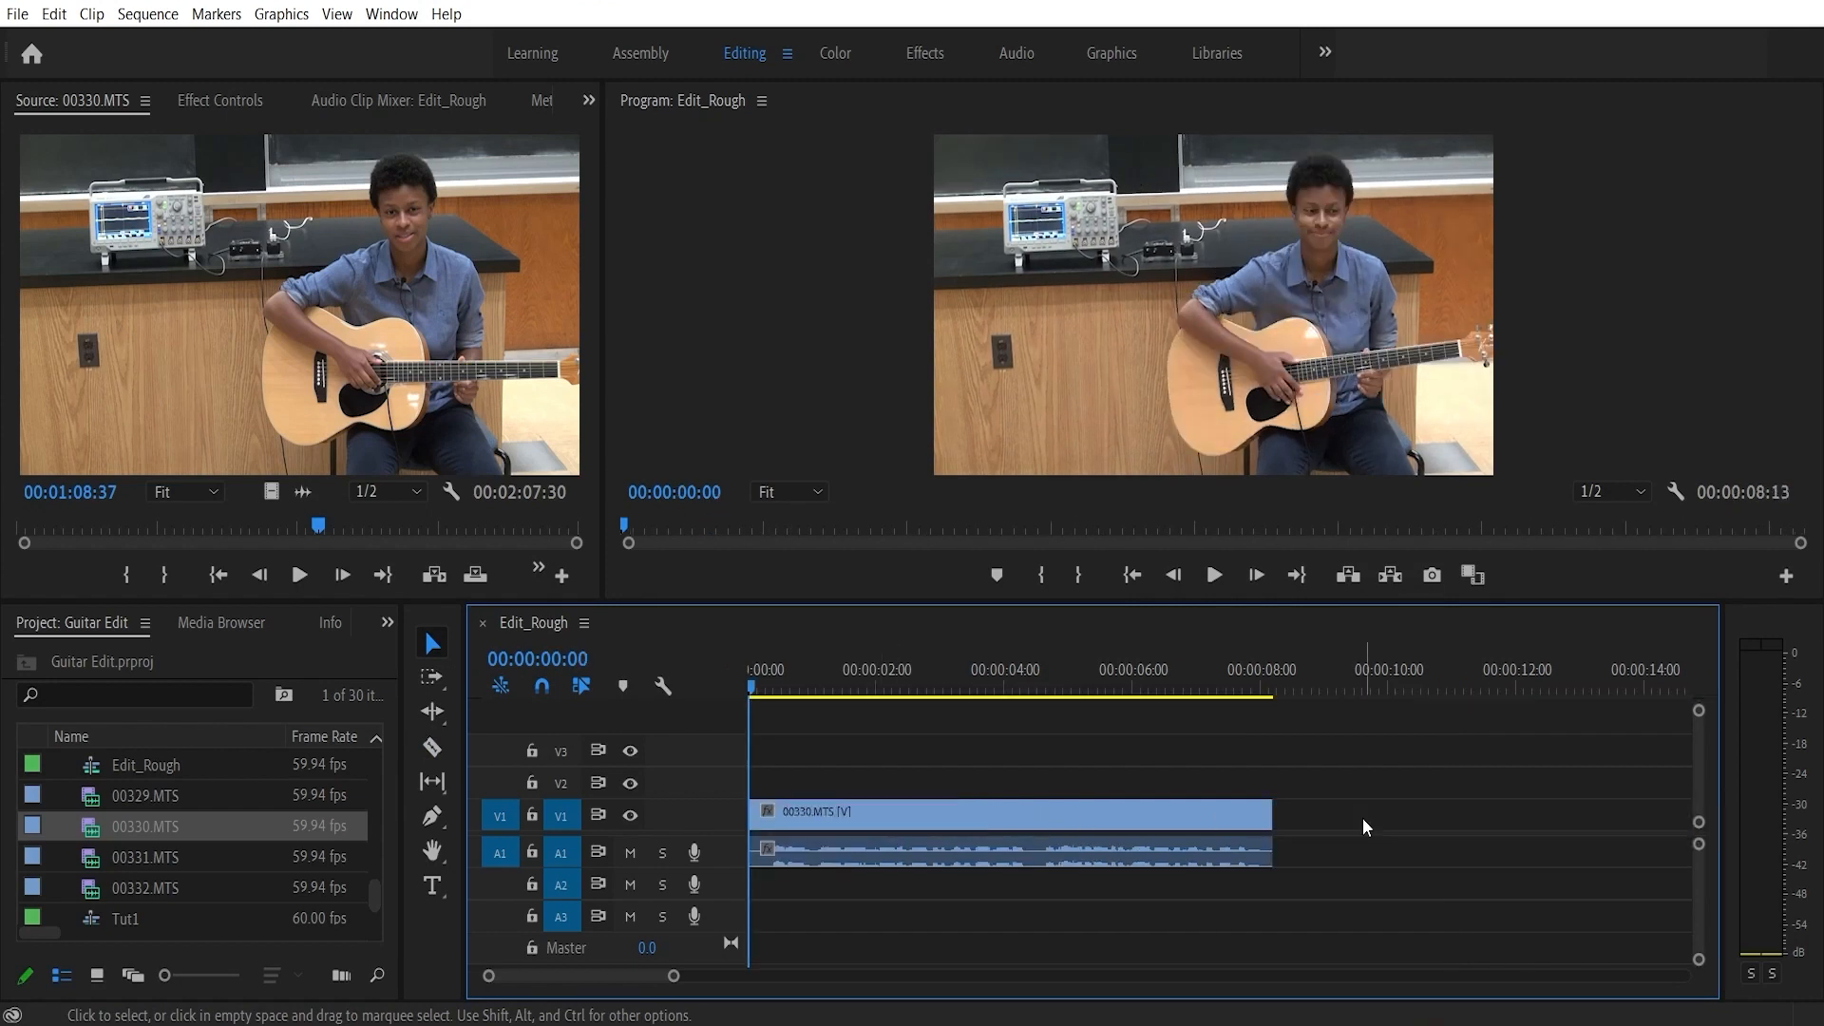
- Split the remaining 00330.MTS clip in two at about 00:00:04:31
{"action": "left_click", "coordinate": [432, 747]}
{"action": "left_click", "coordinate": [1037, 831]}
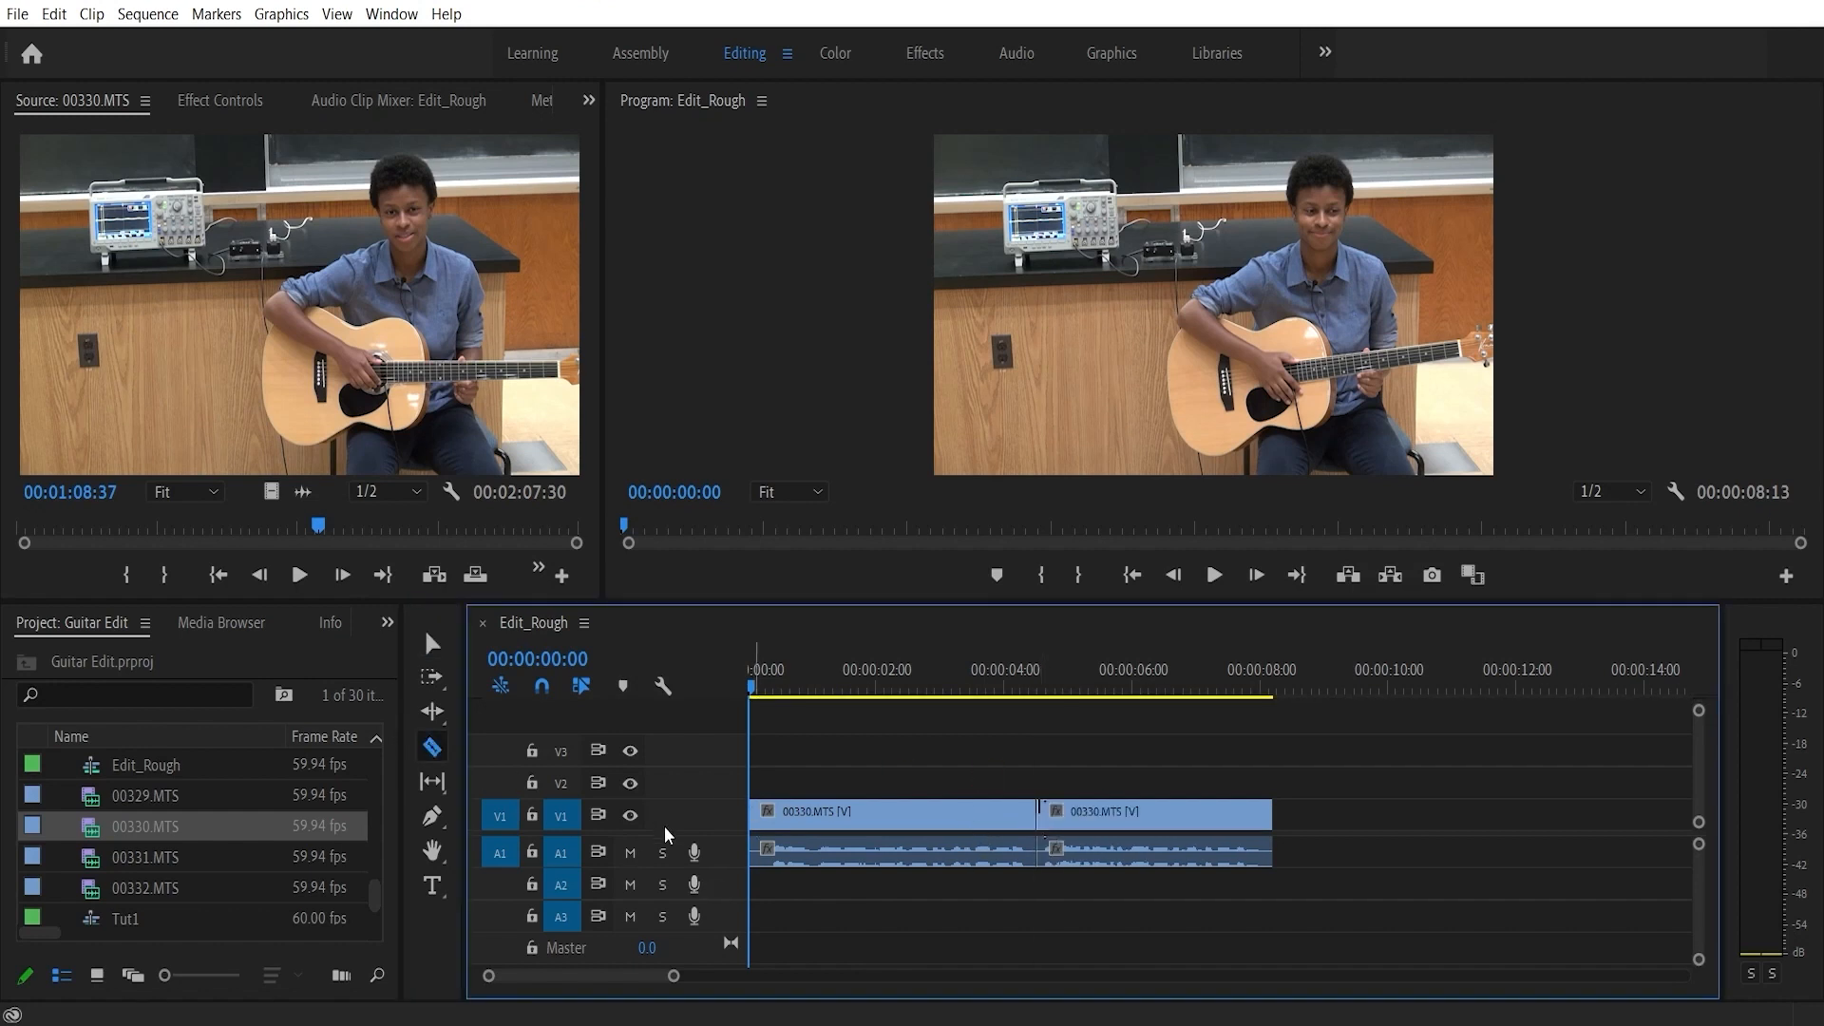
{"action": "left_click", "coordinate": [432, 643]}
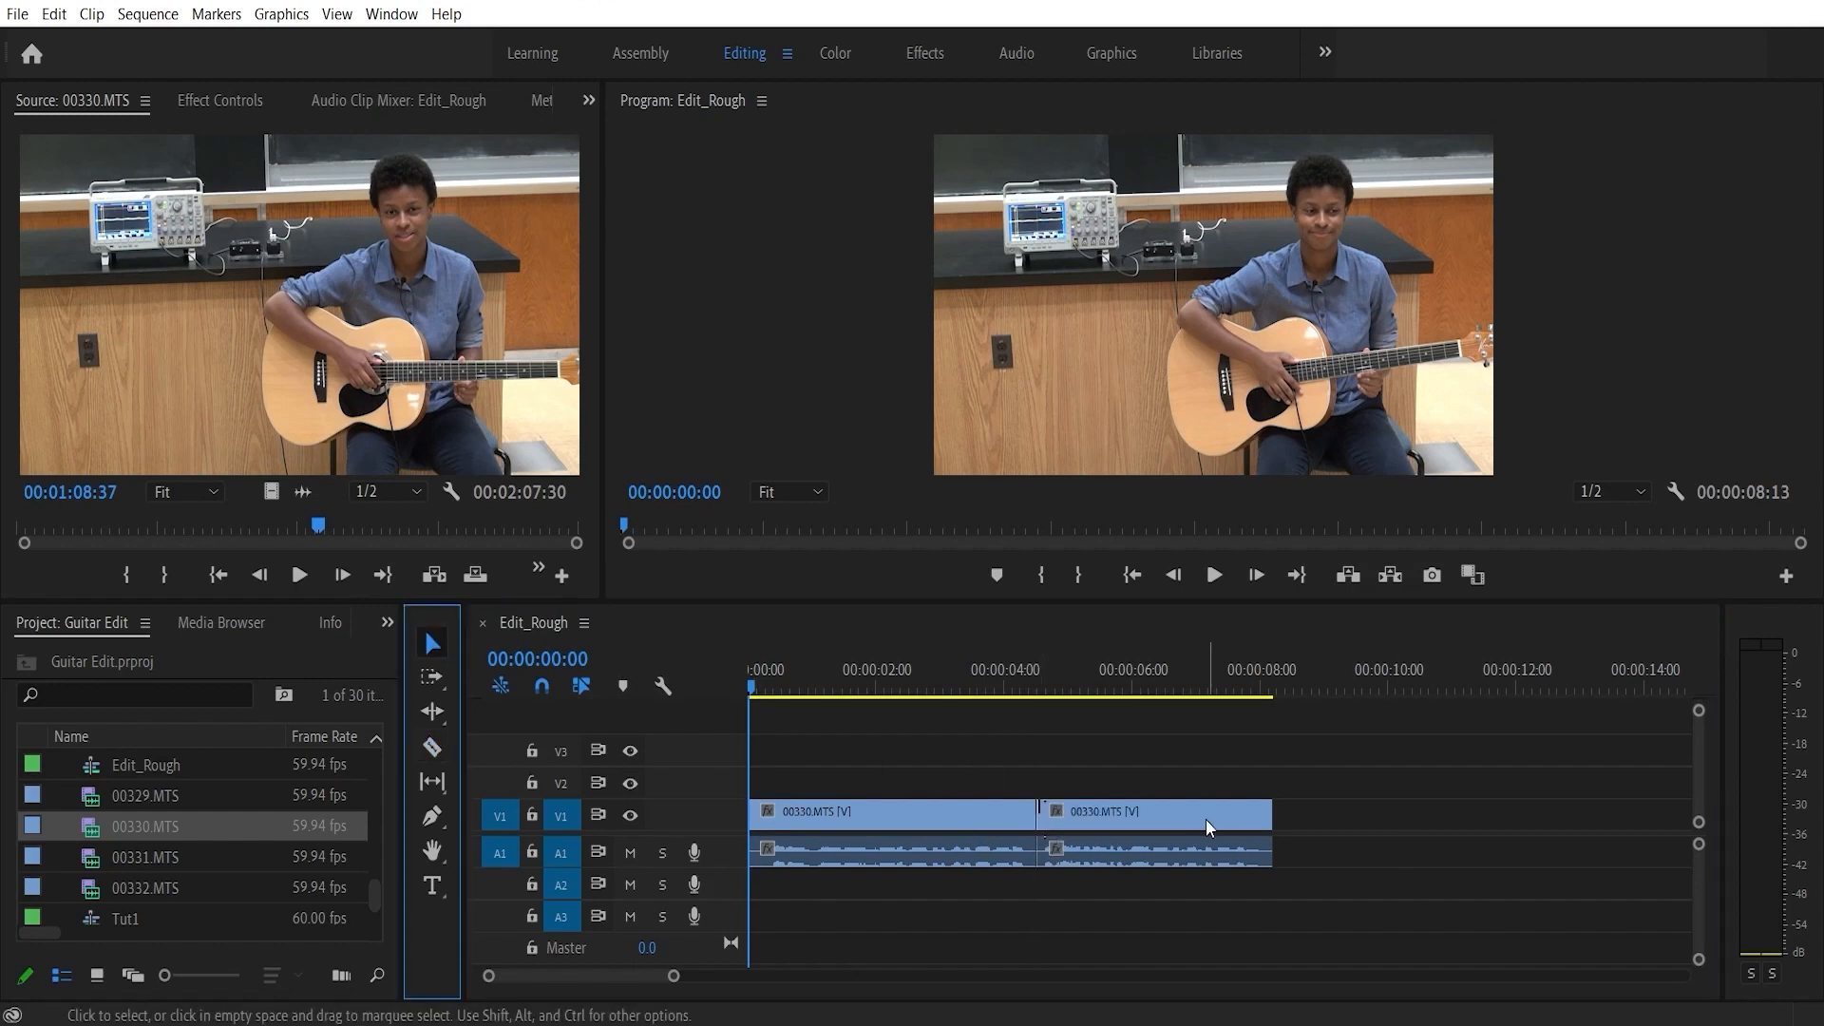
- Move the video of both 00330.MTS segments up to track V3, keeping their timing
{"action": "mouse_move", "coordinate": [1205, 819]}
{"action": "left_mouse_down"}
{"action": "mouse_move", "coordinate": [1168, 806]}
{"action": "mouse_move", "coordinate": [1181, 755]}
{"action": "mouse_move", "coordinate": [1199, 821]}
{"action": "left_mouse_up"}
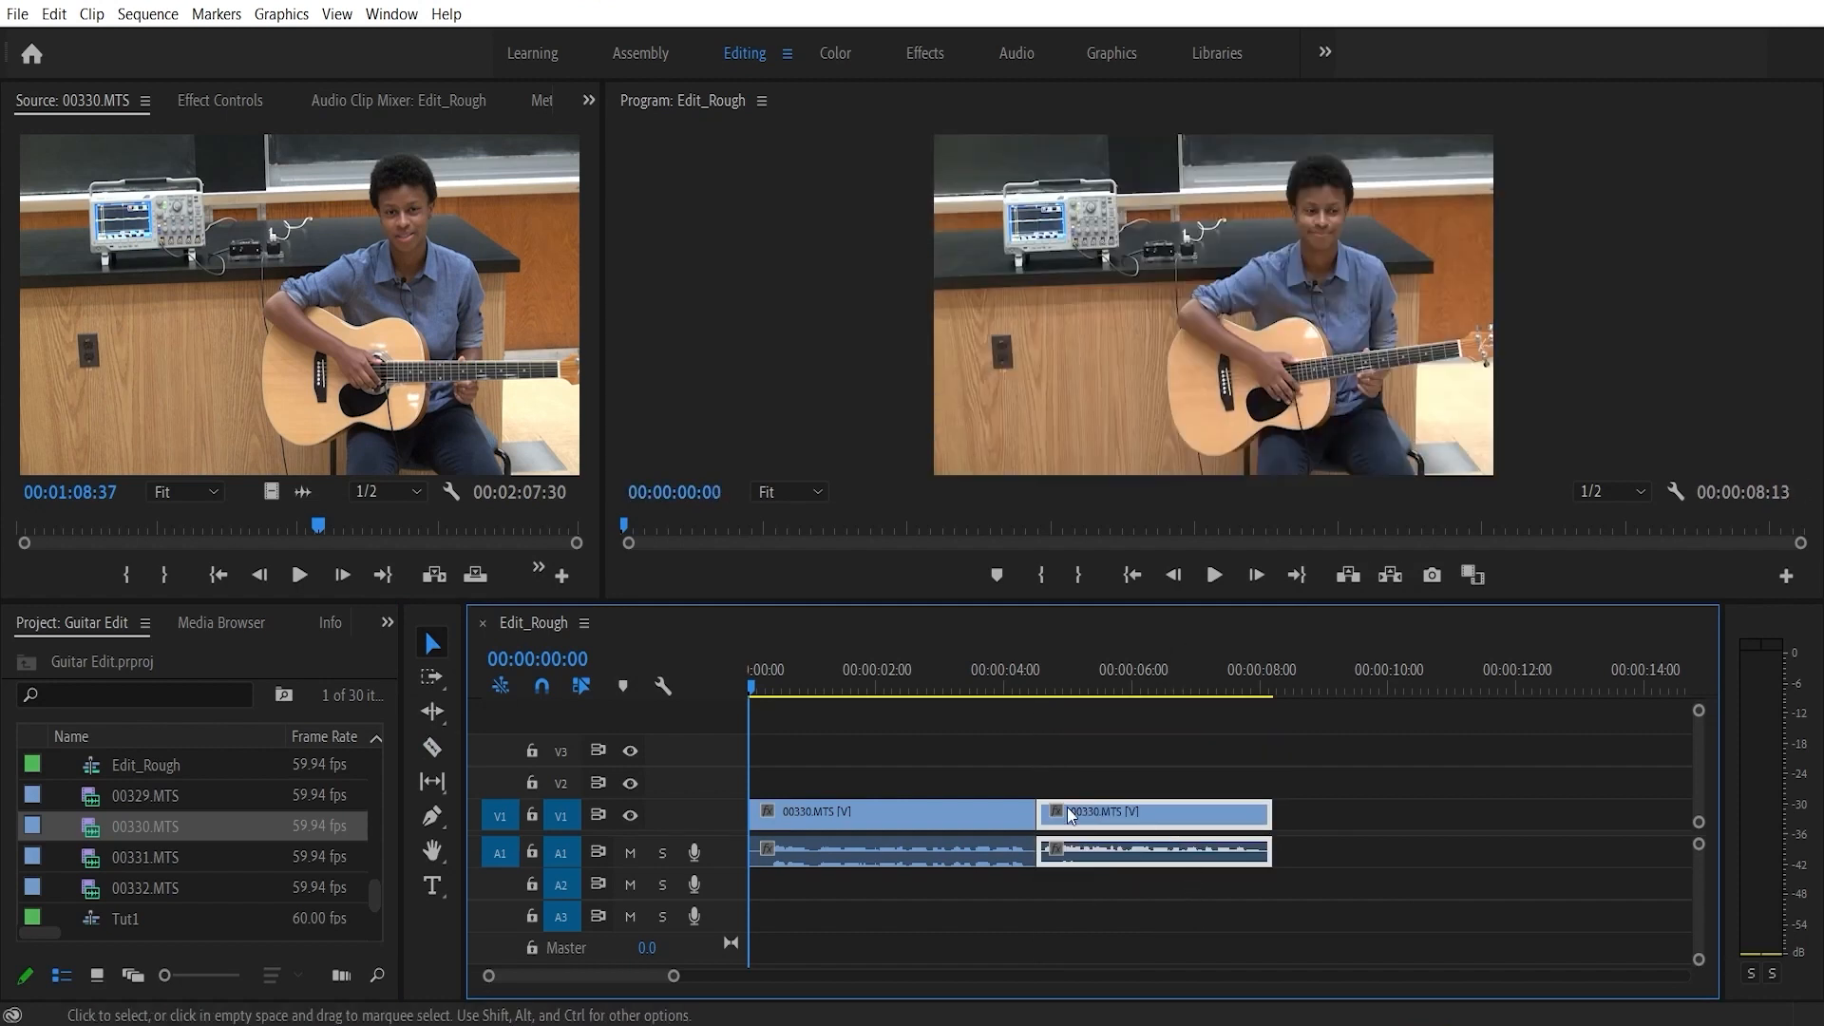
{"action": "left_click_drag", "start_coordinate": [1083, 823], "coordinate": [1094, 785]}
{"action": "left_click", "coordinate": [959, 819]}
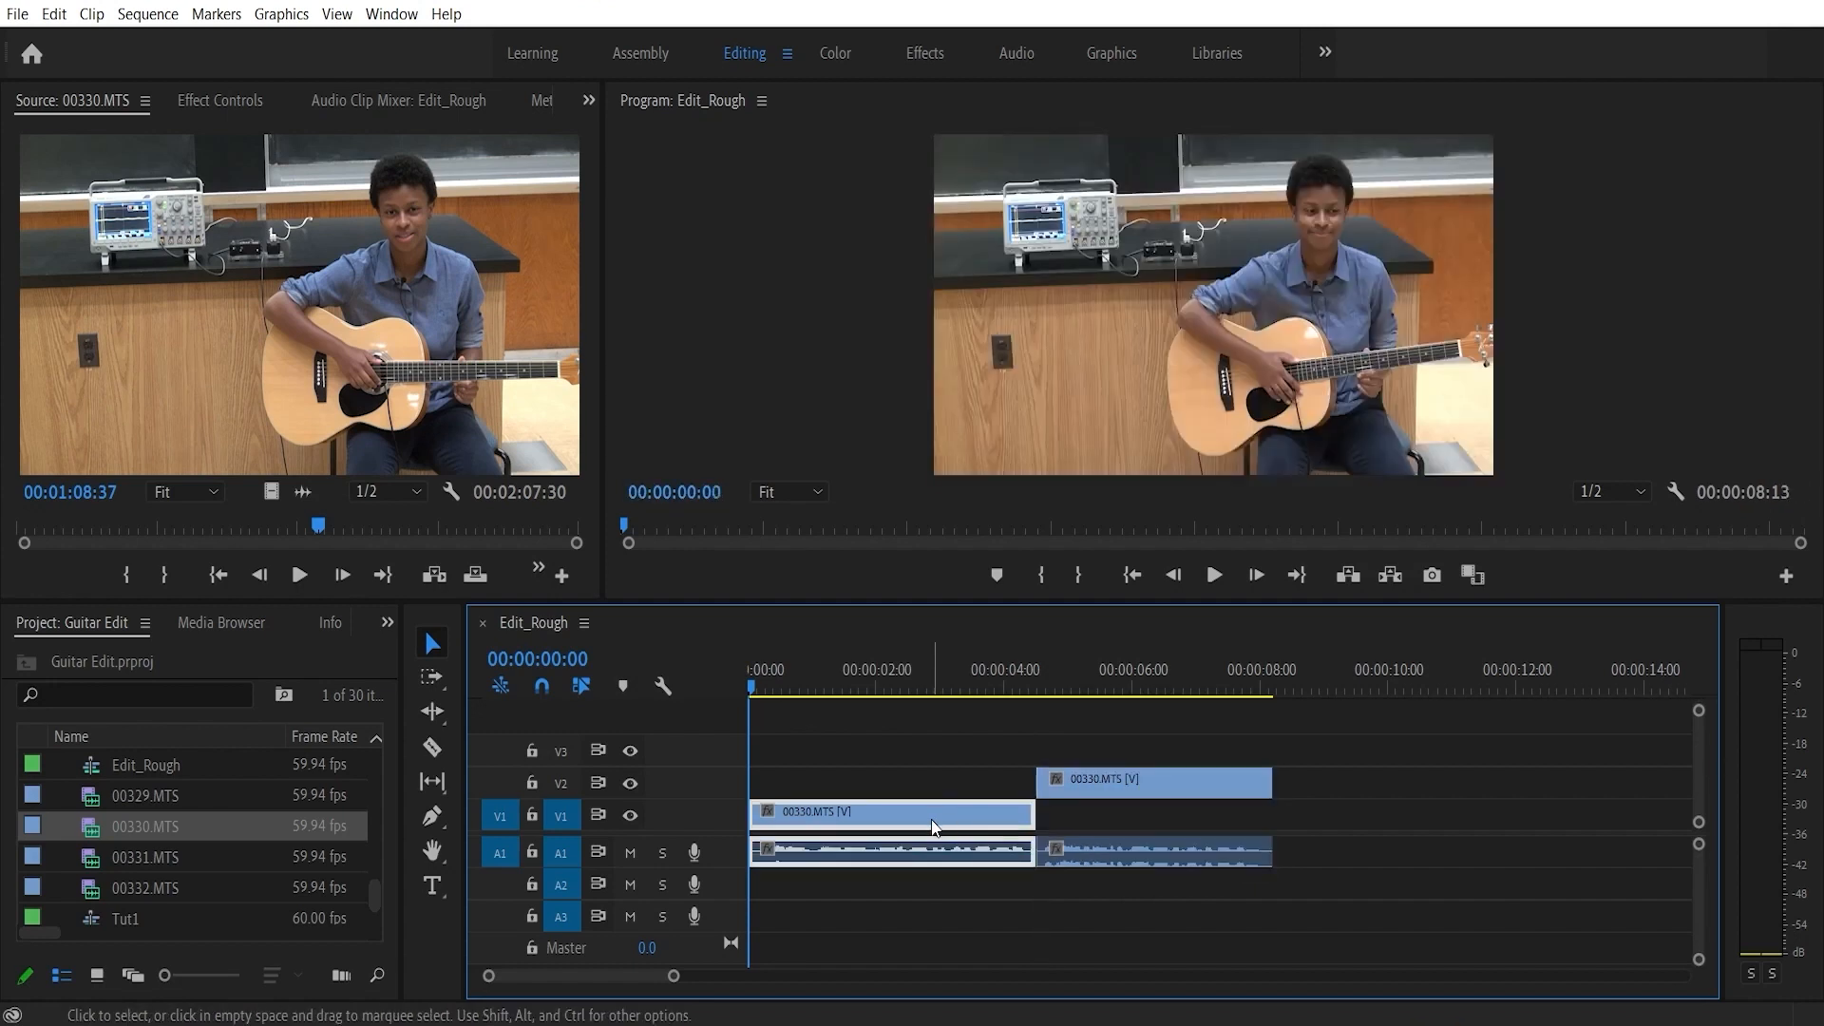
{"action": "left_click_drag", "start_coordinate": [959, 813], "coordinate": [971, 747]}
{"action": "left_click_drag", "start_coordinate": [1081, 777], "coordinate": [1140, 766]}
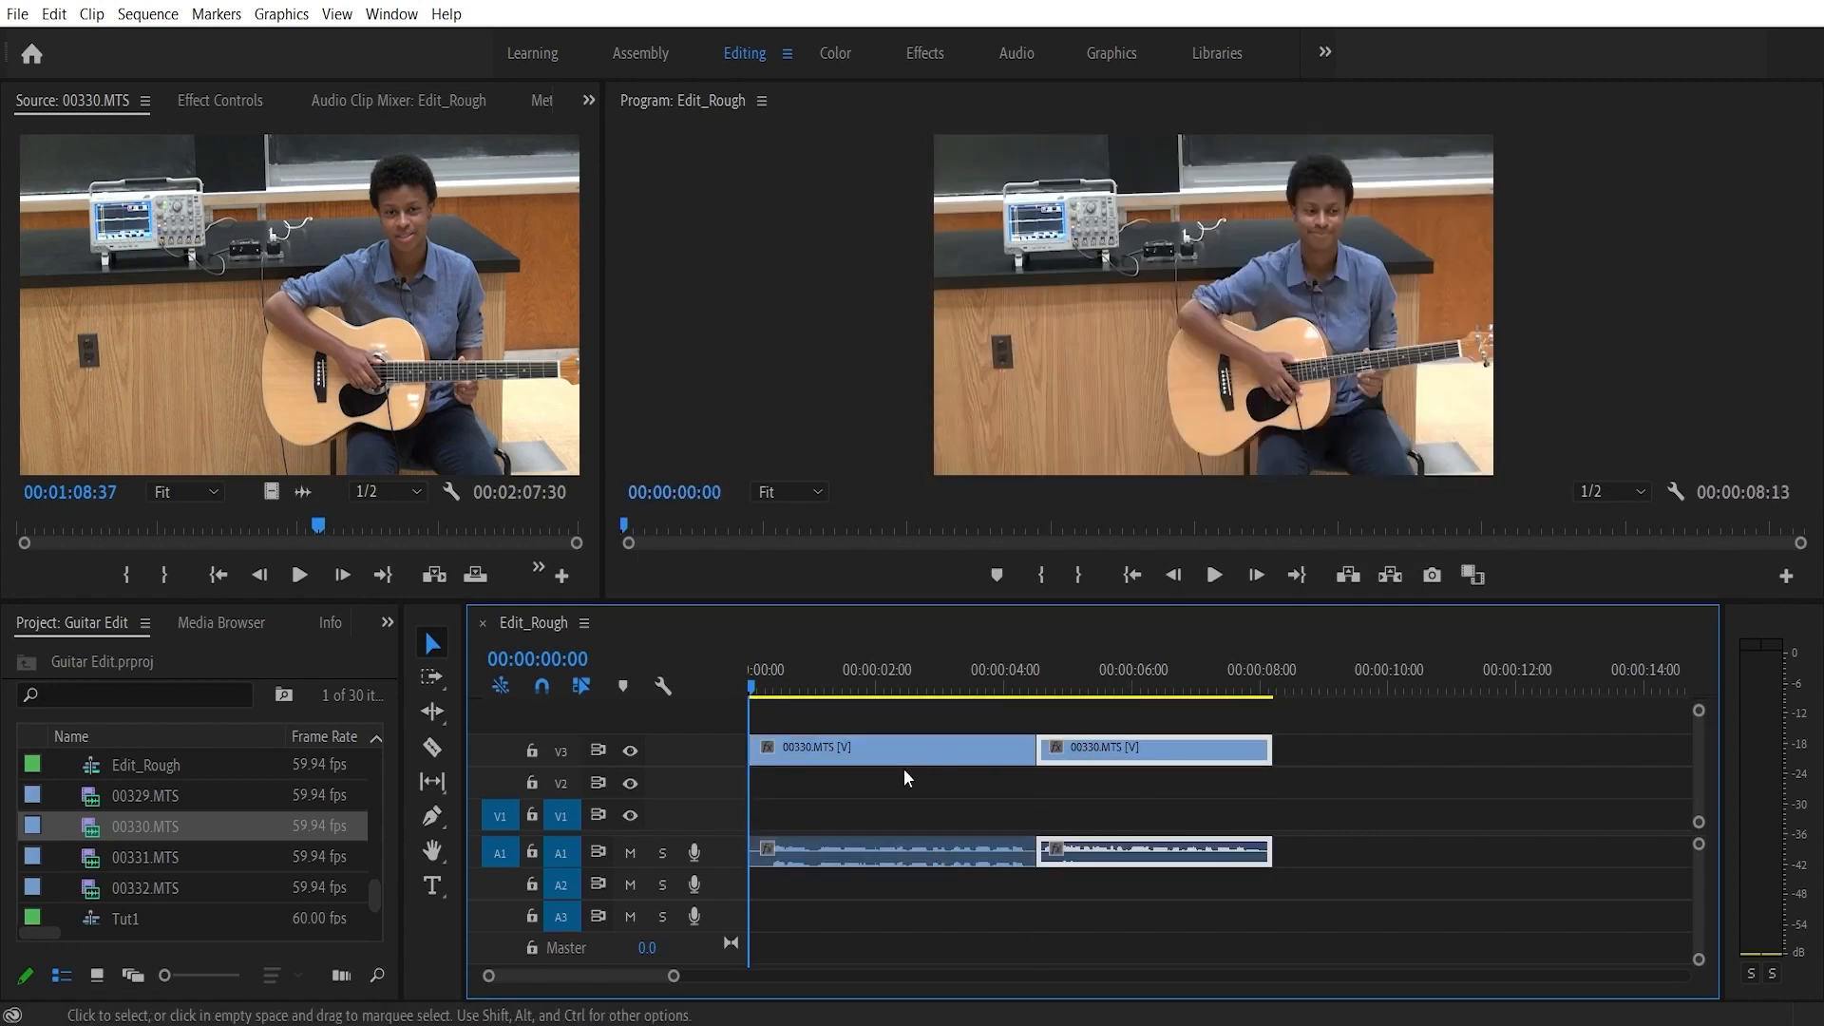
- Enlarge the timeline area and increase the height of the audio tracks for a larger view of the waveforms
{"action": "left_click", "coordinate": [955, 850]}
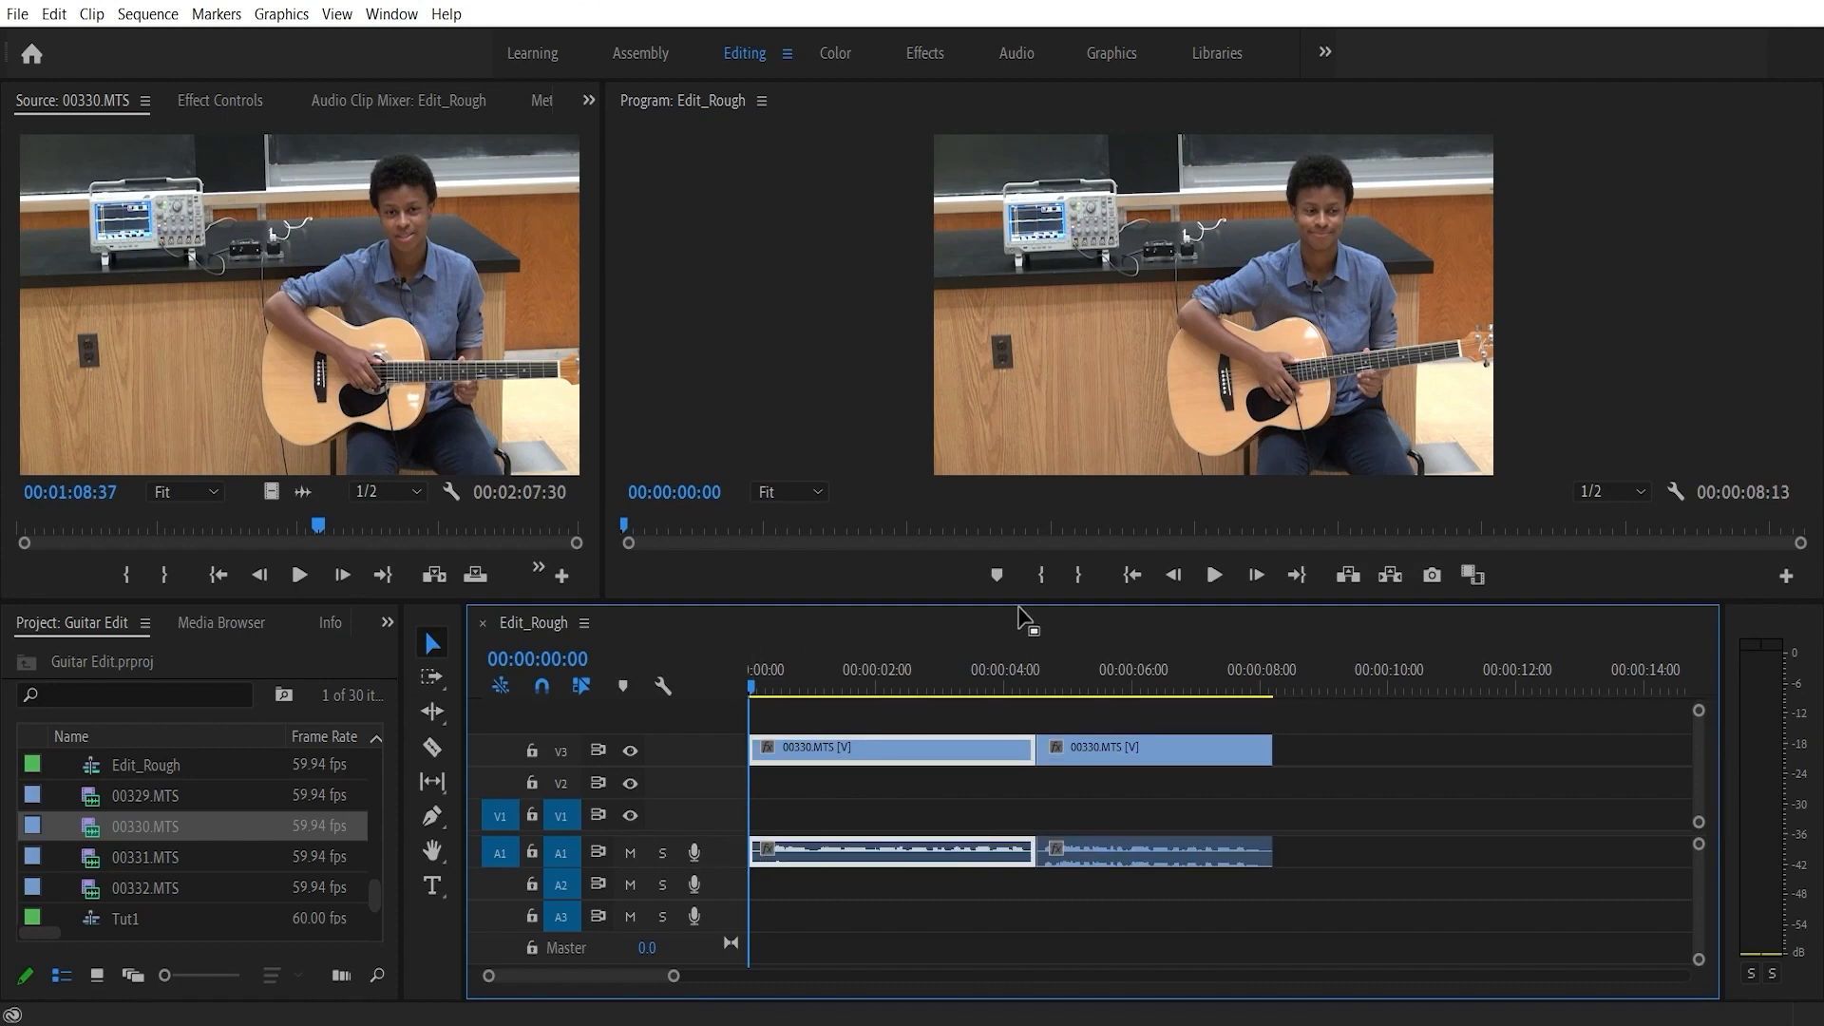
{"action": "left_click_drag", "start_coordinate": [1017, 602], "coordinate": [1017, 604]}
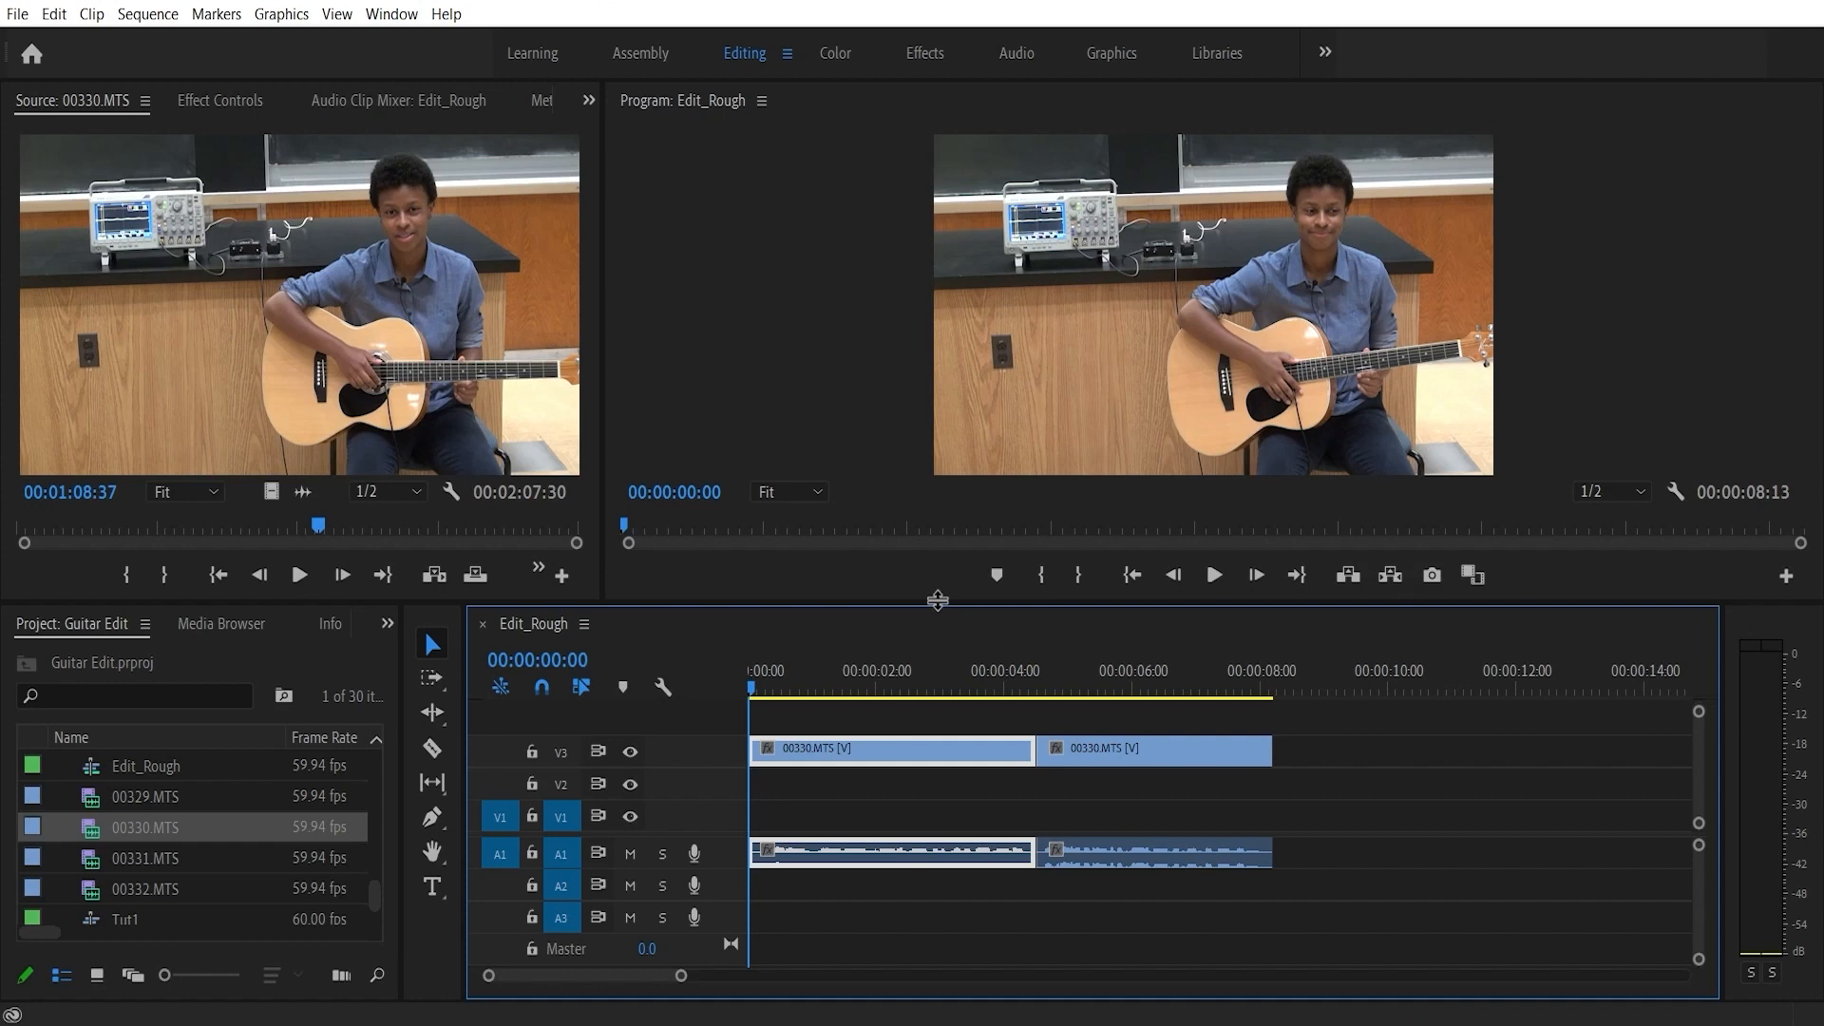
{"action": "left_click_drag", "start_coordinate": [937, 600], "coordinate": [946, 404]}
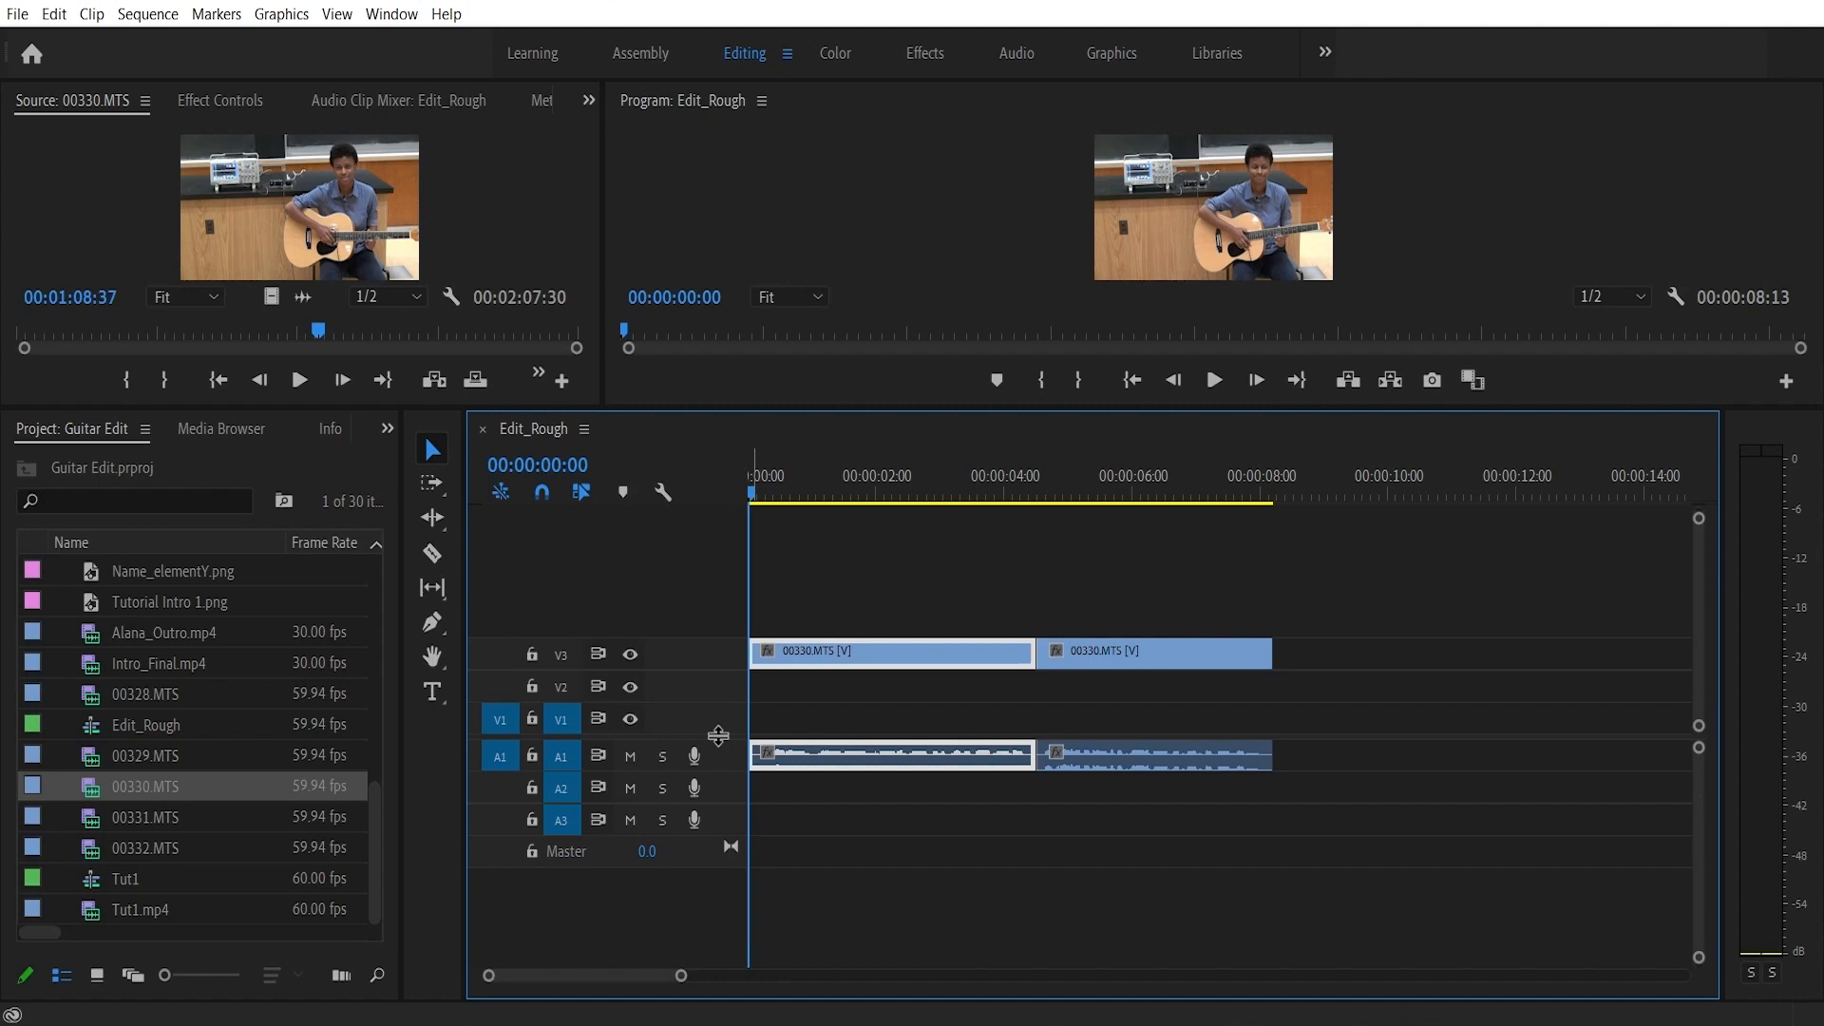
{"action": "left_click_drag", "start_coordinate": [718, 735], "coordinate": [722, 641]}
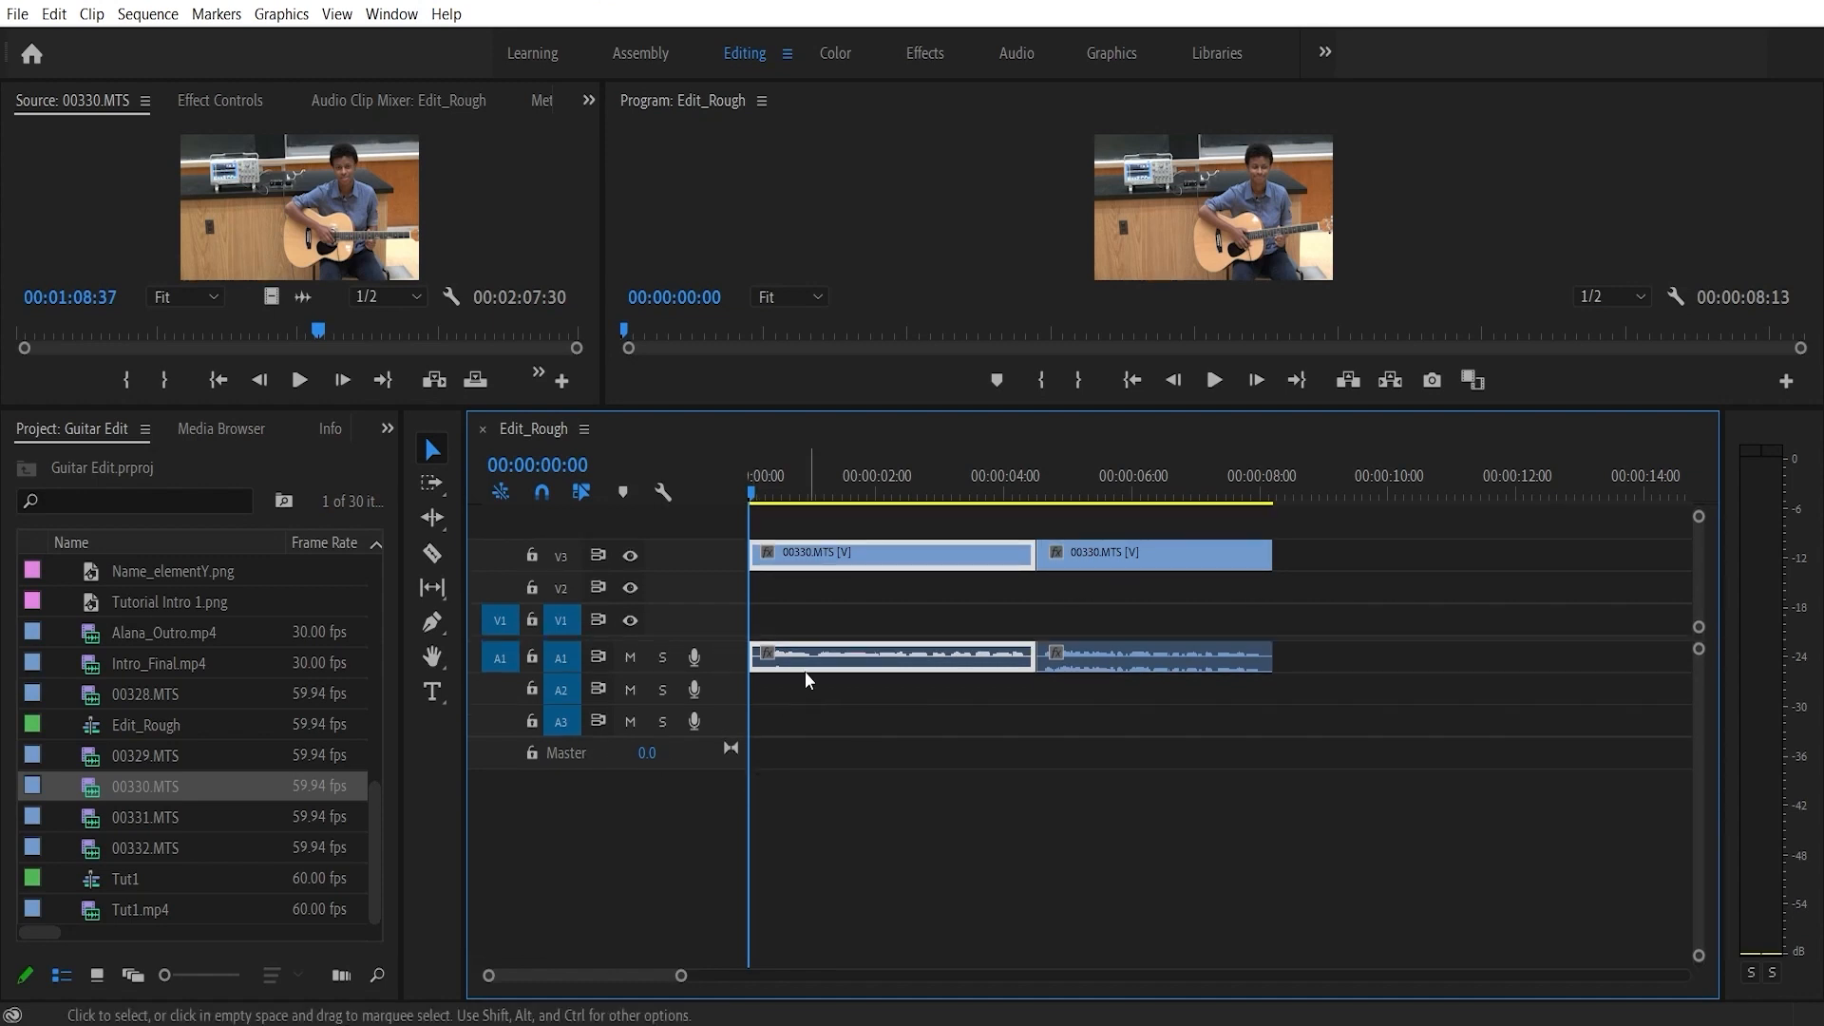
{"action": "left_click_drag", "start_coordinate": [721, 673], "coordinate": [726, 841]}
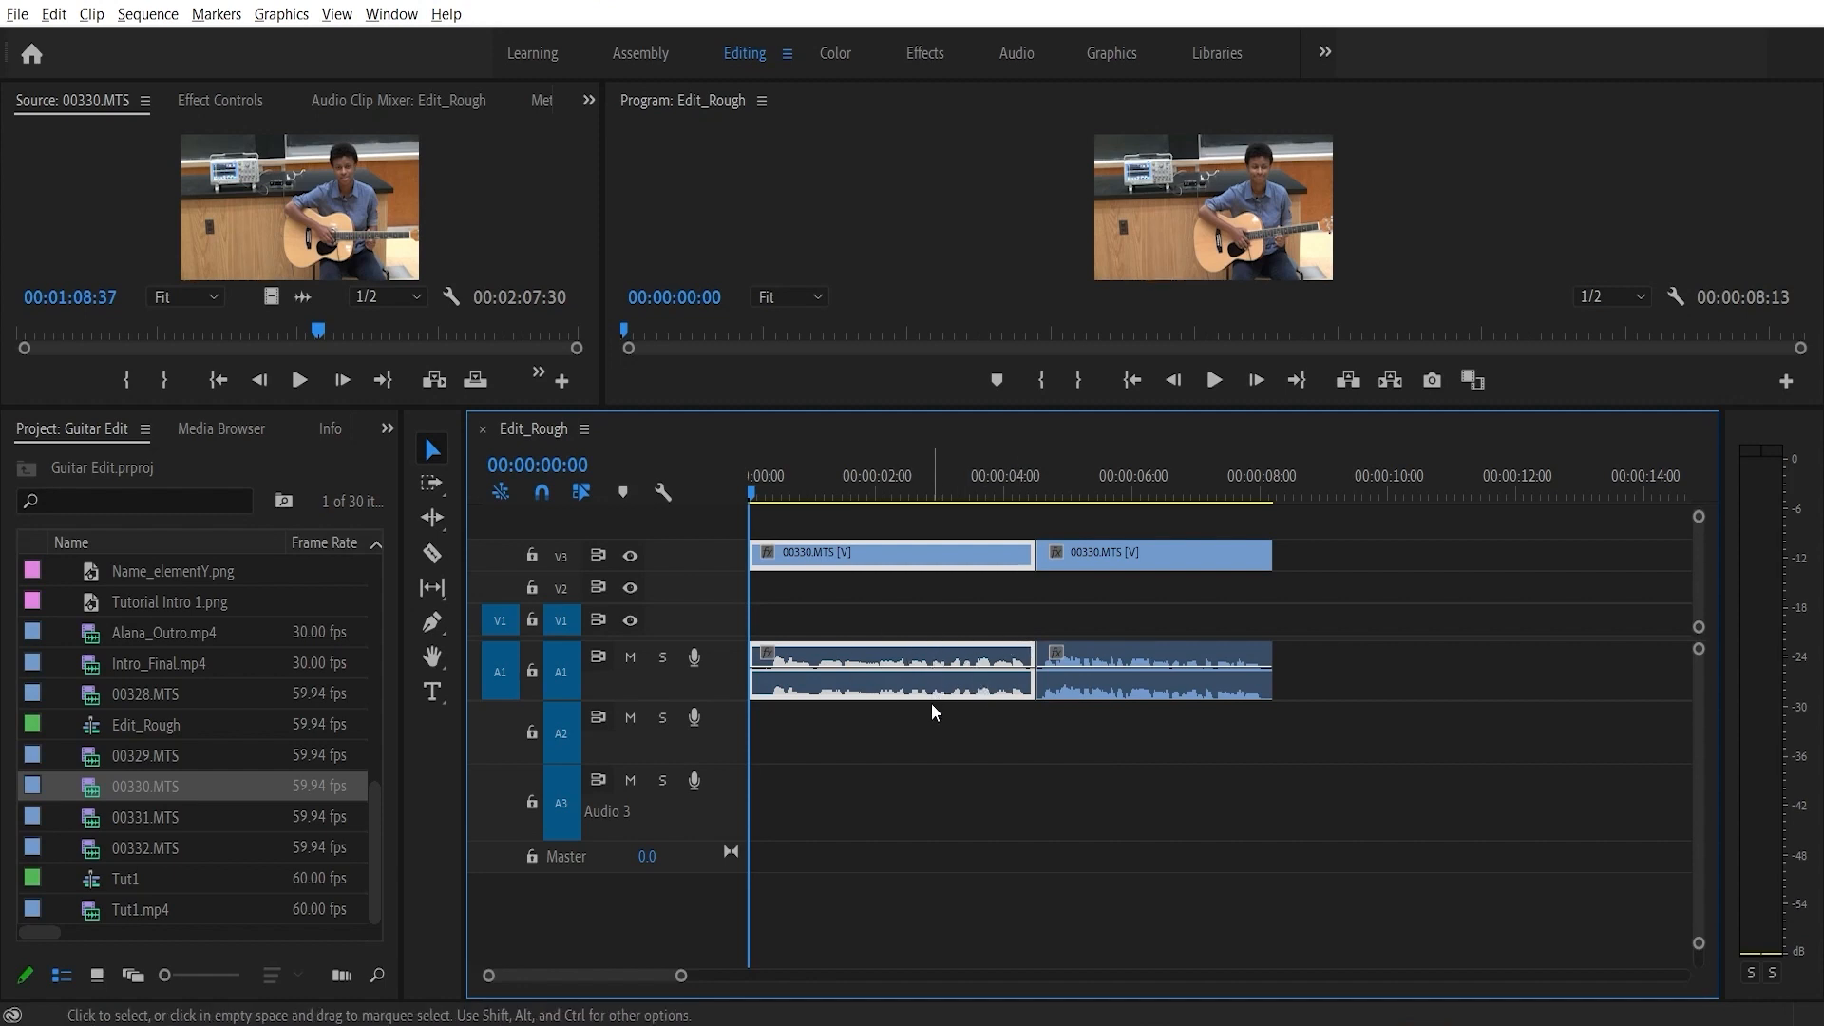
- Place the playhead at 00:00:03:31 within the first segment and magnify the timeline there down to individual frames
{"action": "scroll", "coordinate": [931, 710], "scroll_direction": "up", "scroll_amount": 6}
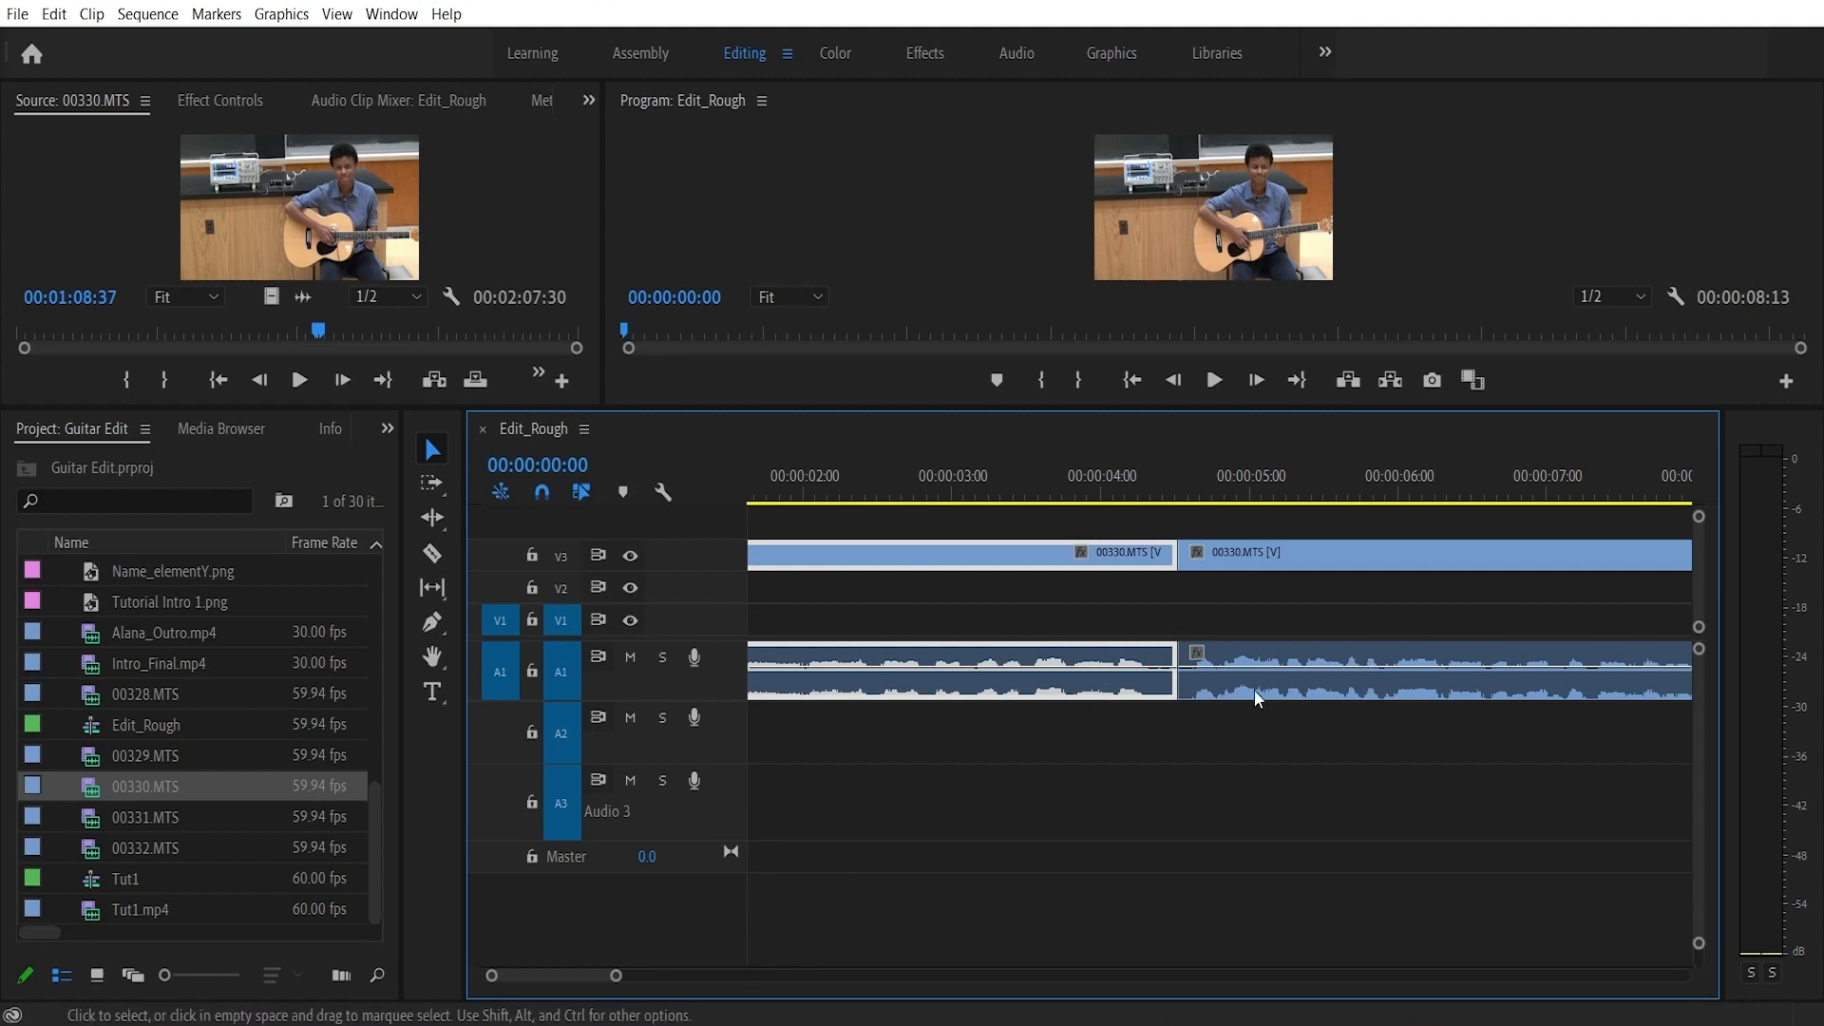
{"action": "left_click_drag", "start_coordinate": [1020, 492], "coordinate": [1028, 503]}
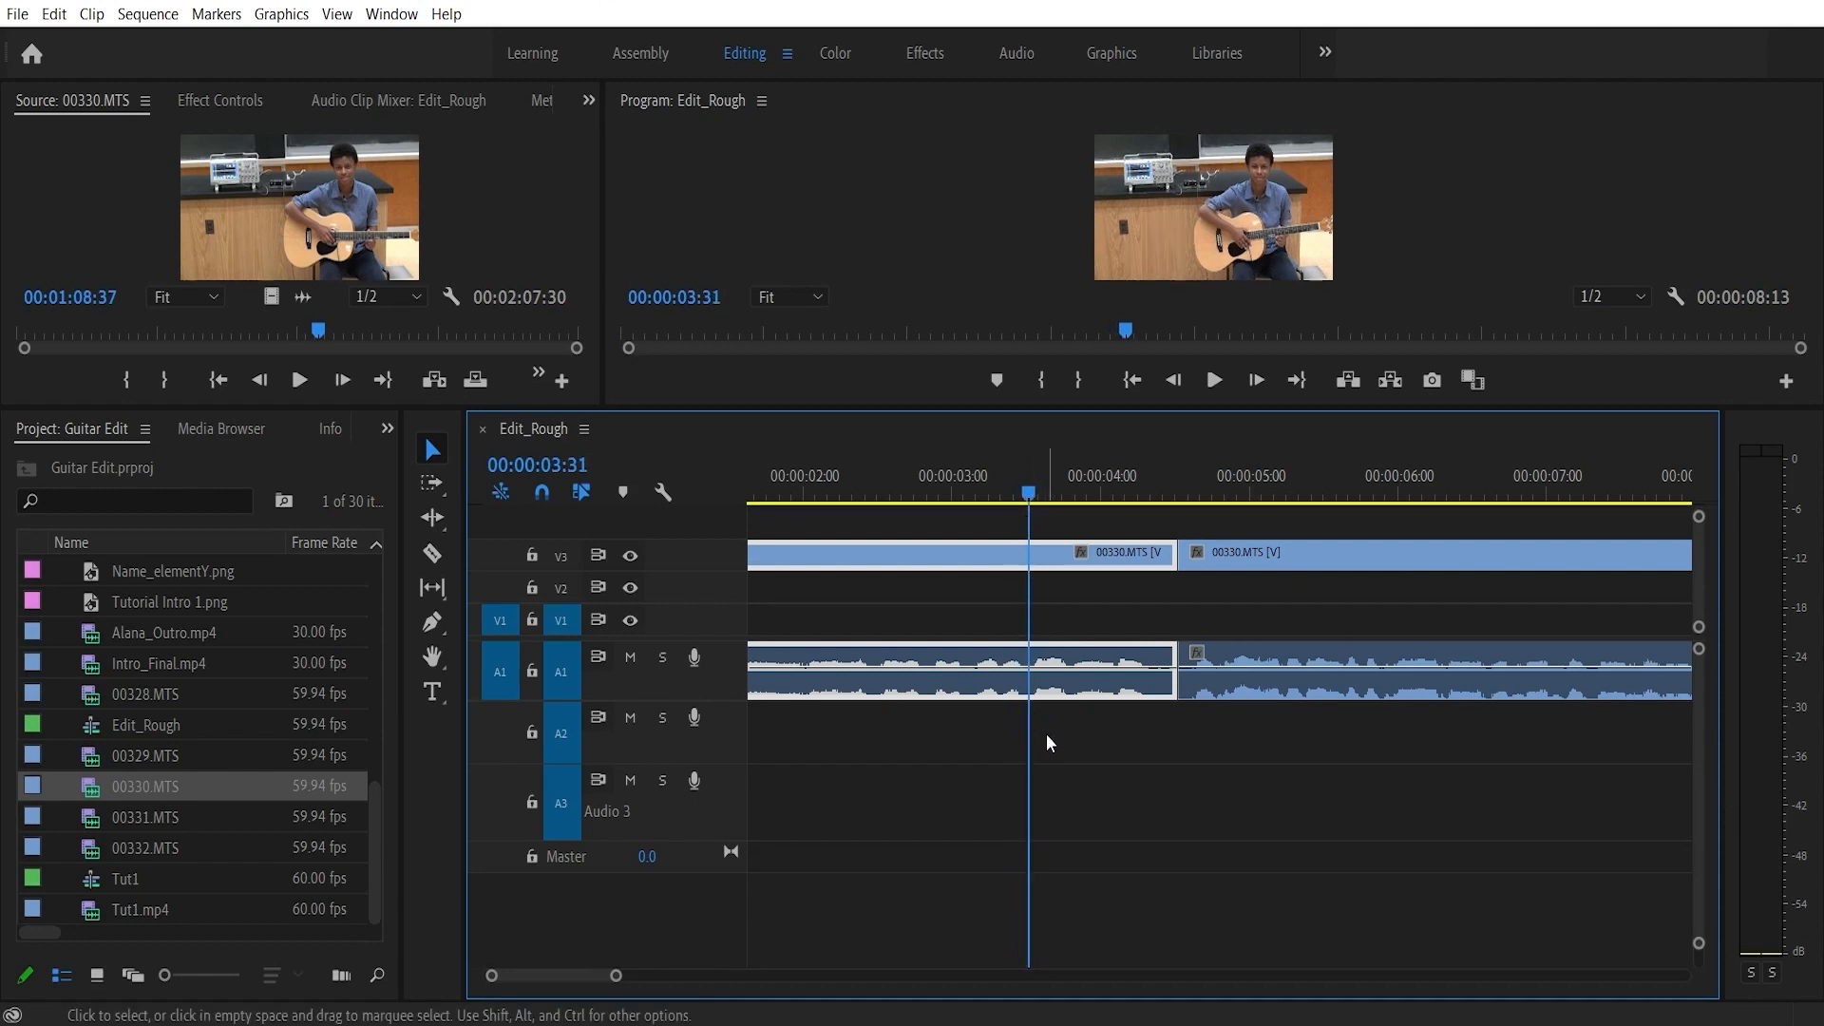
{"action": "scroll", "coordinate": [1035, 657], "scroll_direction": "up", "scroll_amount": 5}
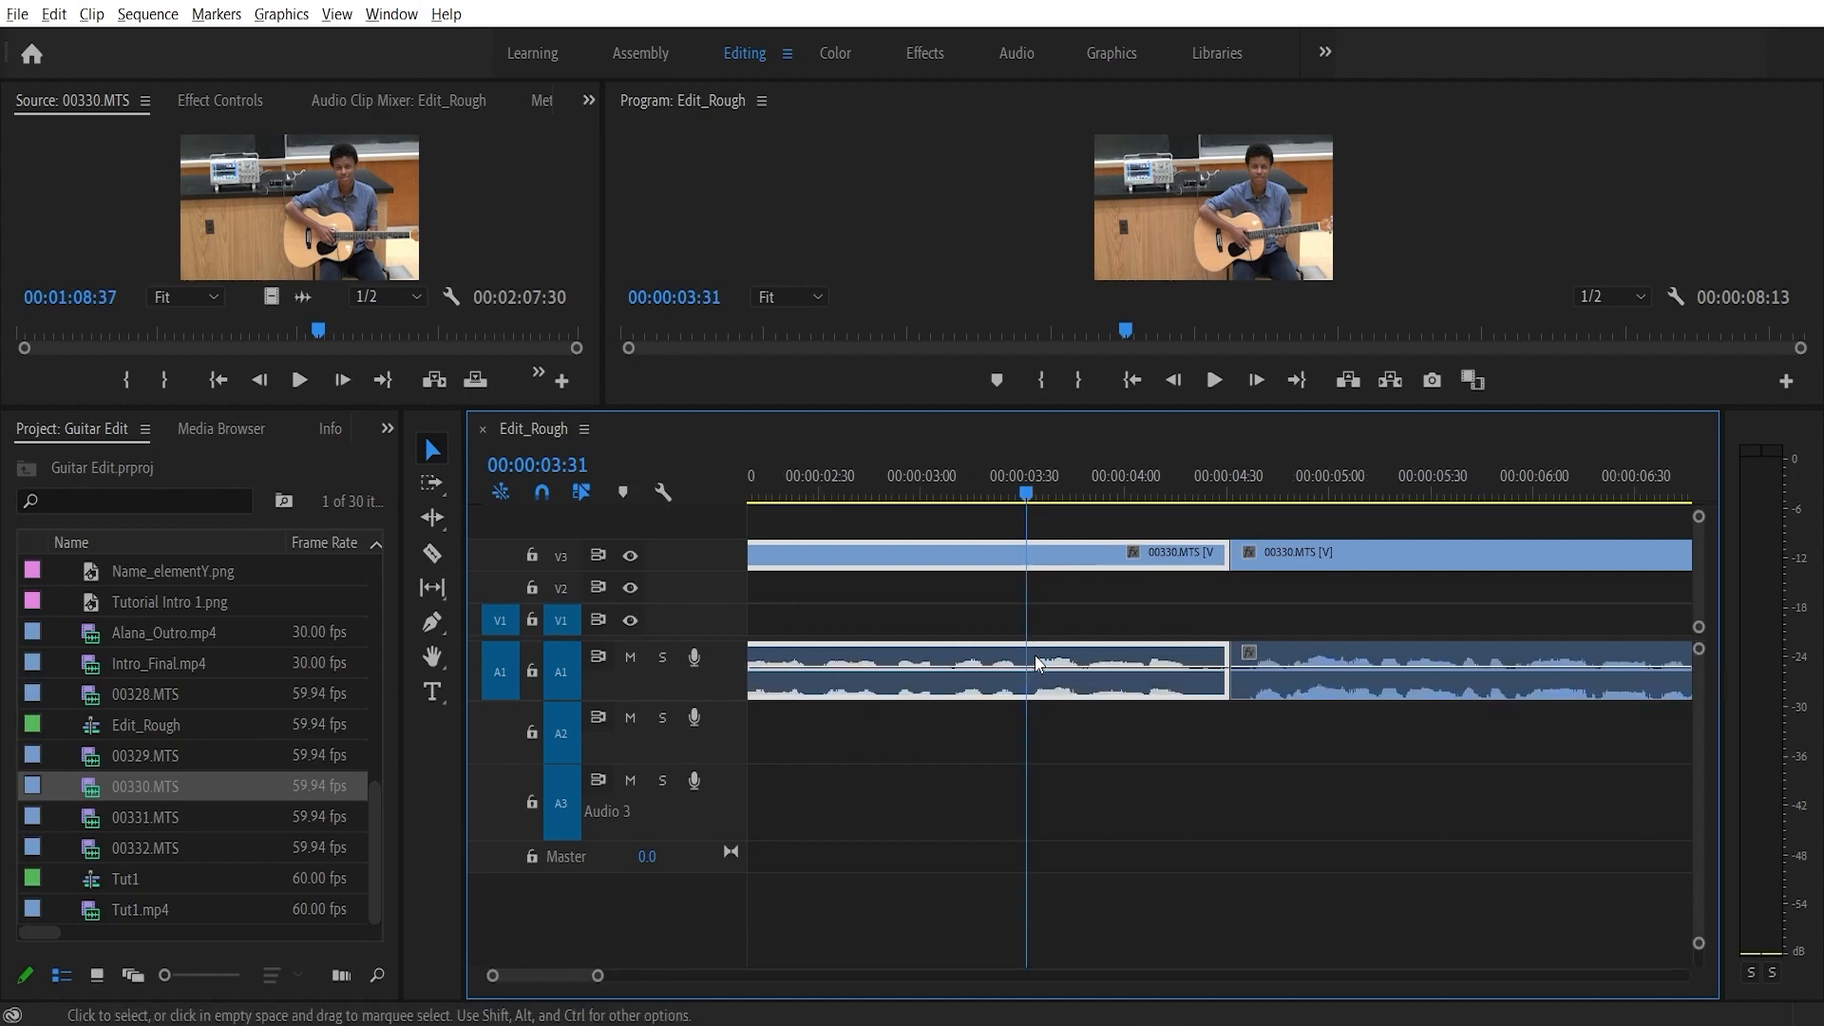
{"action": "scroll", "coordinate": [1035, 662], "scroll_direction": "up", "scroll_amount": 5}
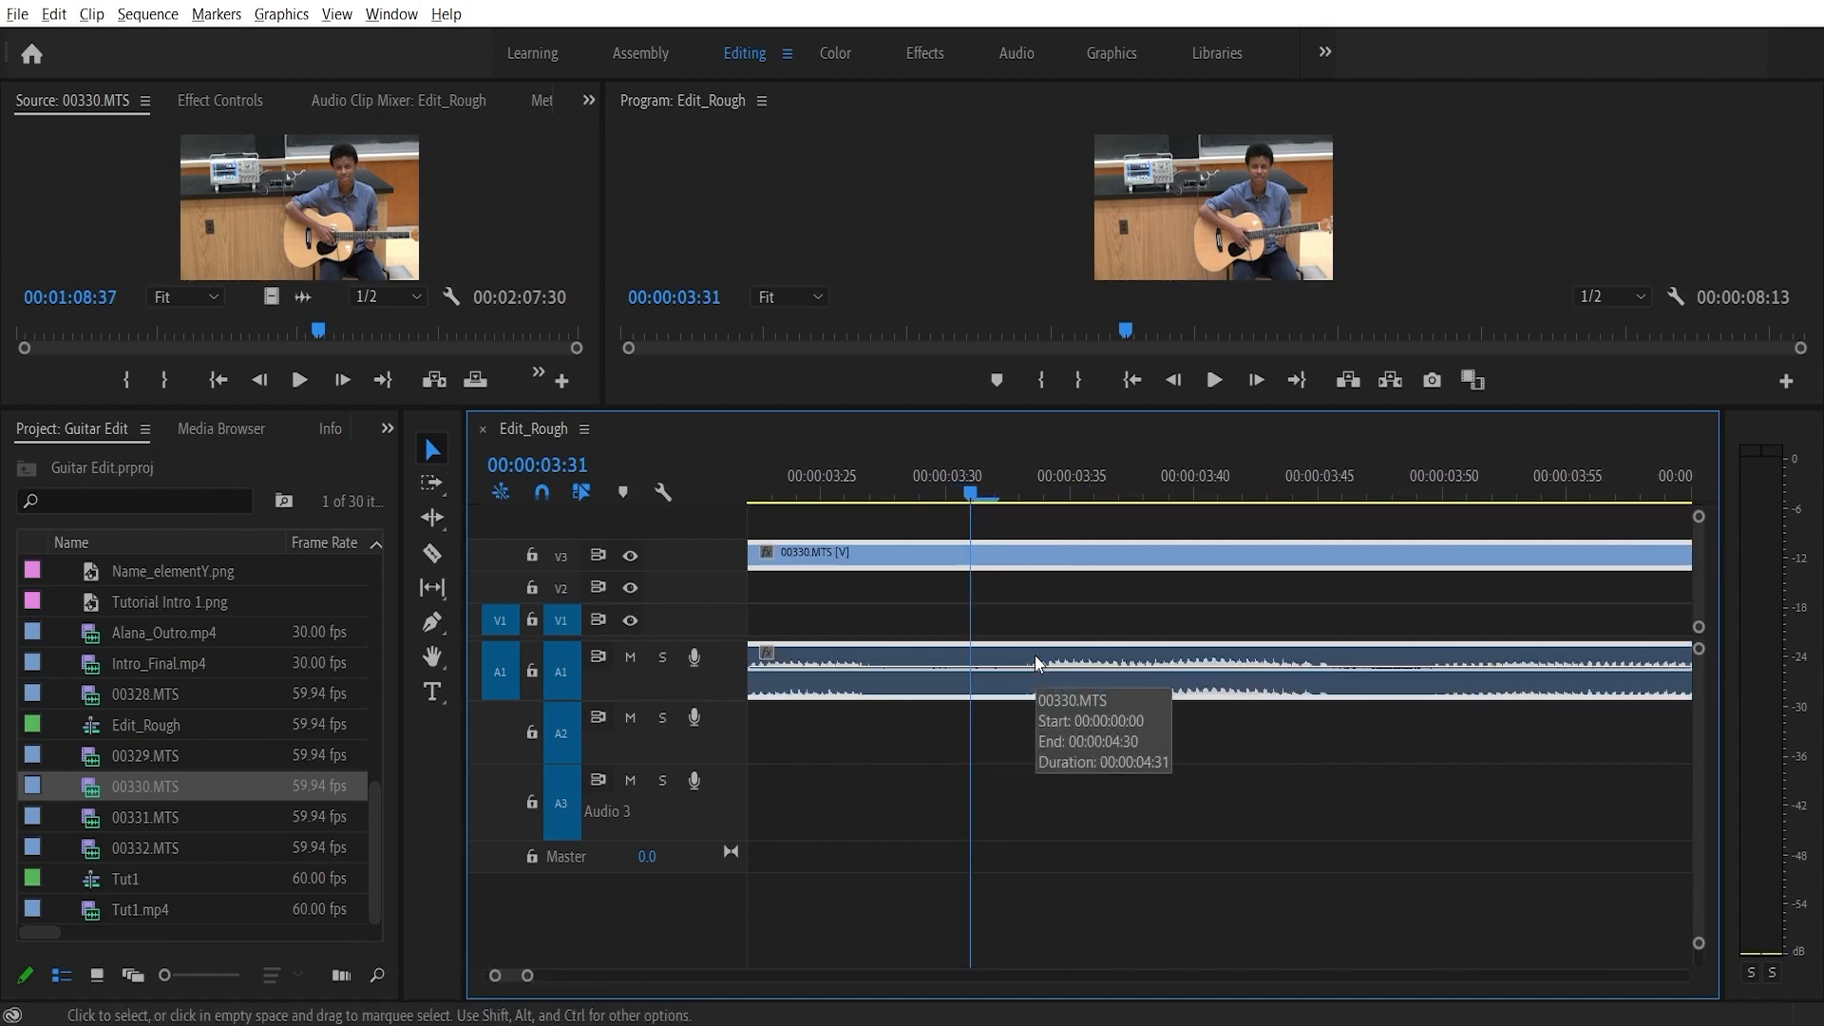
{"action": "scroll", "coordinate": [1036, 662], "scroll_direction": "up", "scroll_amount": 1}
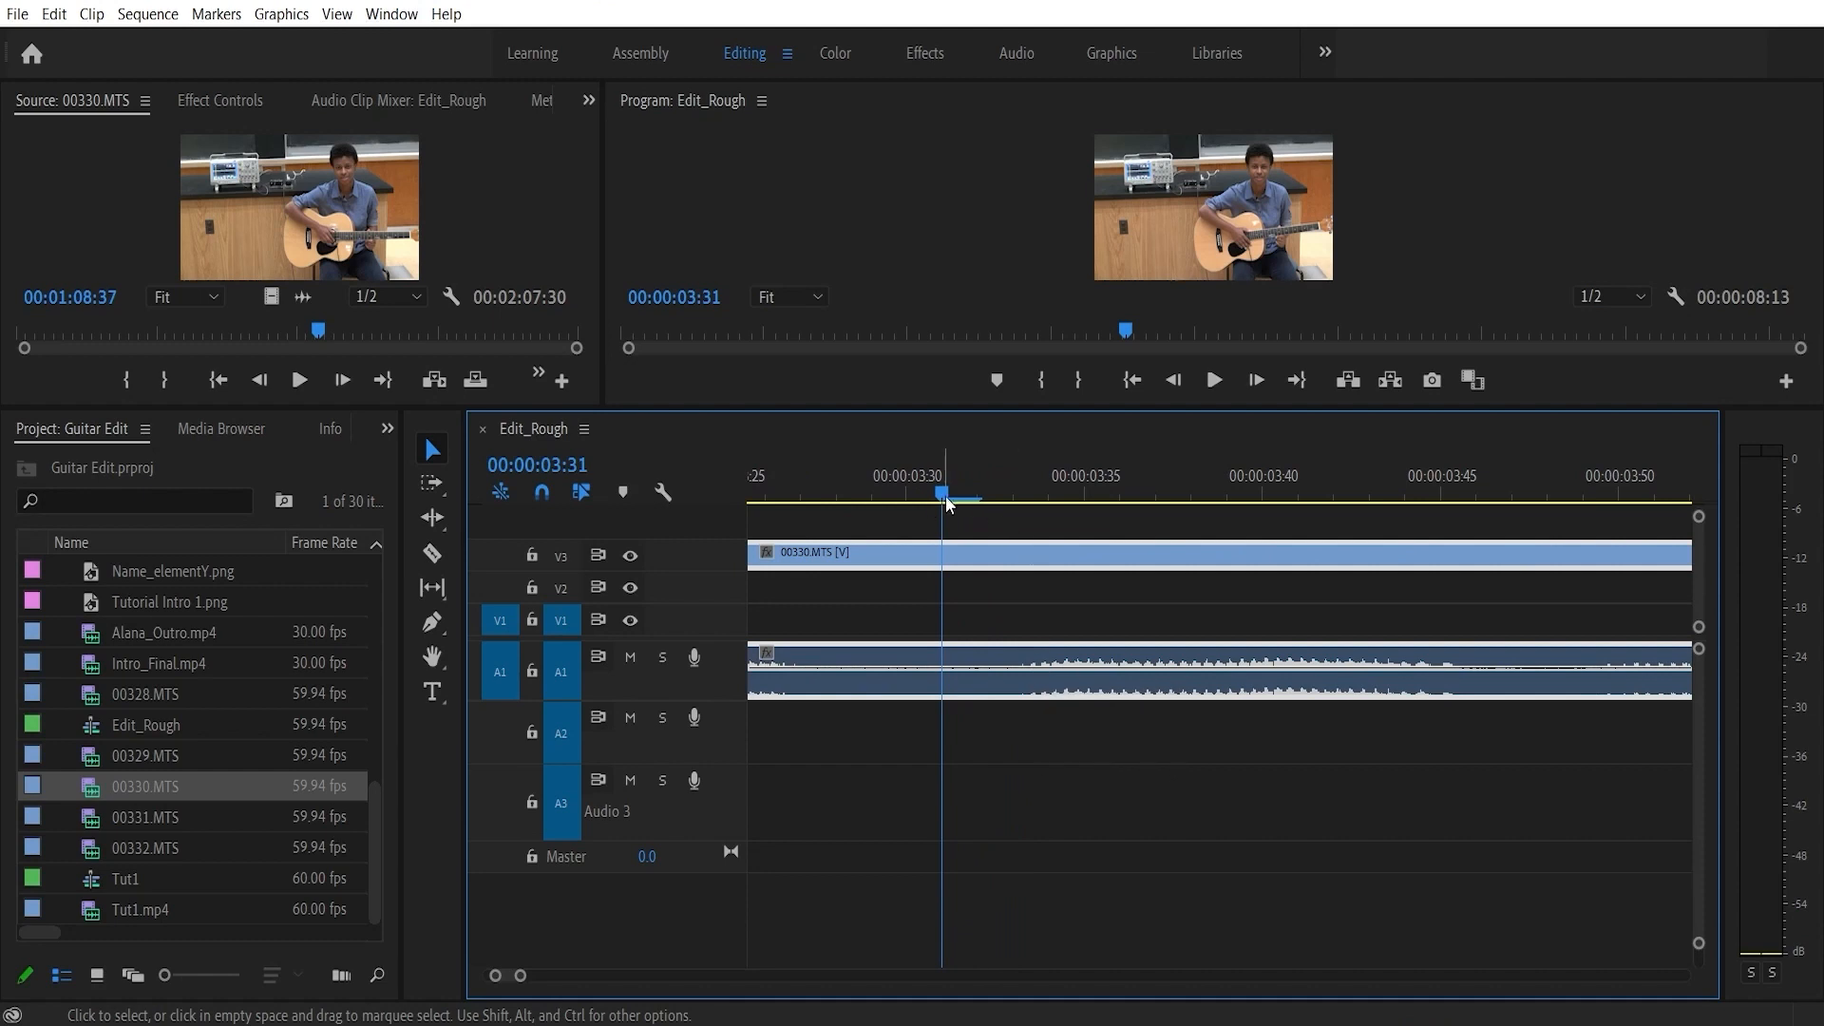
- Move the playhead between frames 00:00:03:34 and 00:00:03:35 to compare them against the start of the sound in the waveform
{"action": "left_click_drag", "start_coordinate": [943, 496], "coordinate": [1064, 509]}
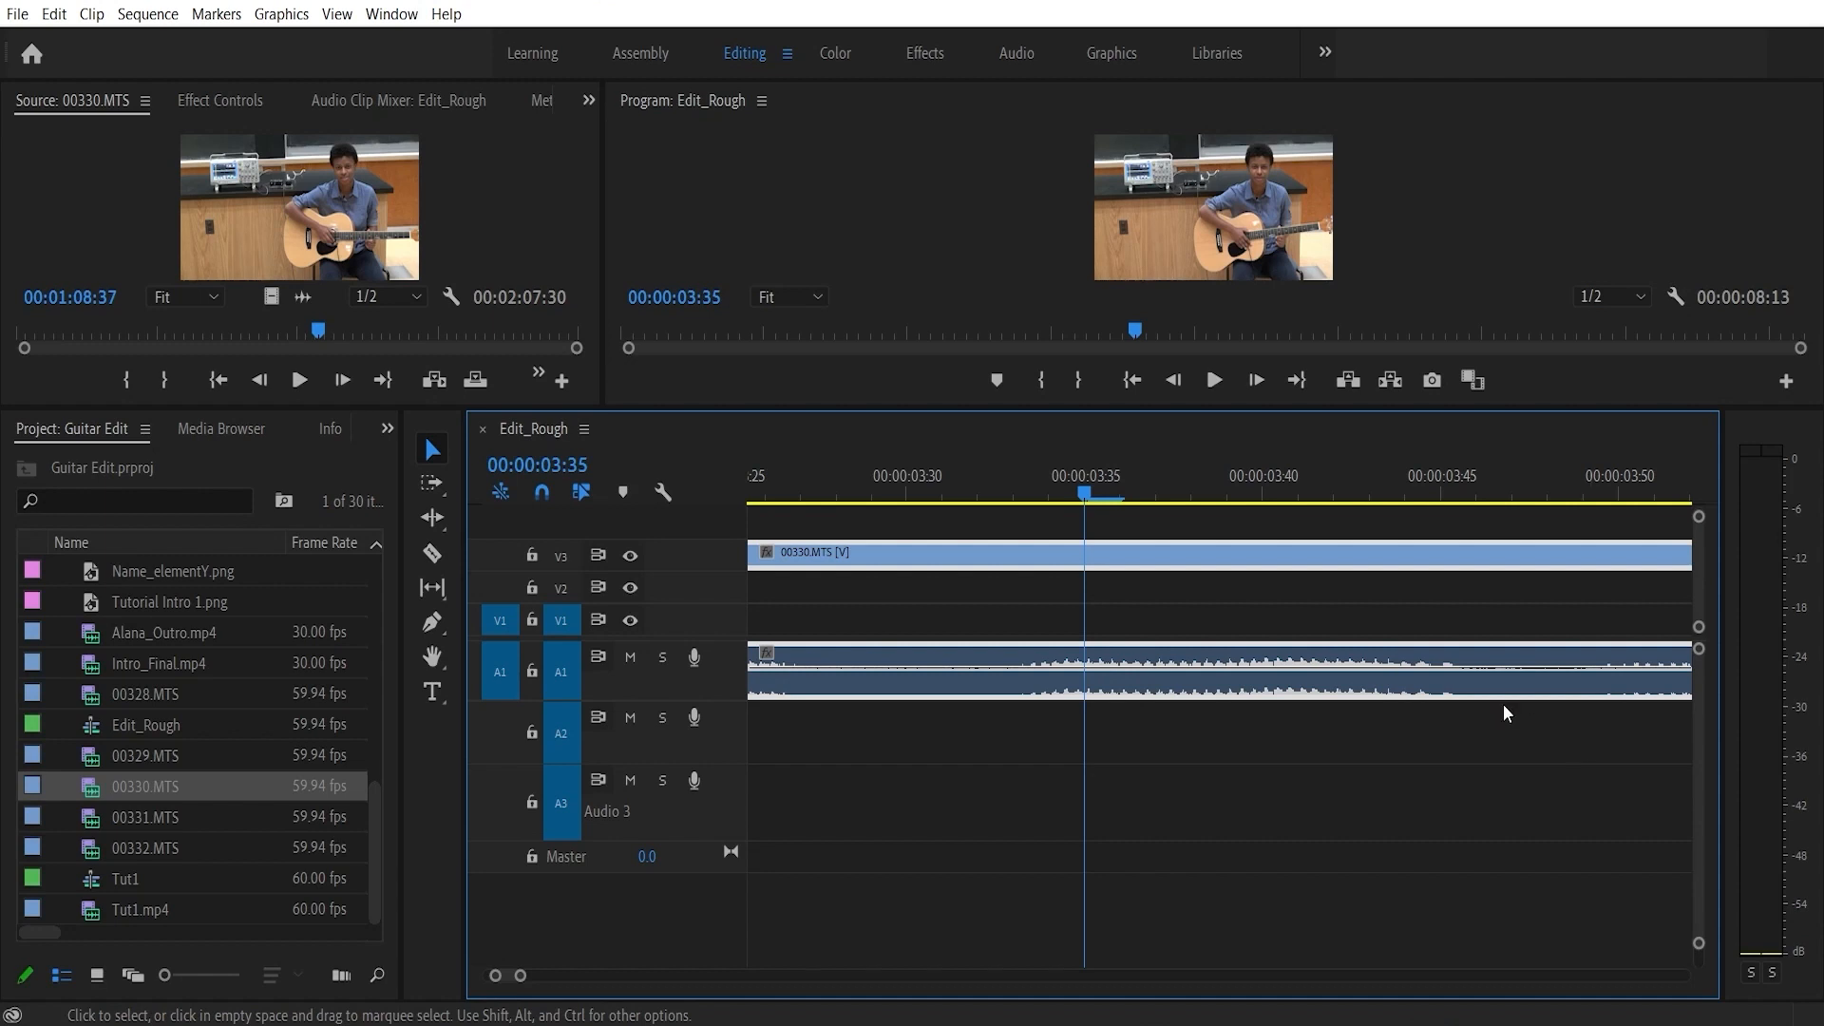
{"action": "left_click", "coordinate": [1047, 503]}
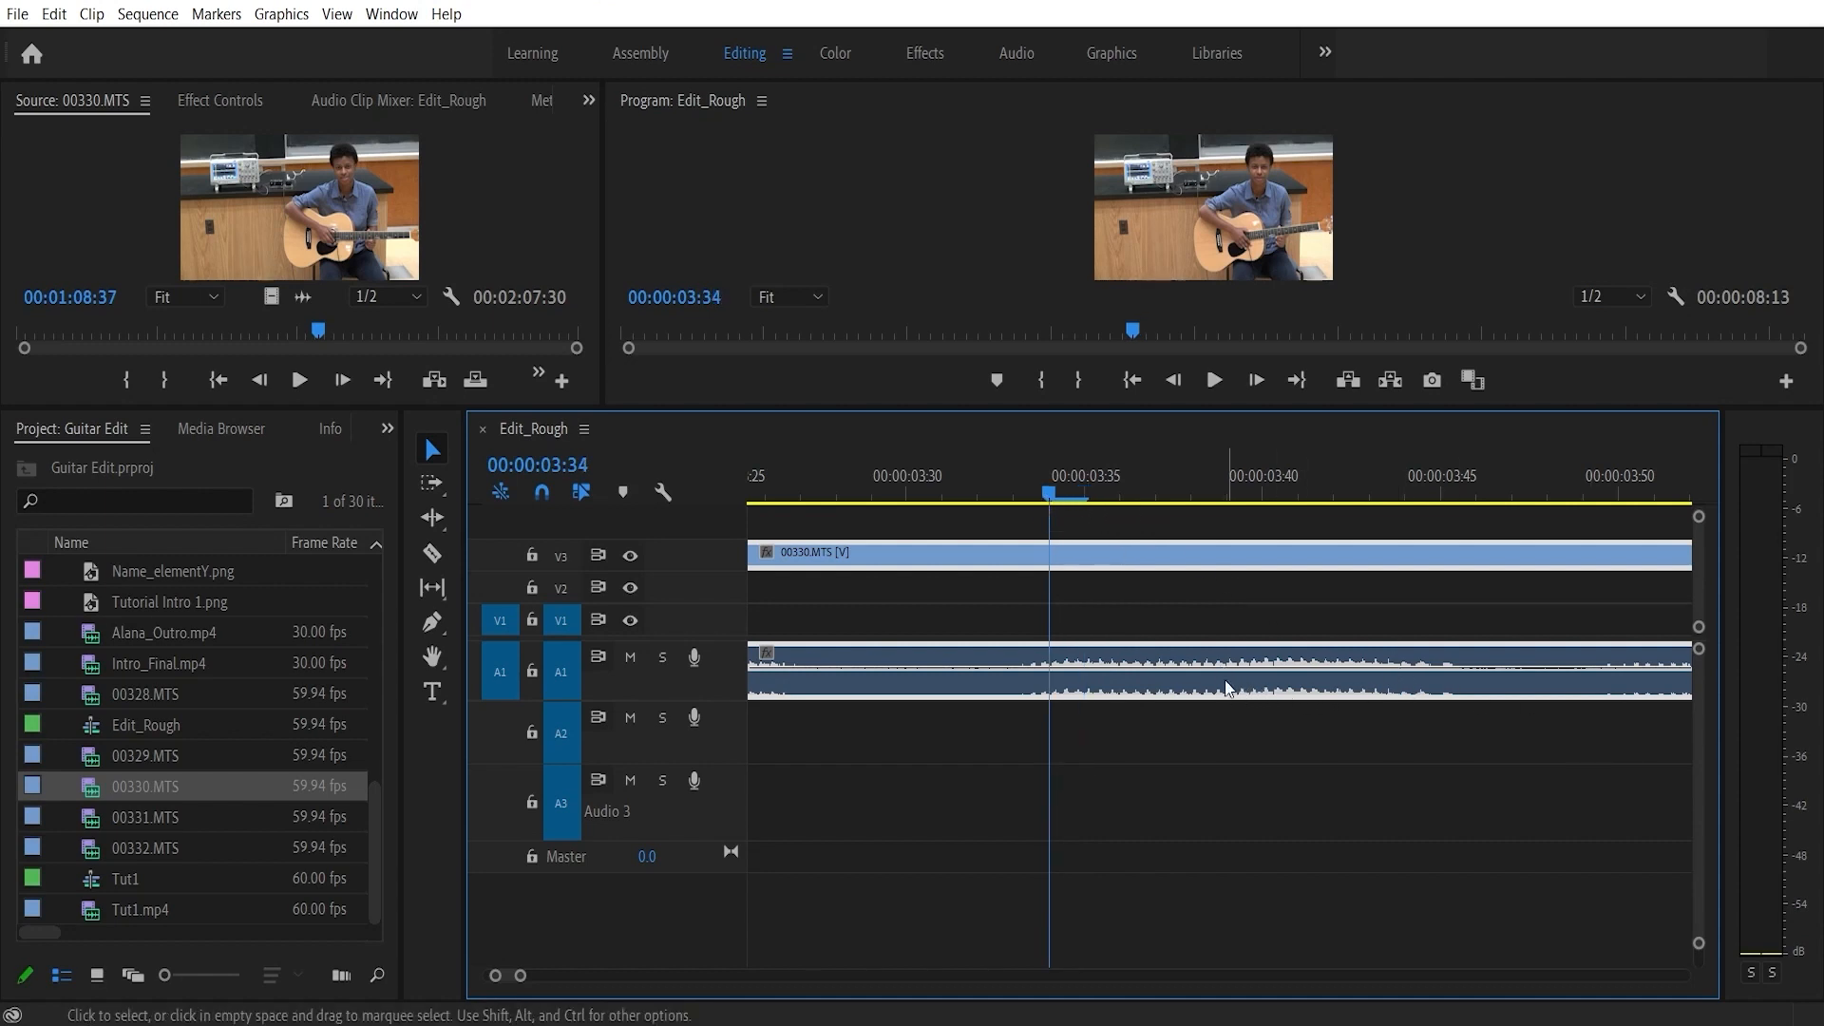
{"action": "left_click", "coordinate": [1085, 499]}
{"action": "left_click", "coordinate": [1045, 509]}
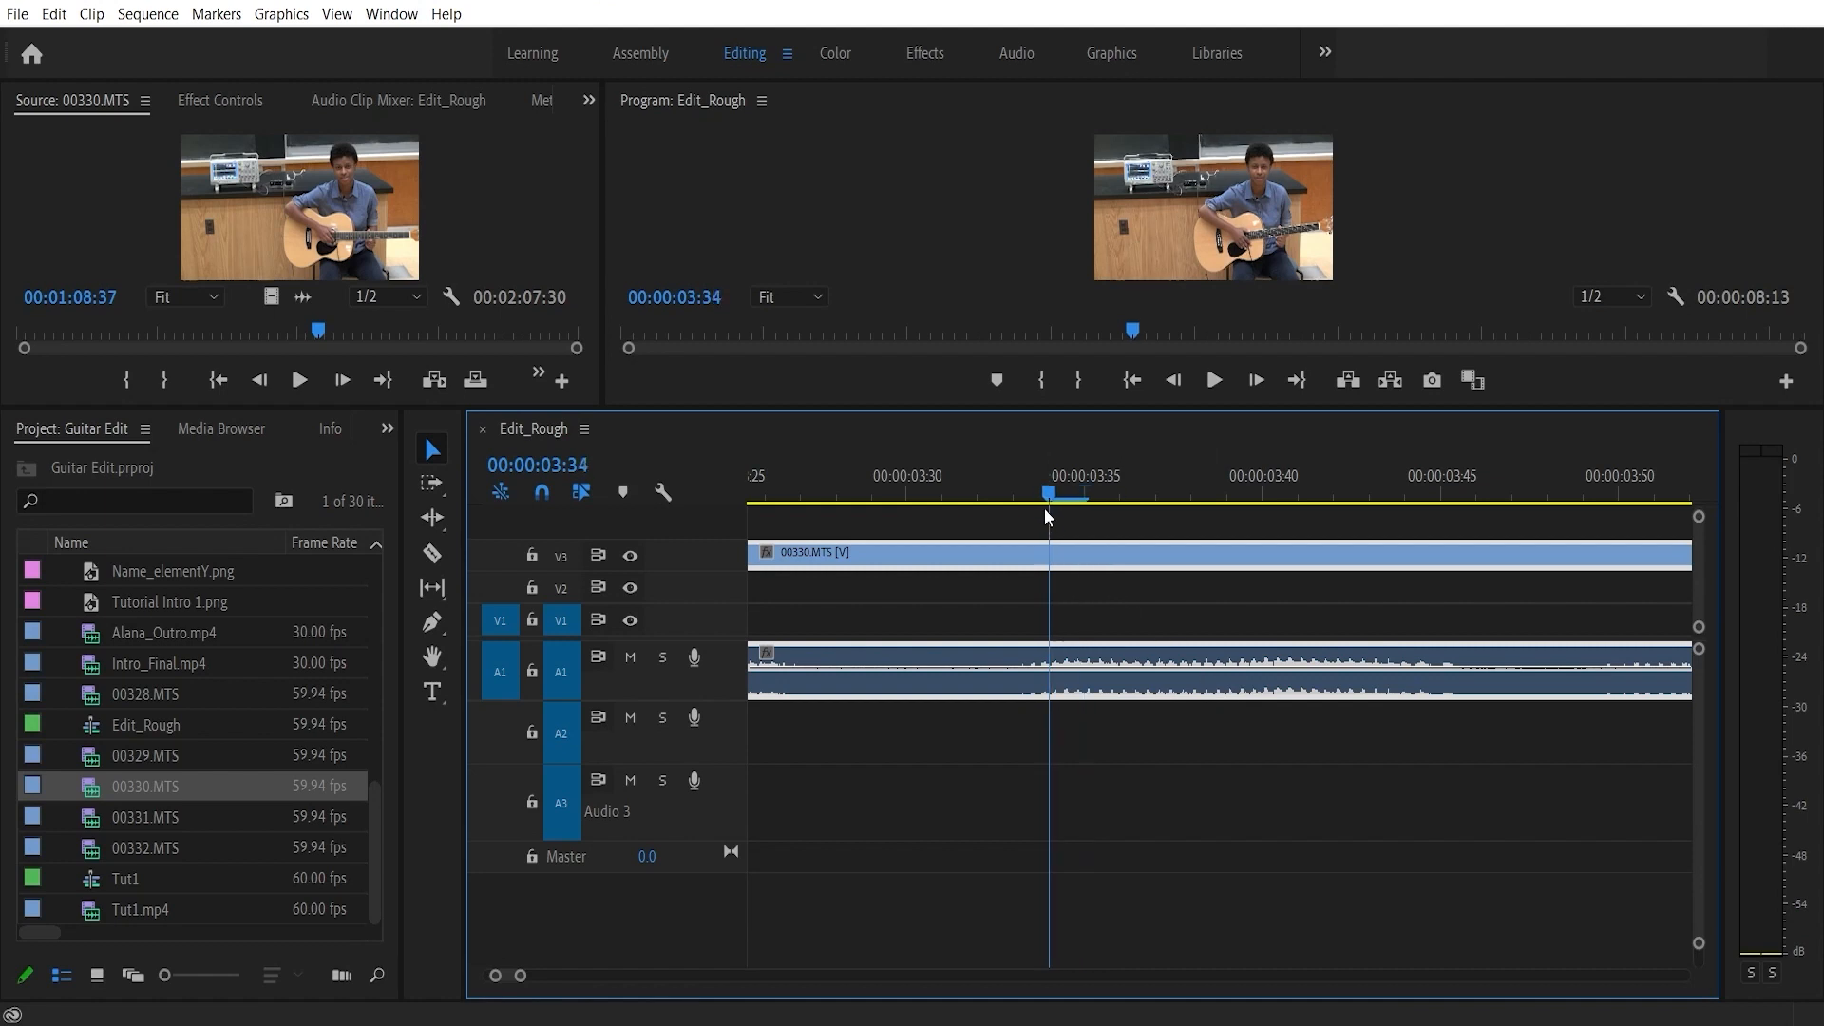
{"action": "left_click", "coordinate": [1083, 510]}
{"action": "left_click", "coordinate": [1064, 513]}
{"action": "left_click", "coordinate": [1079, 514]}
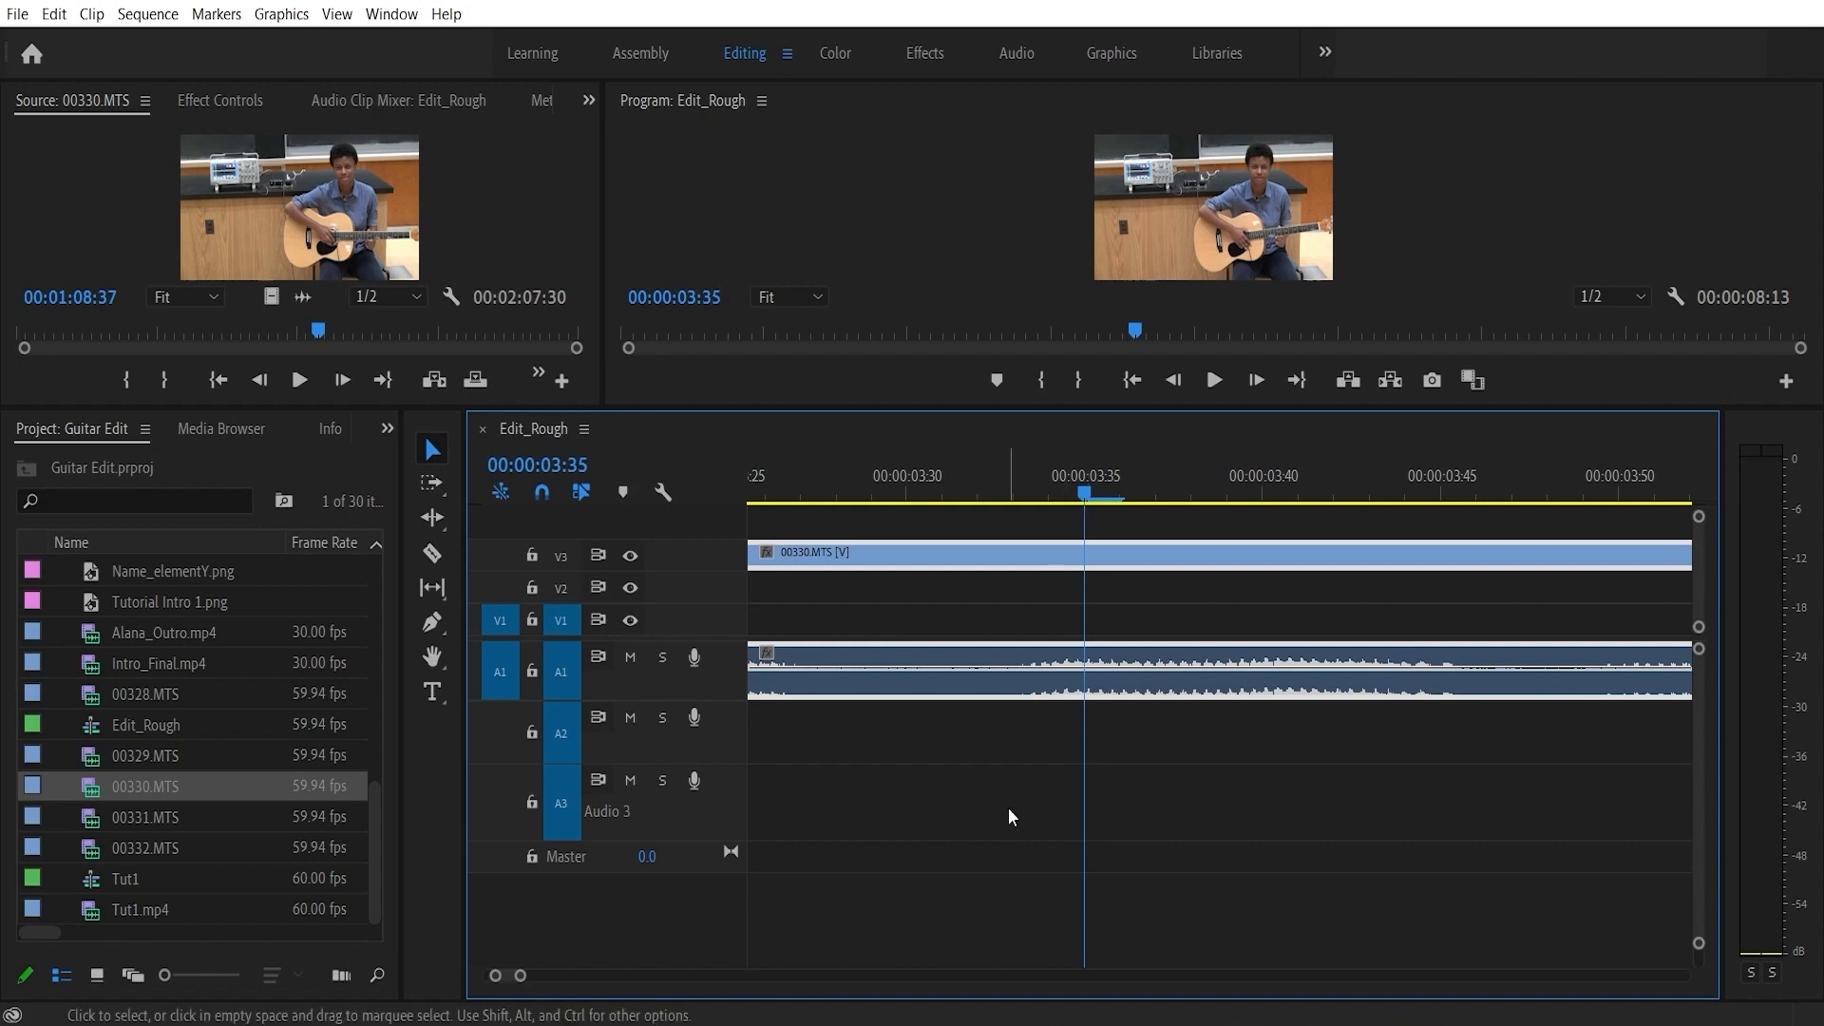
- Zoom the timeline out from frame level until the cut between the two 00330.MTS segments and the sequence end are in view
{"action": "key", "text": "minus"}
{"action": "key", "text": "minus"}
{"action": "key", "text": "minus"}
{"action": "key", "text": "minus"}
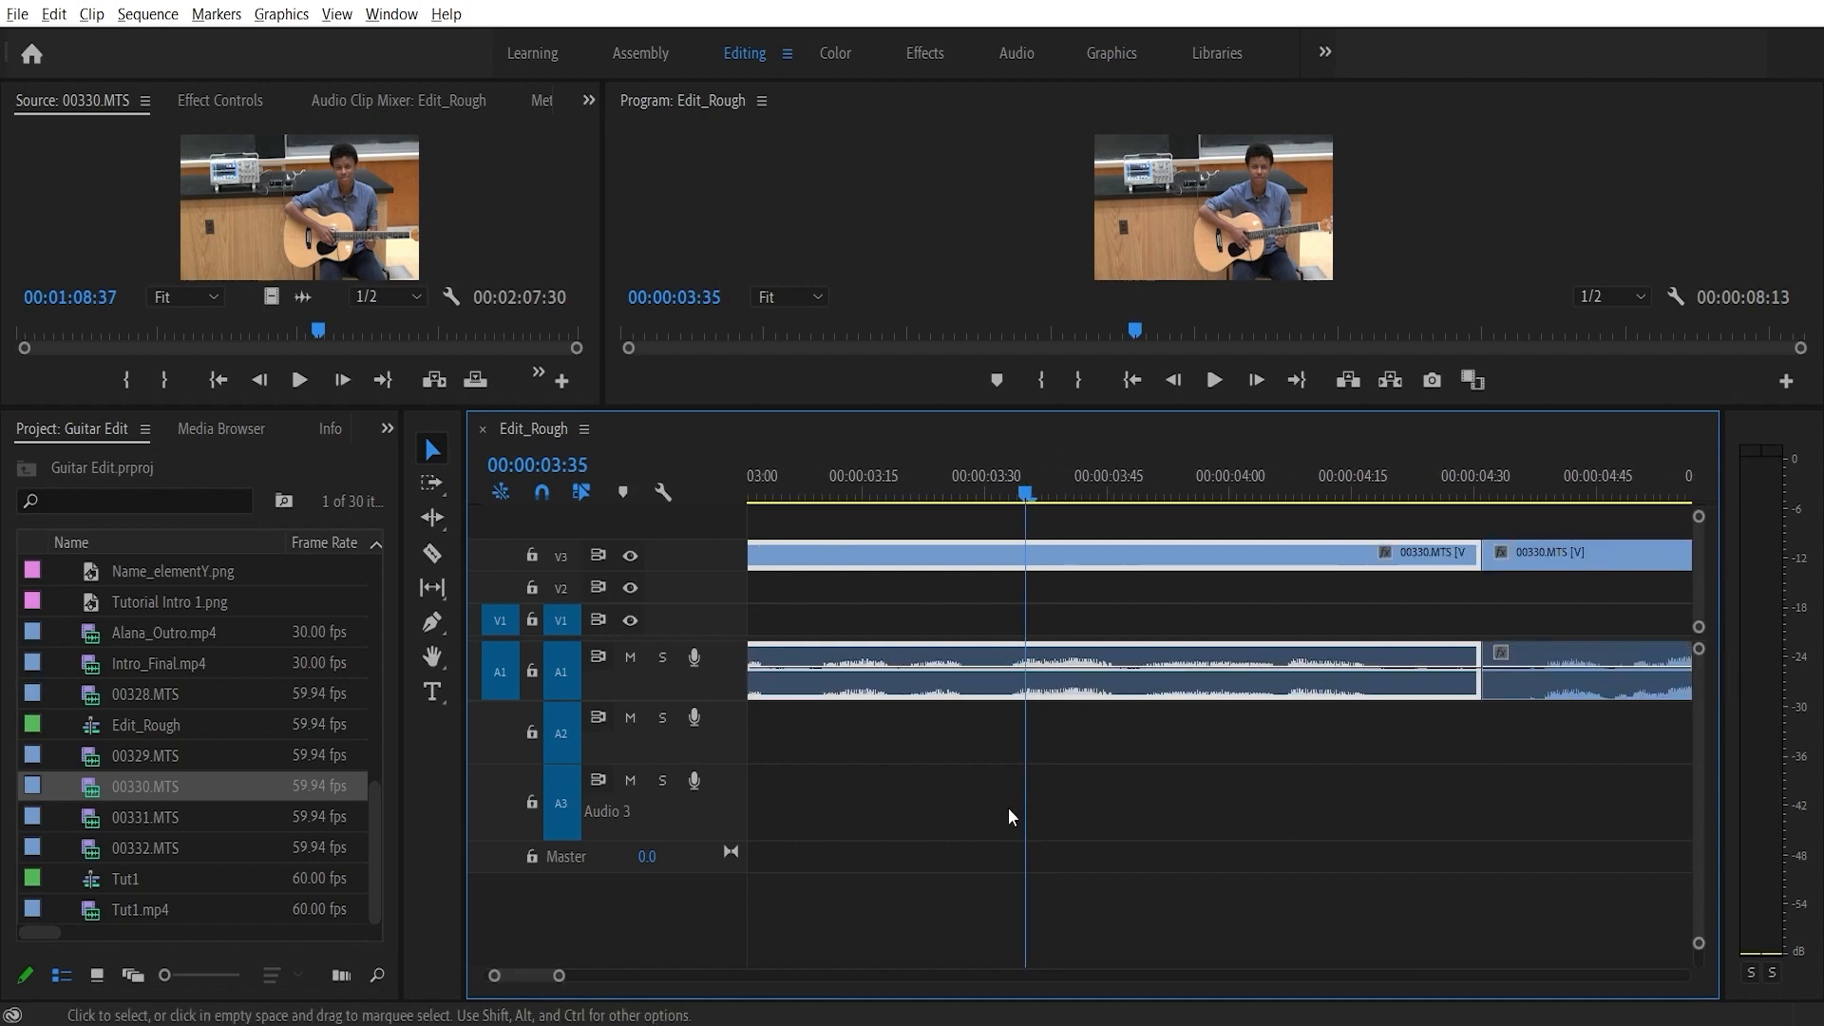
{"action": "key", "text": "minus"}
{"action": "key", "text": "minus"}
{"action": "key", "text": "minus"}
{"action": "key", "text": "minus"}
{"action": "key", "text": "minus"}
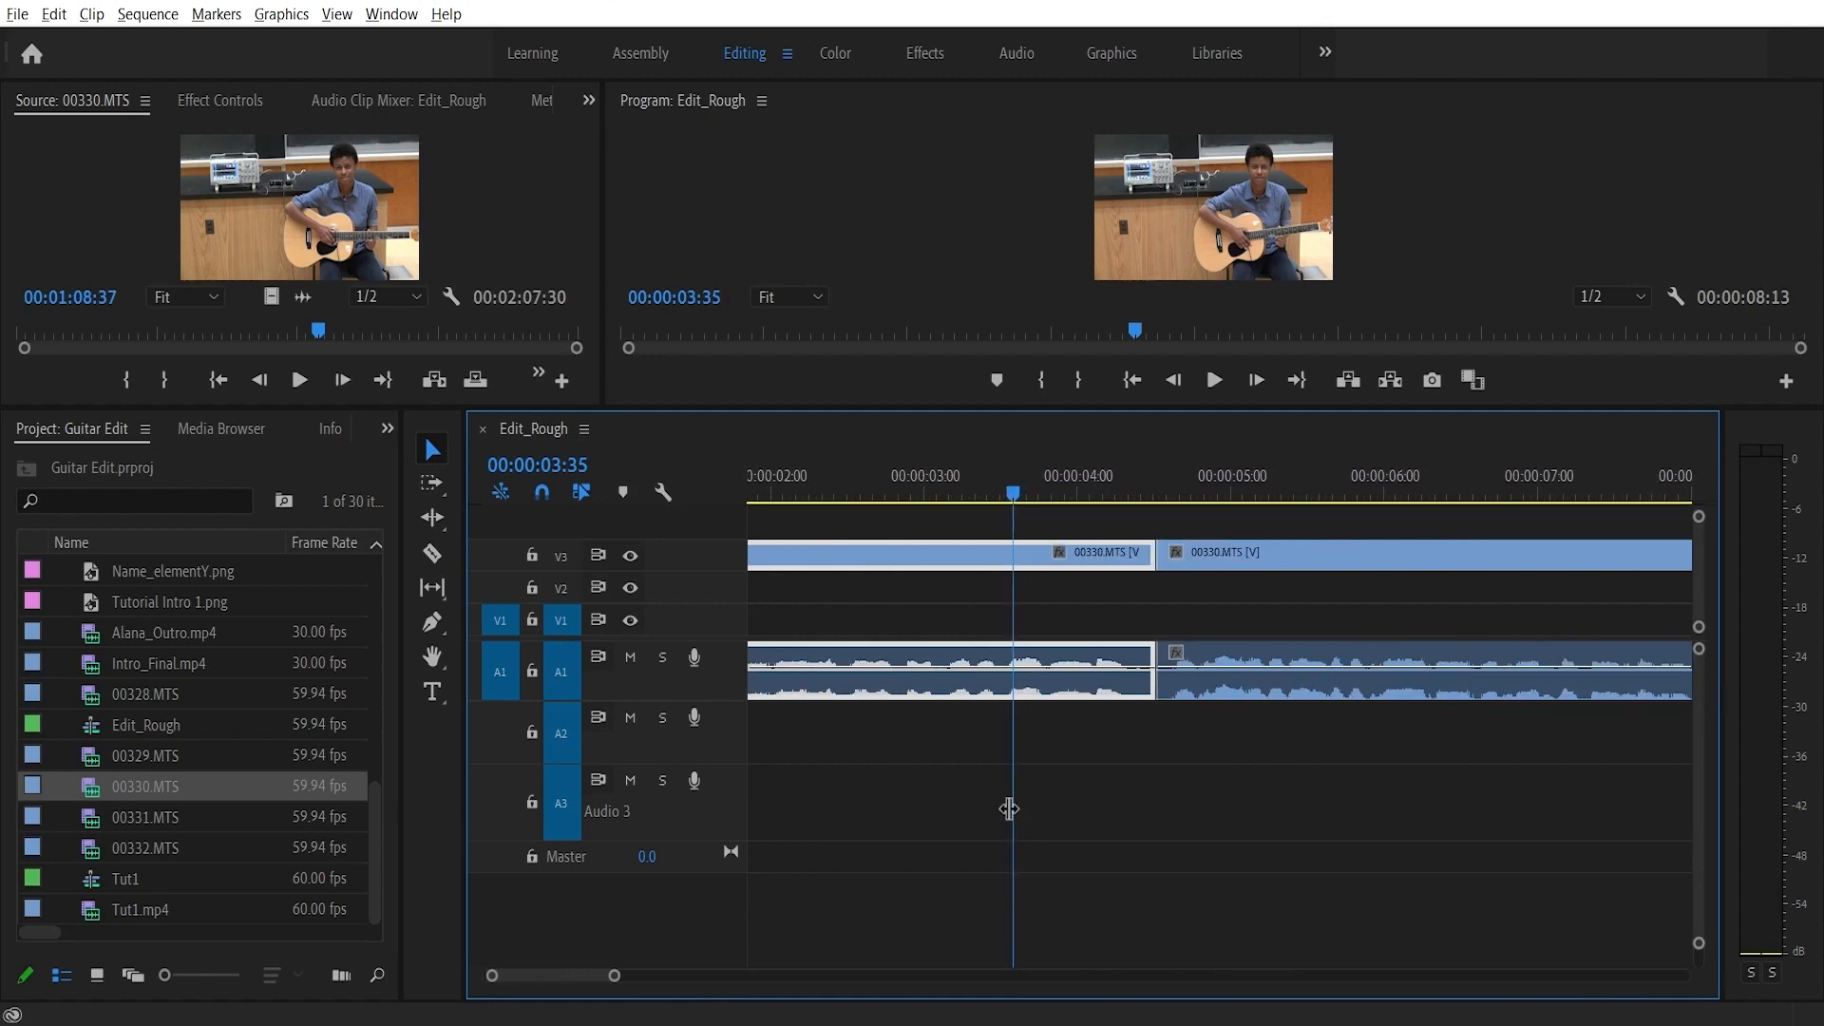
{"action": "key", "text": "minus"}
{"action": "key", "text": "minus"}
{"action": "key", "text": "alt"}
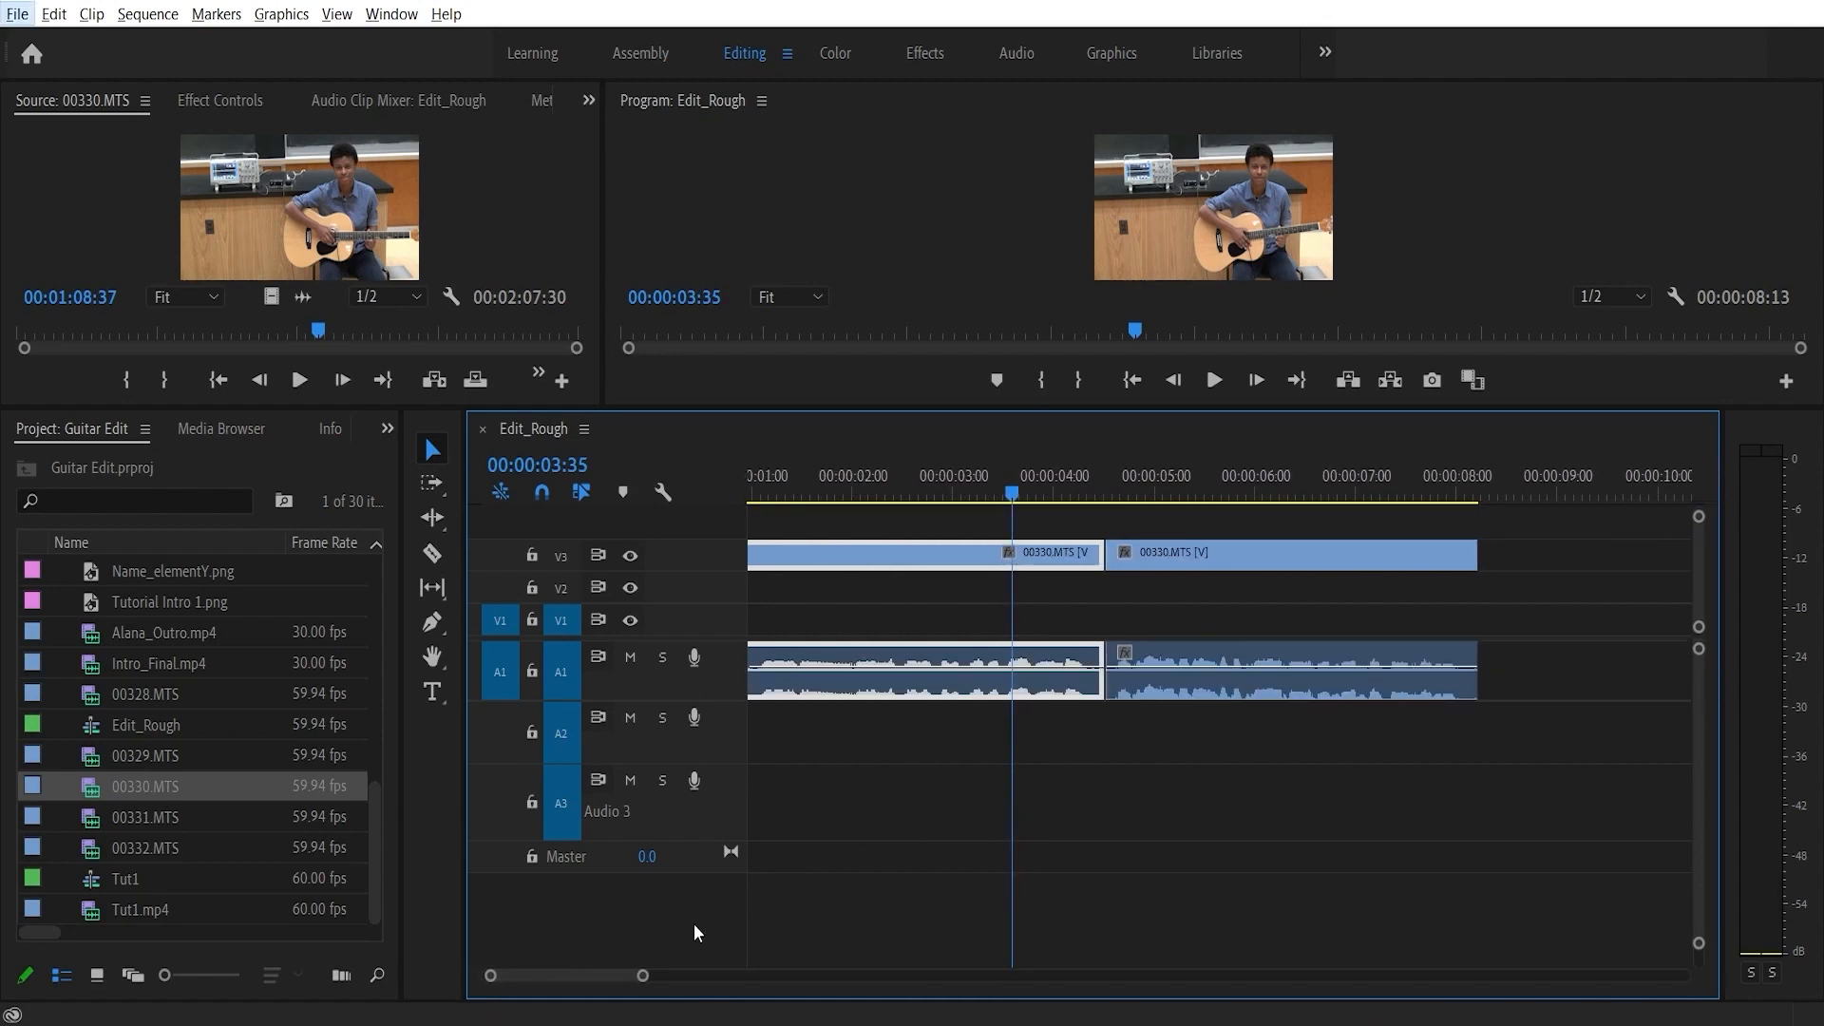
- Magnify the timeline around the first segment, then scrub the playhead back to 00:00:01:42 and forward again
{"action": "left_click_drag", "start_coordinate": [640, 970], "coordinate": [527, 976]}
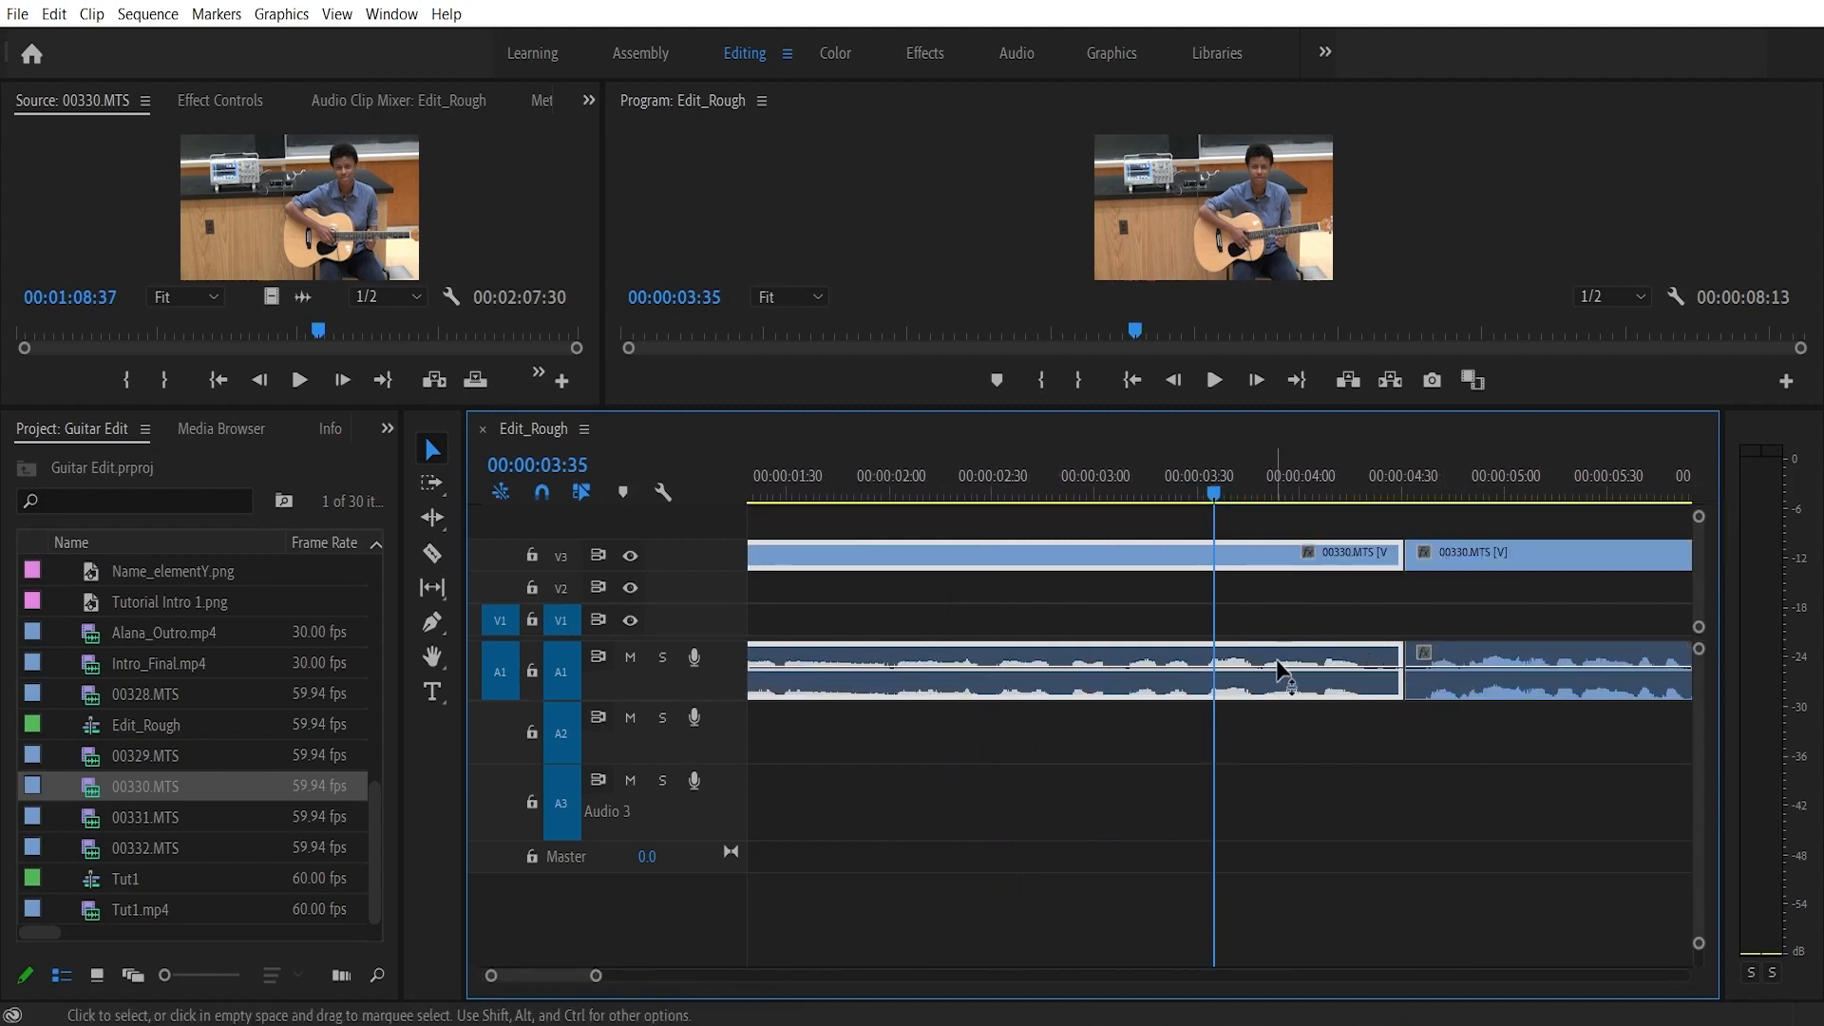
{"action": "left_click_drag", "start_coordinate": [1215, 494], "coordinate": [827, 503]}
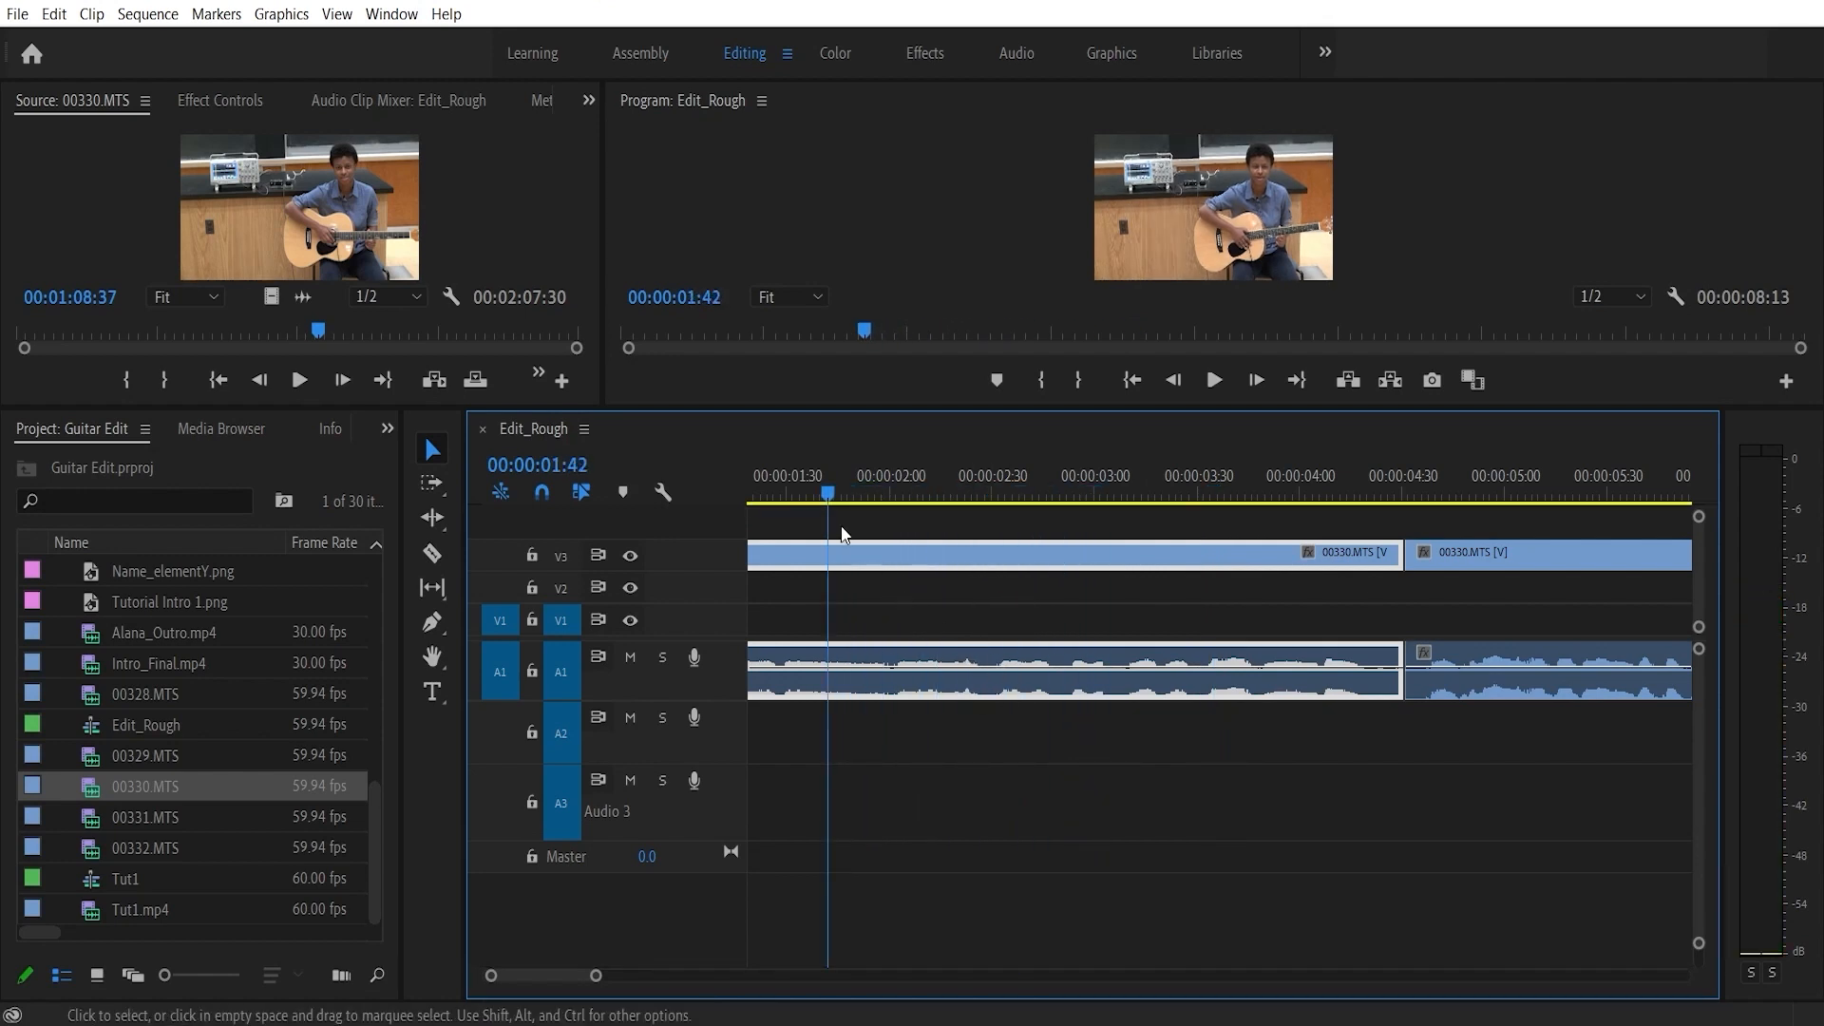
{"action": "left_click_drag", "start_coordinate": [828, 494], "coordinate": [1066, 574]}
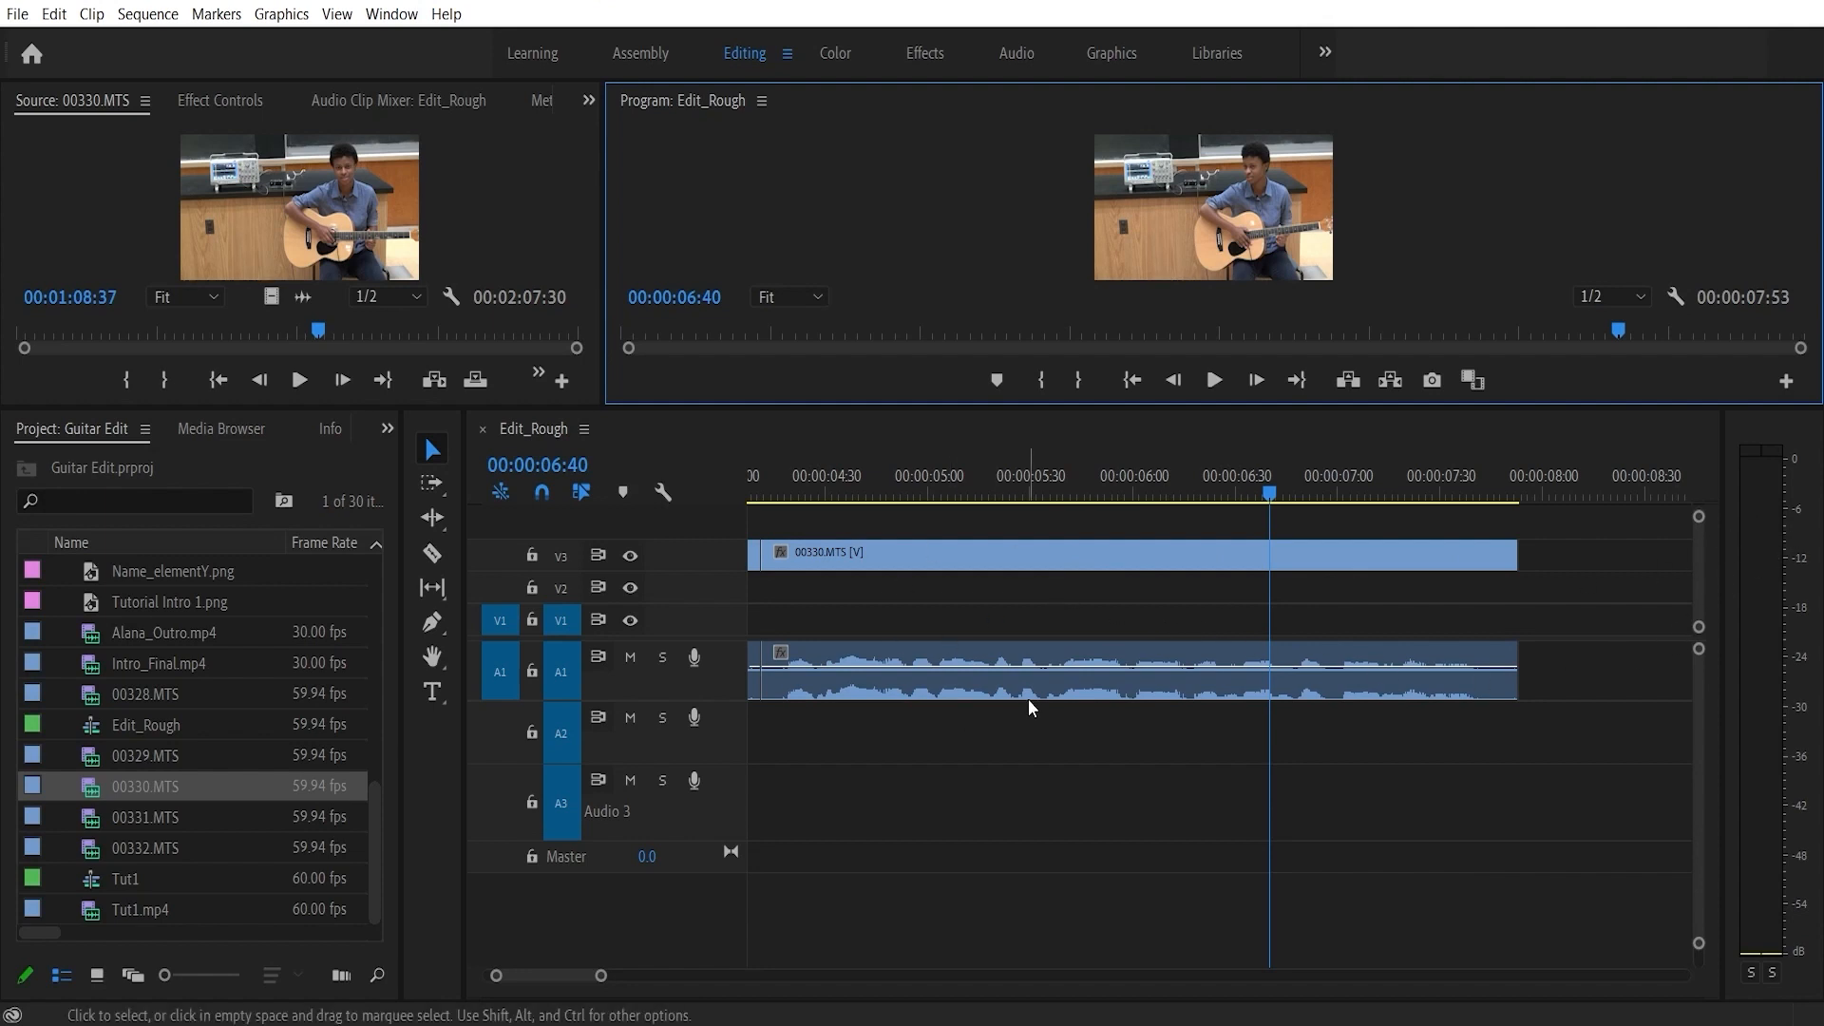
- Adjust the audio gain of the second 00330.MTS segment by +5 dB
{"action": "left_click", "coordinate": [1035, 544]}
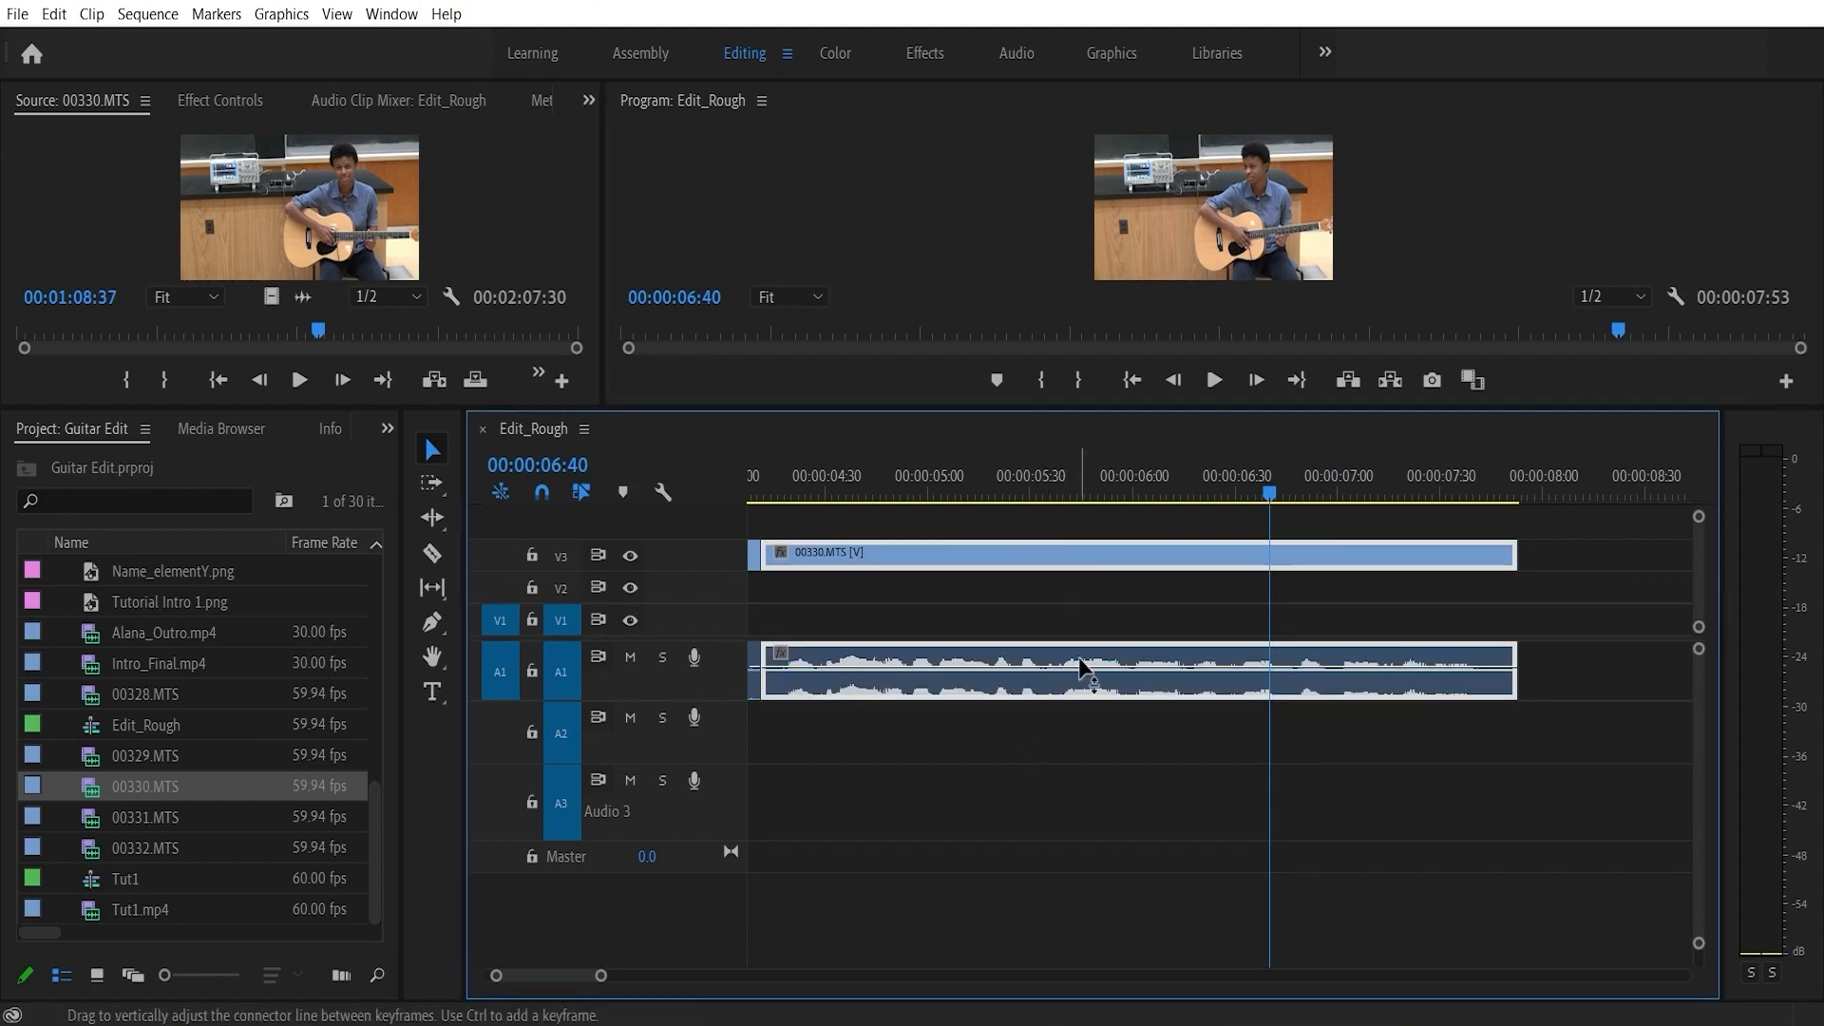
{"action": "right_click", "coordinate": [1111, 563]}
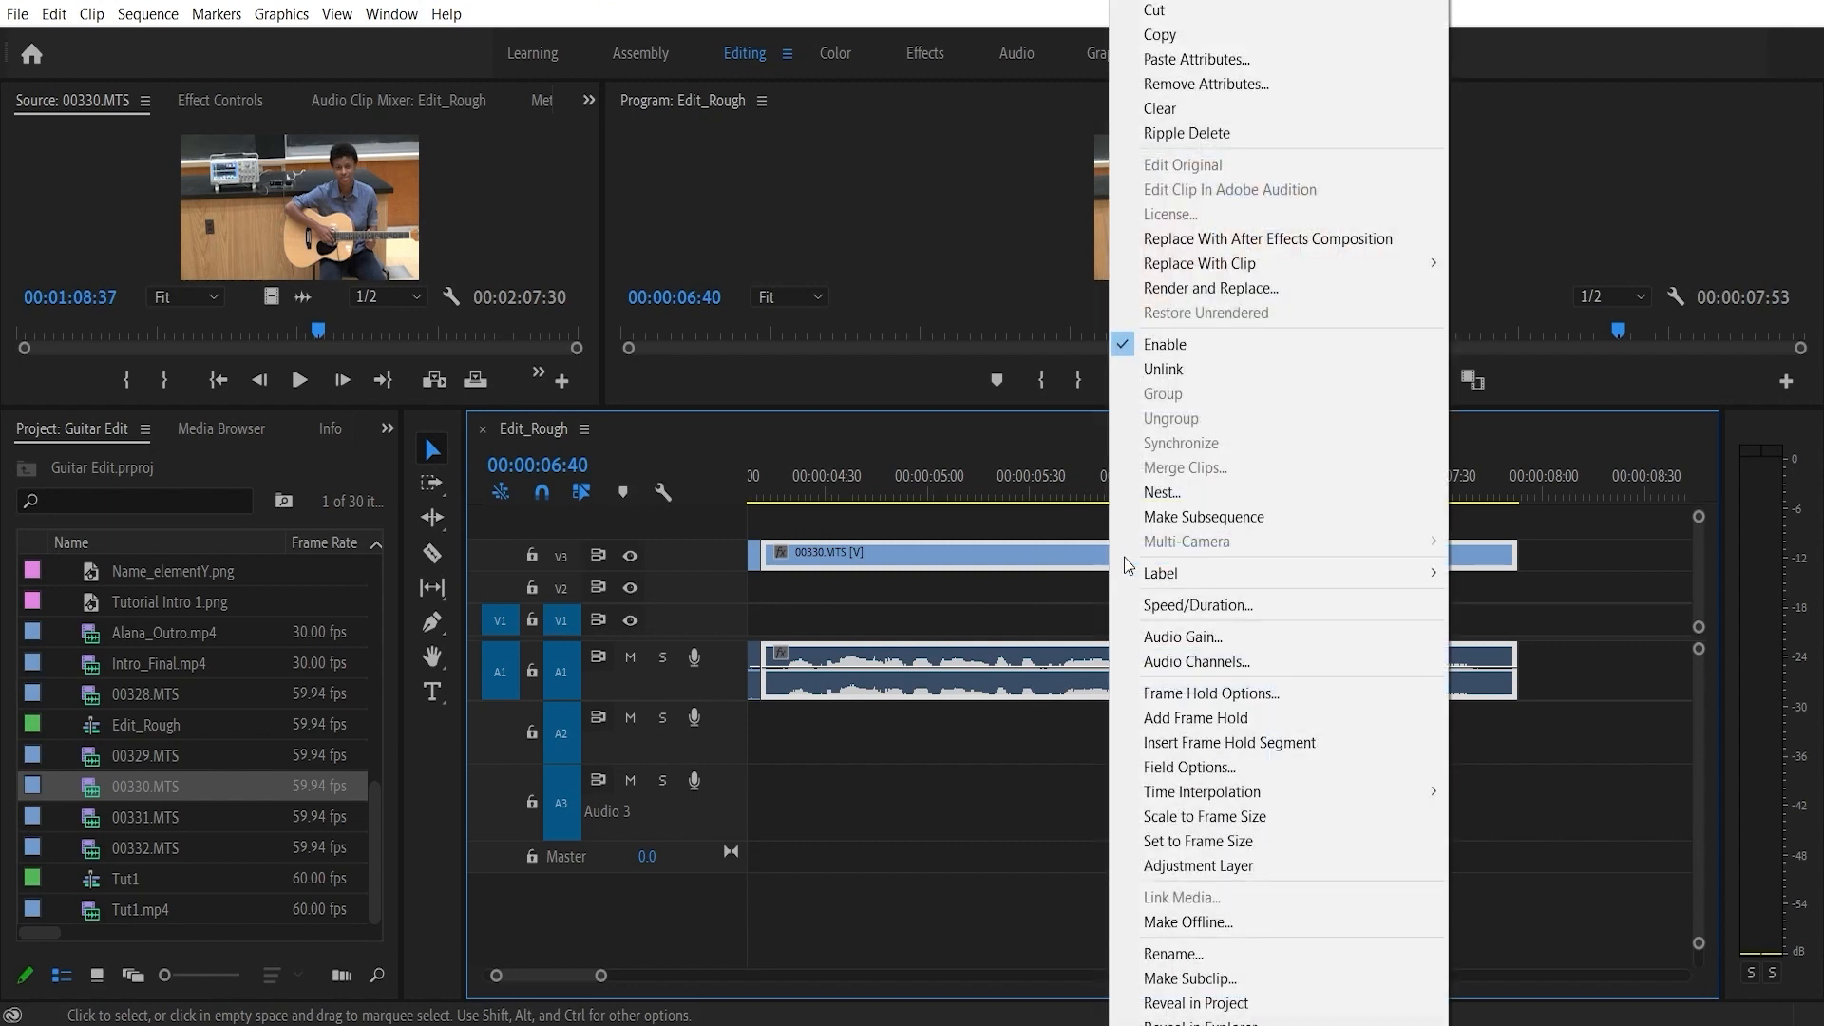
{"action": "left_click", "coordinate": [1201, 646]}
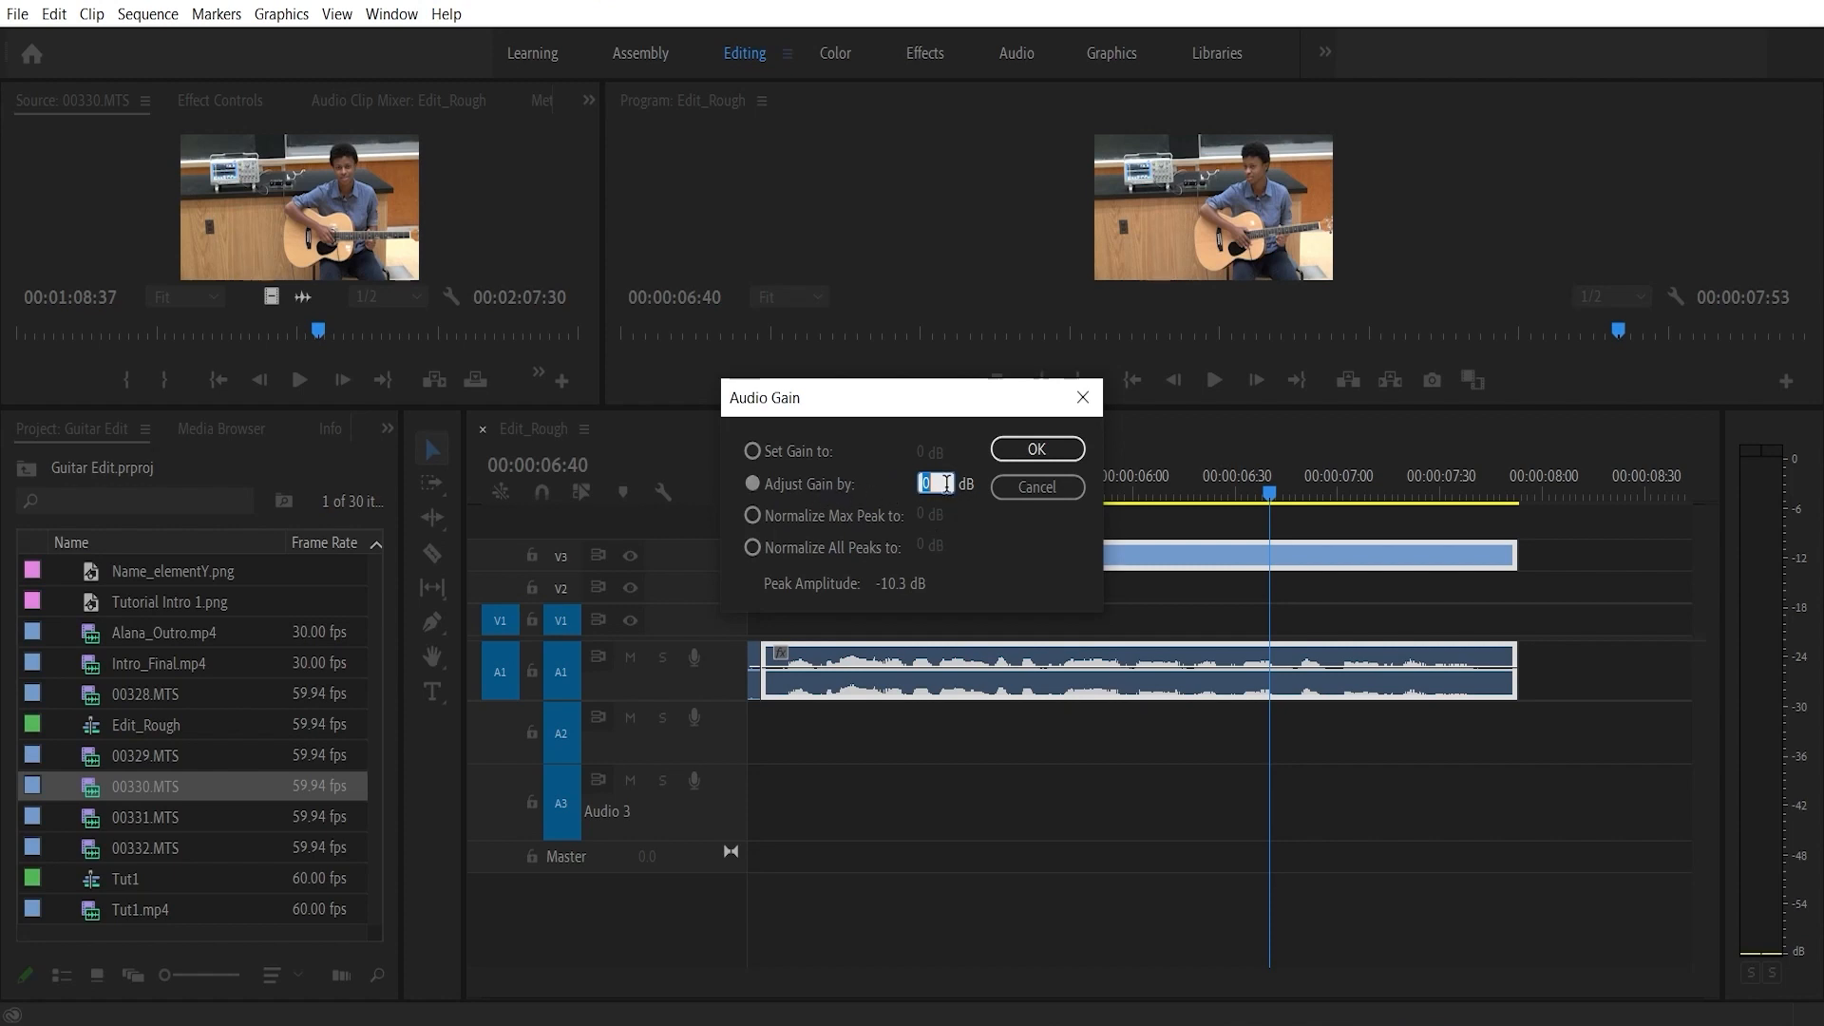
{"action": "type", "text": "+5"}
{"action": "left_click", "coordinate": [1034, 452]}
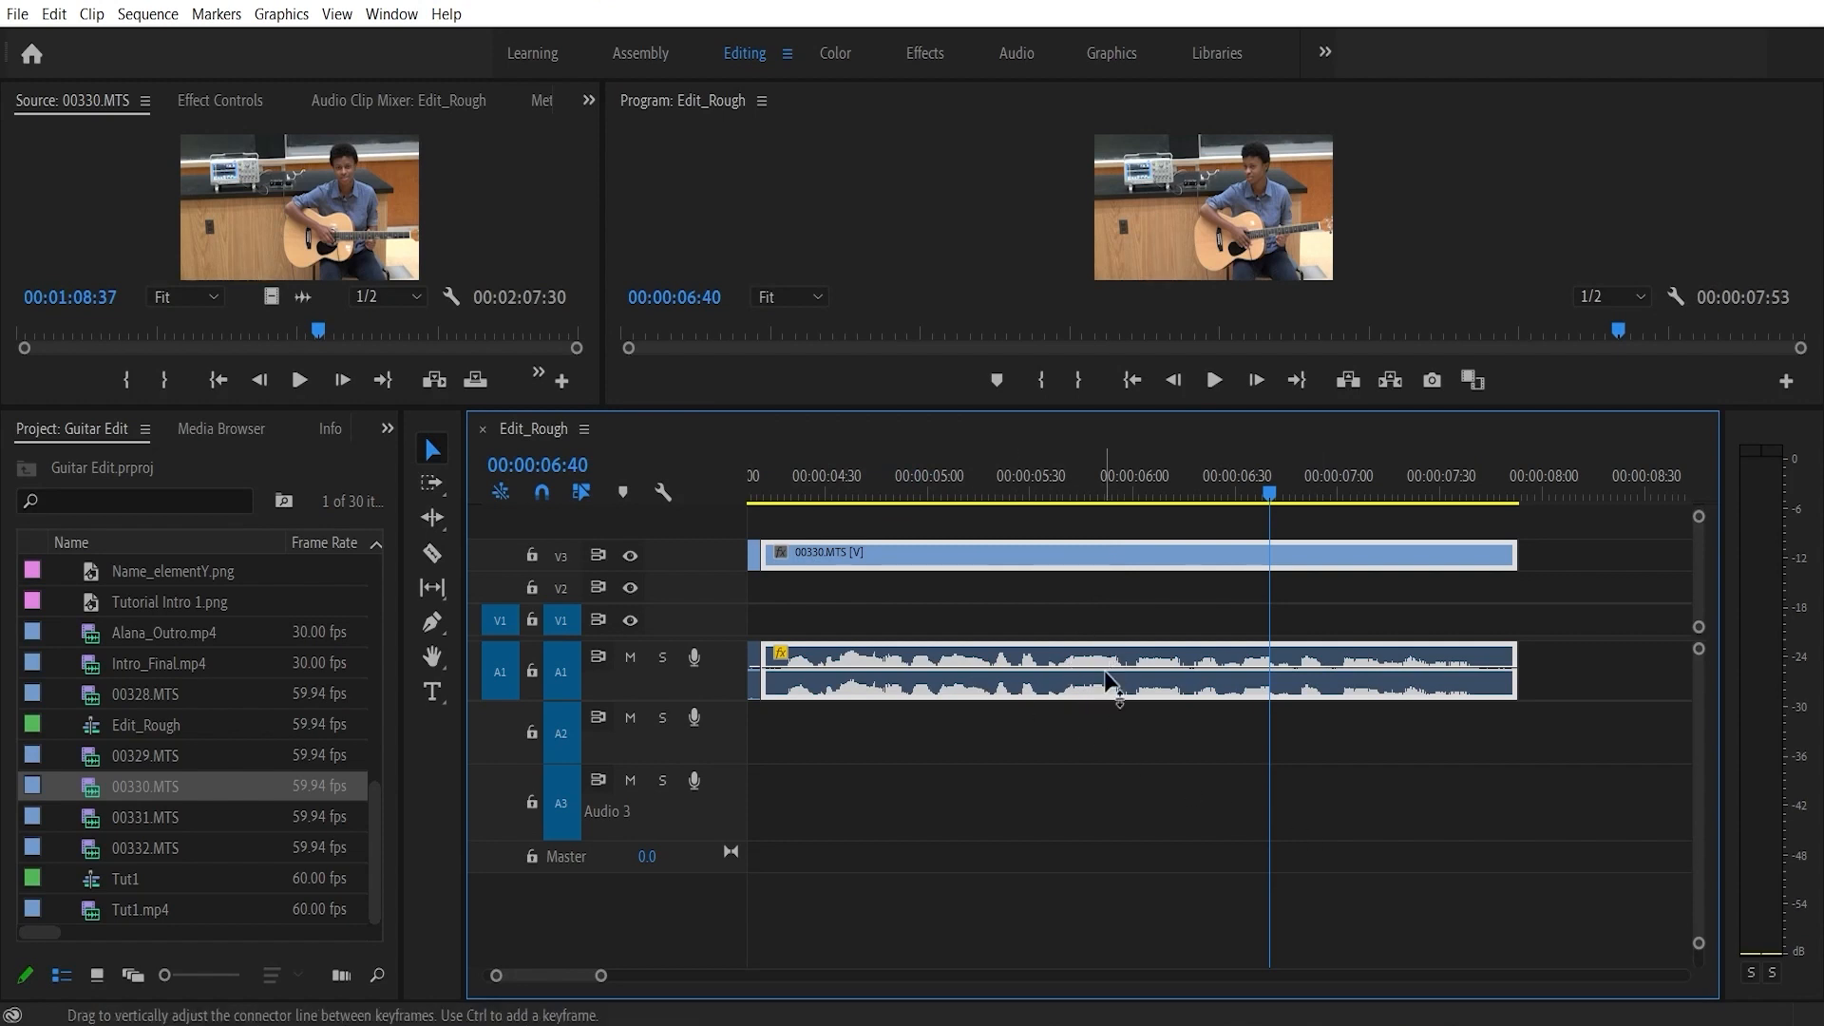
- Bring the playhead back to 00:00:03:04 and adjust the first 00330.MTS segment's audio gain by 5 dB
{"action": "left_click_drag", "start_coordinate": [600, 978], "coordinate": [654, 979]}
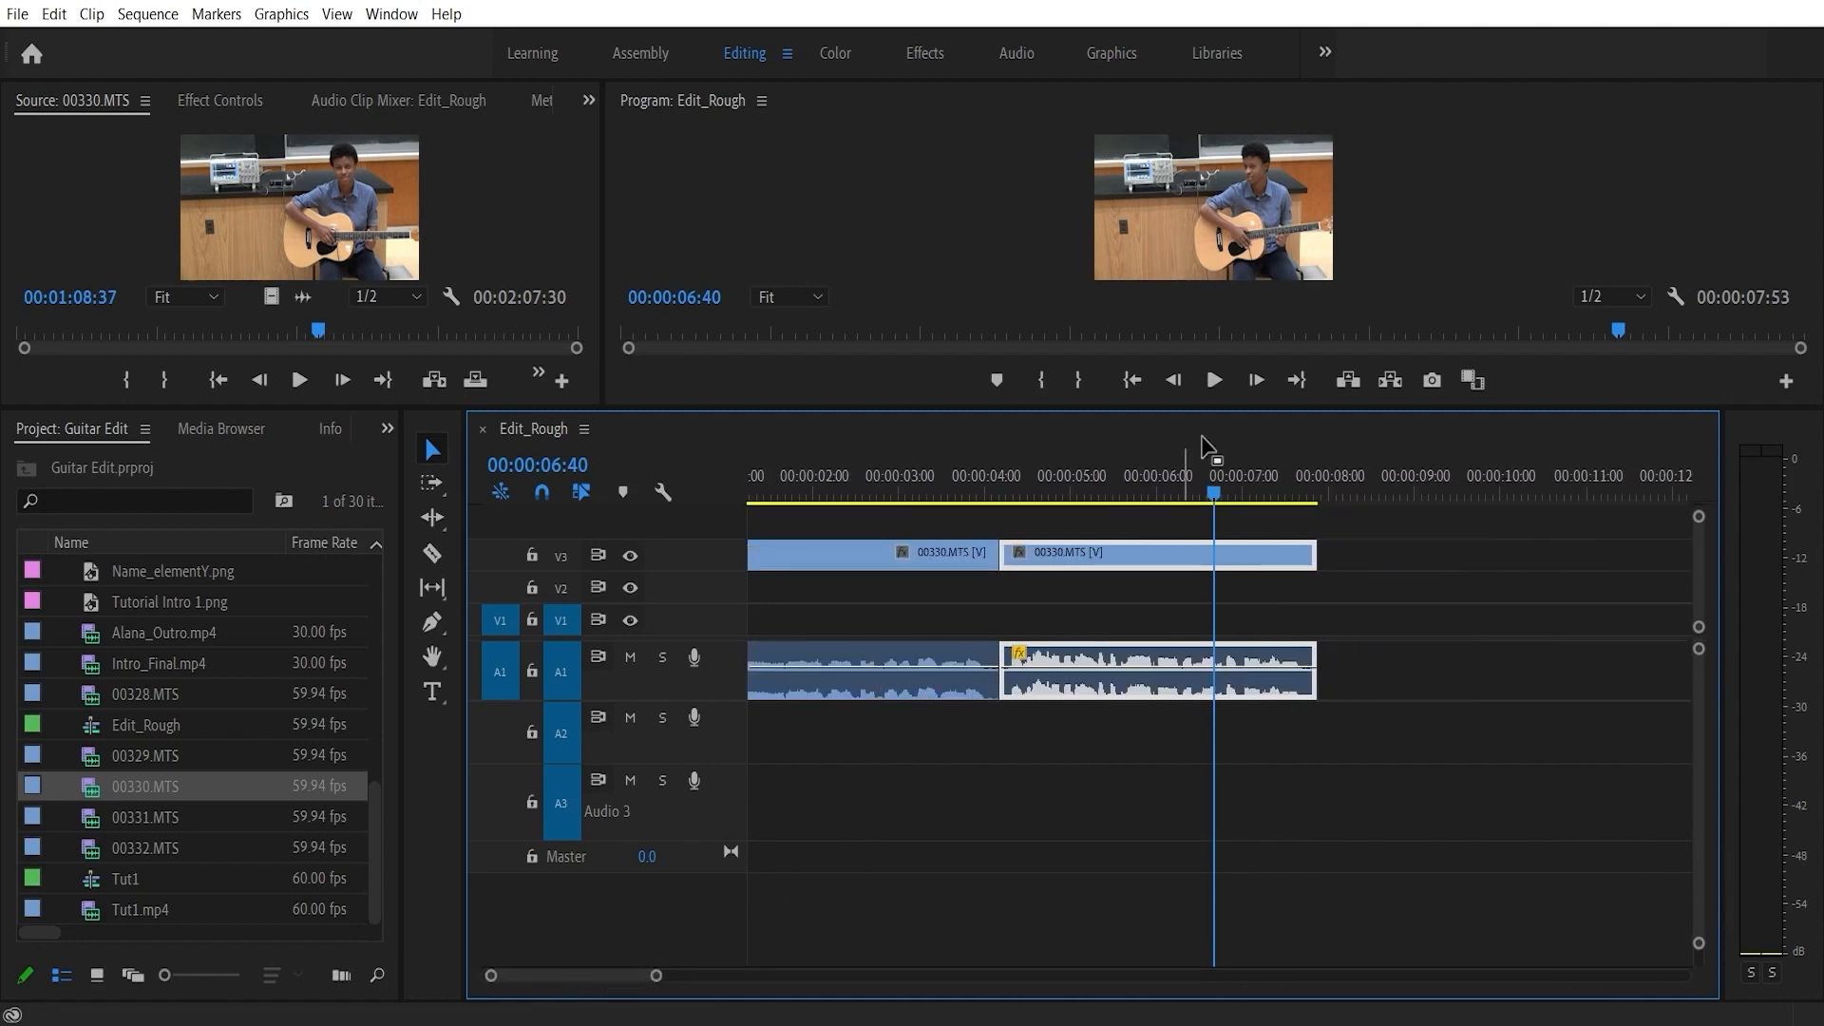
{"action": "left_click_drag", "start_coordinate": [1215, 501], "coordinate": [1129, 510]}
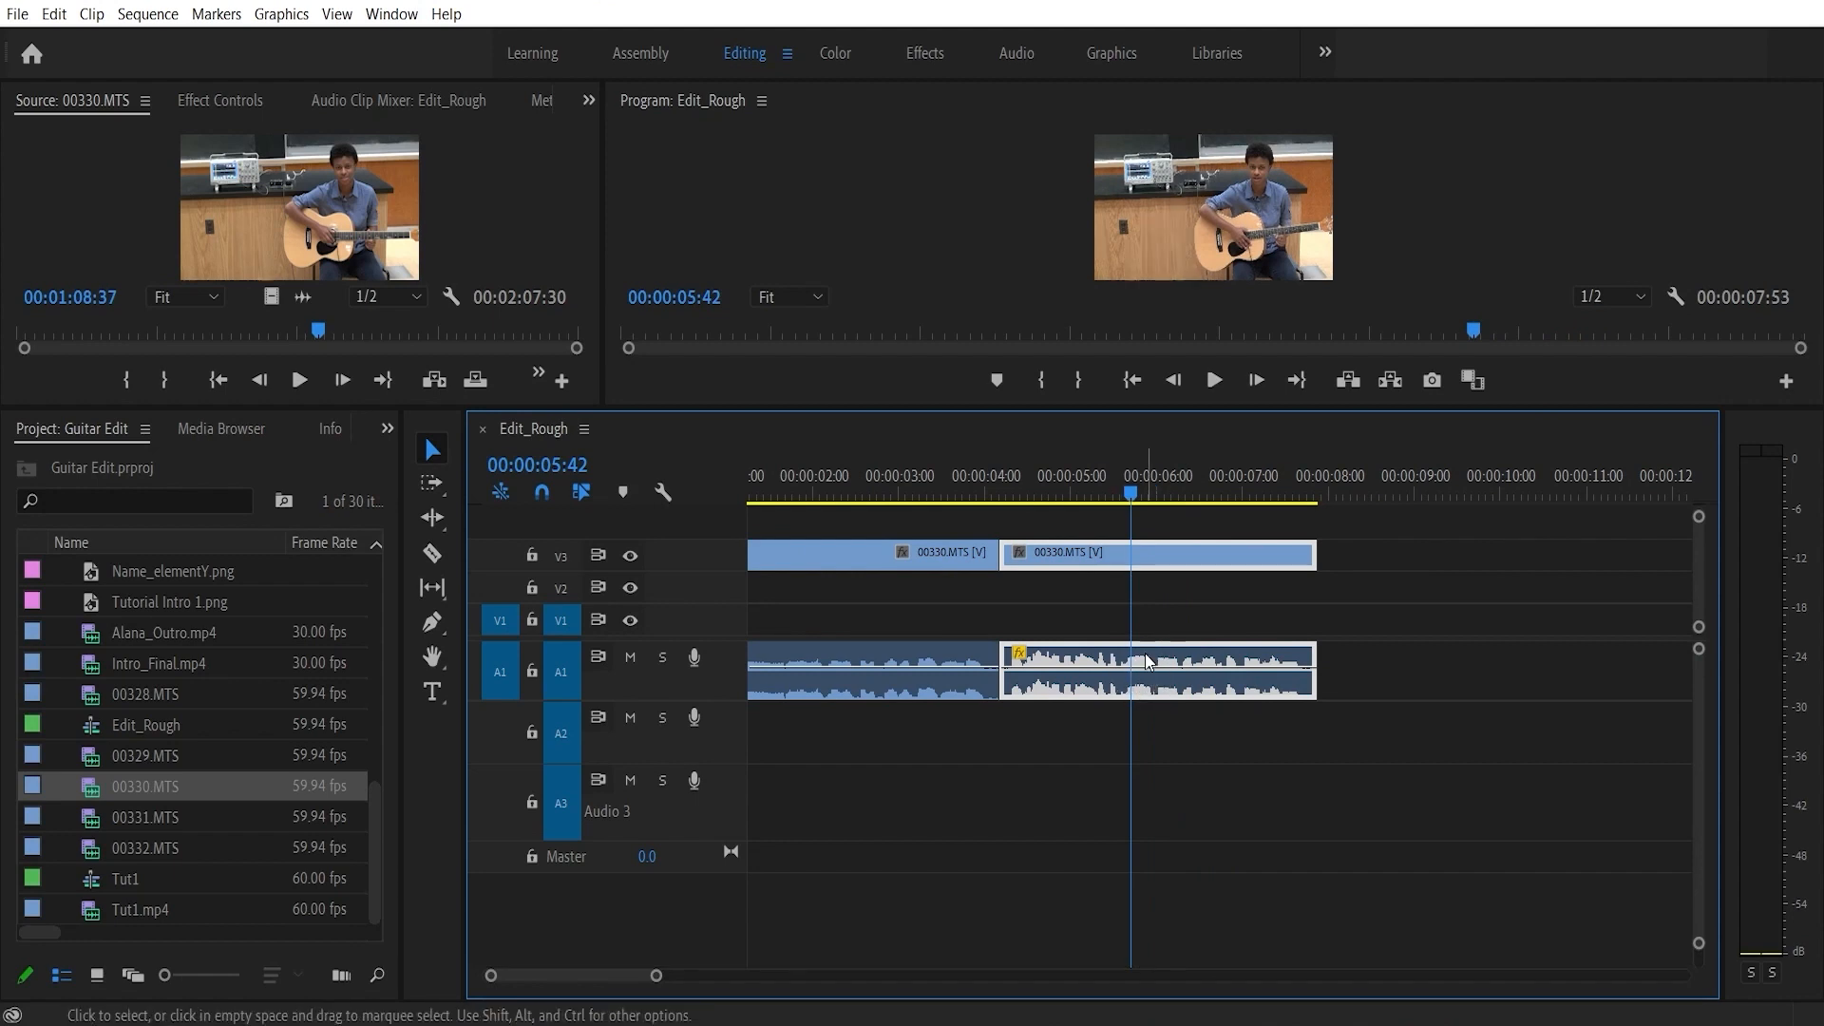
{"action": "left_click_drag", "start_coordinate": [1114, 500], "coordinate": [903, 502]}
{"action": "left_click", "coordinate": [912, 657]}
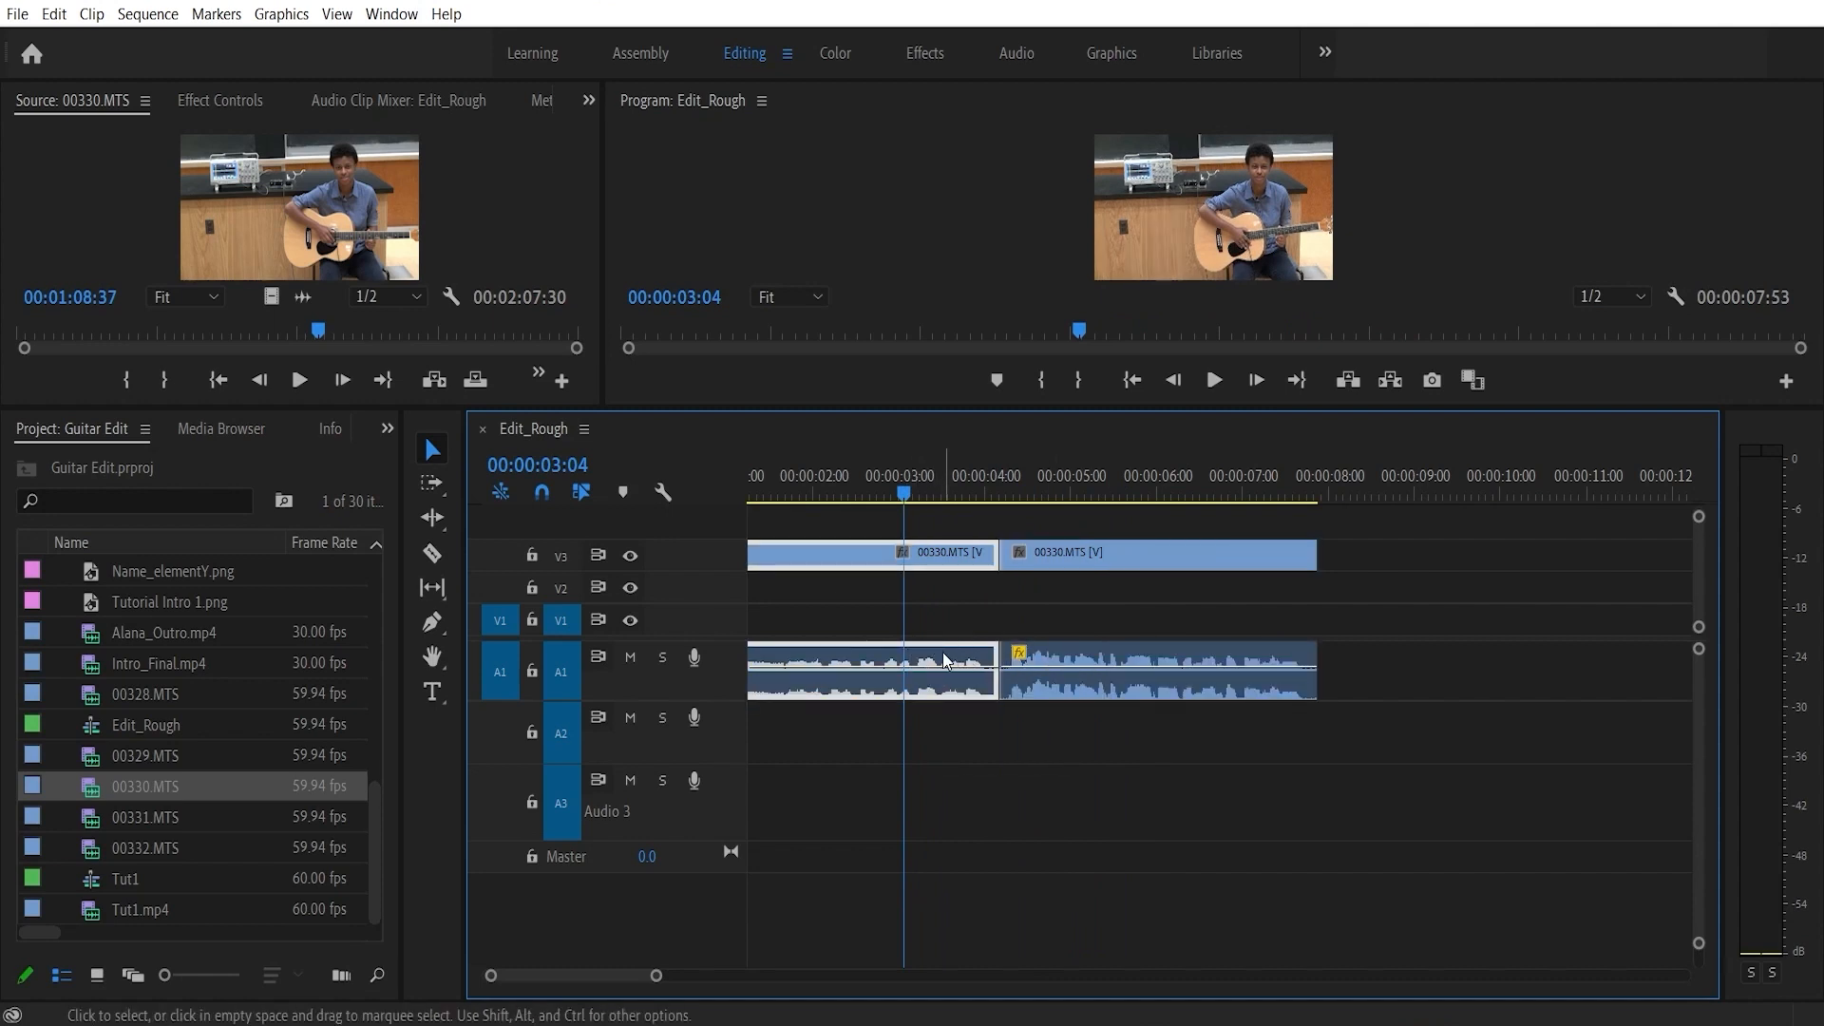
{"action": "right_click", "coordinate": [945, 661]}
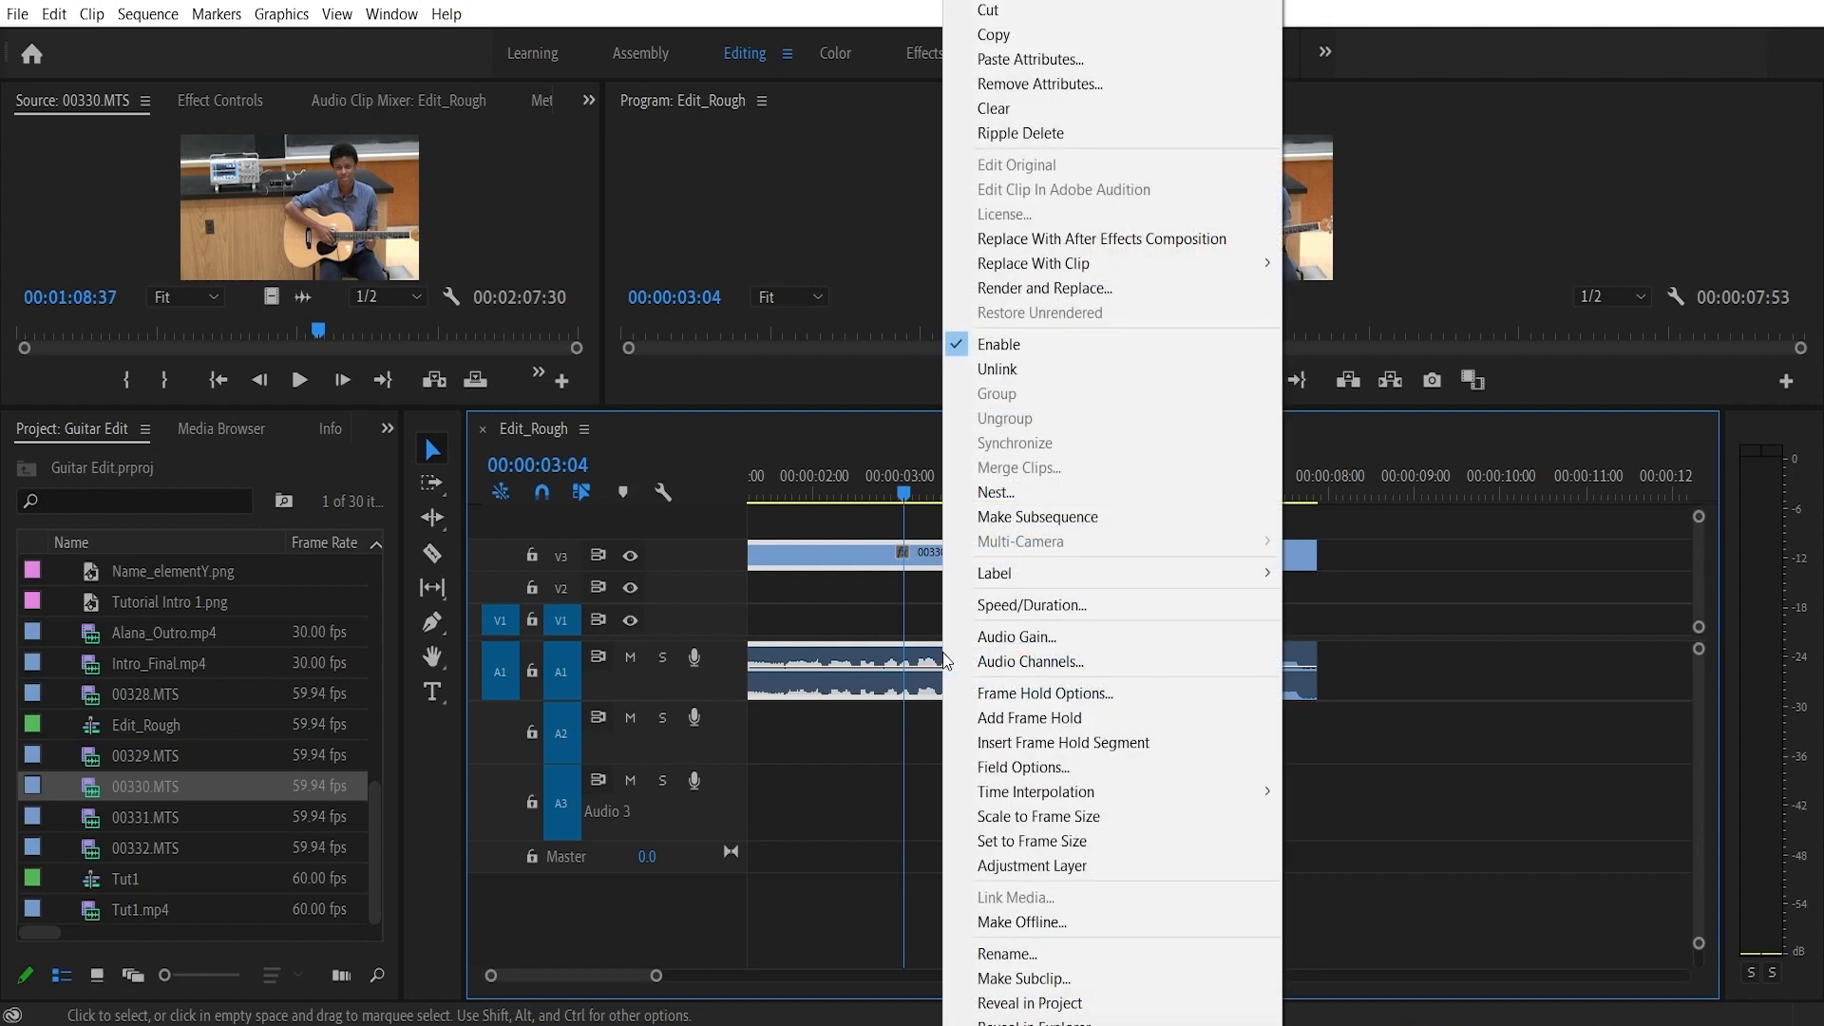
{"action": "left_click", "coordinate": [1067, 635]}
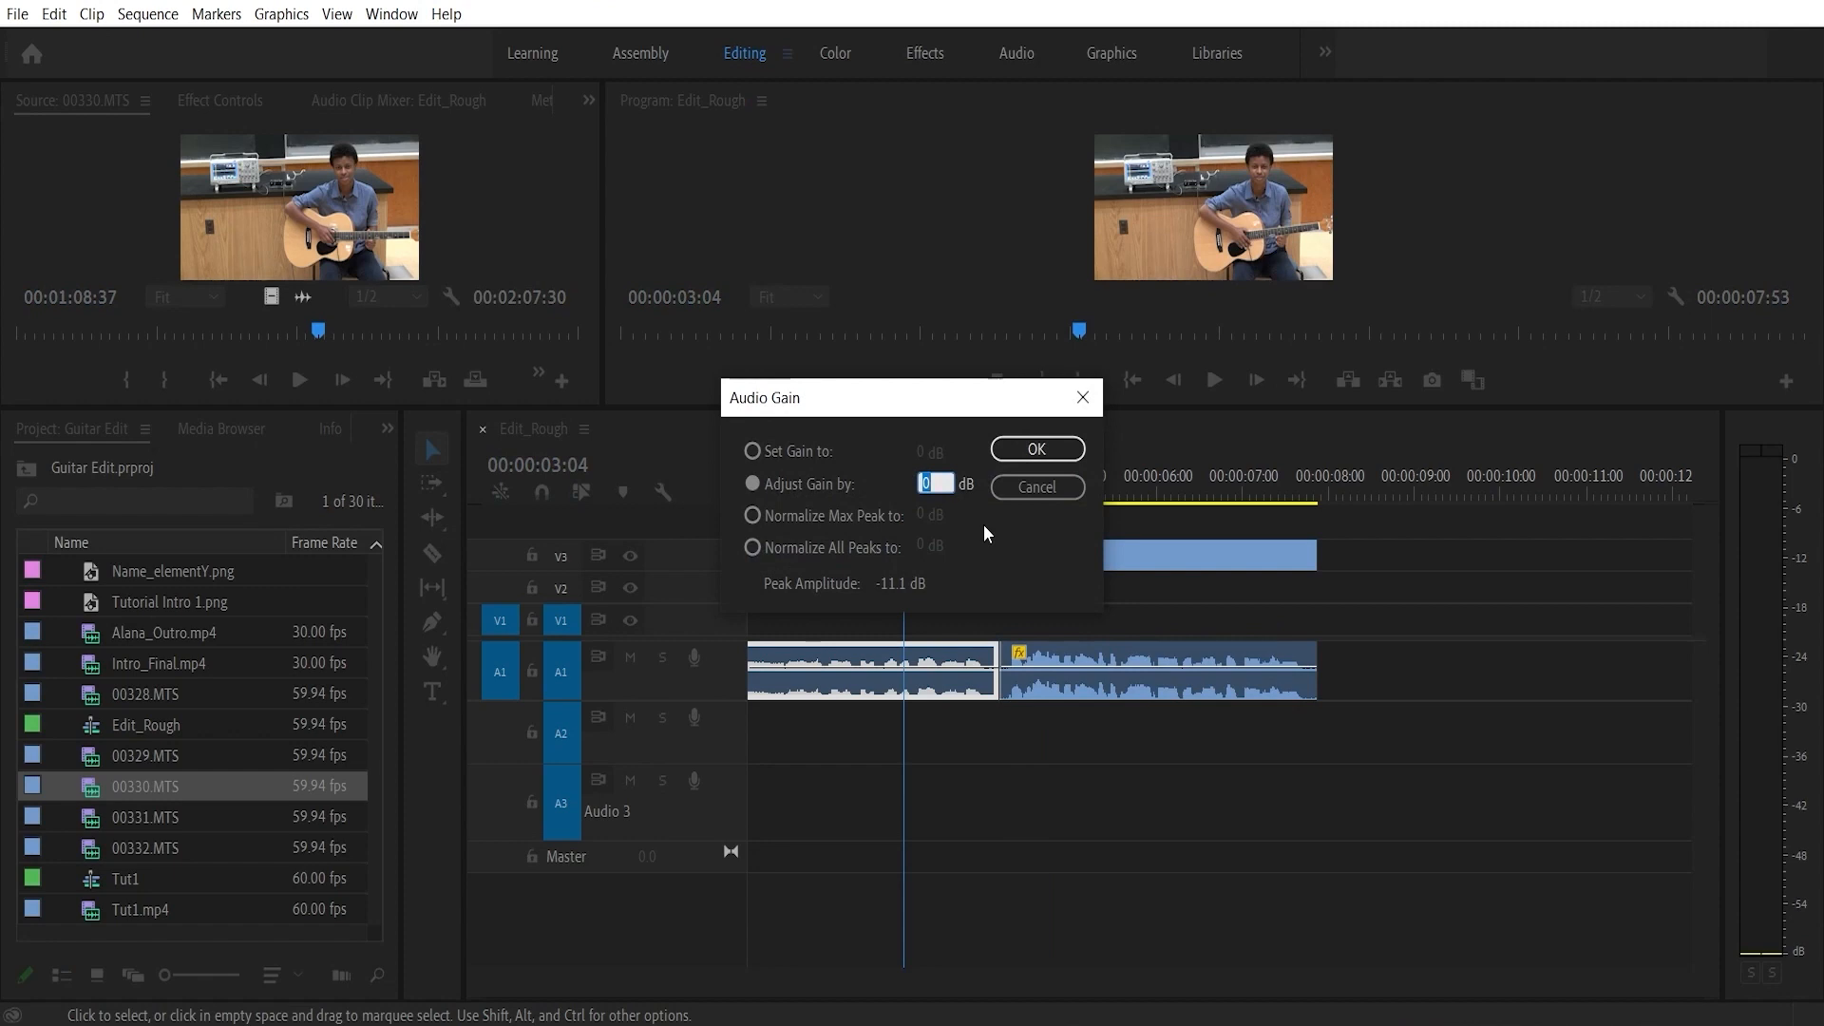
{"action": "type", "text": "5"}
{"action": "left_click", "coordinate": [1020, 453]}
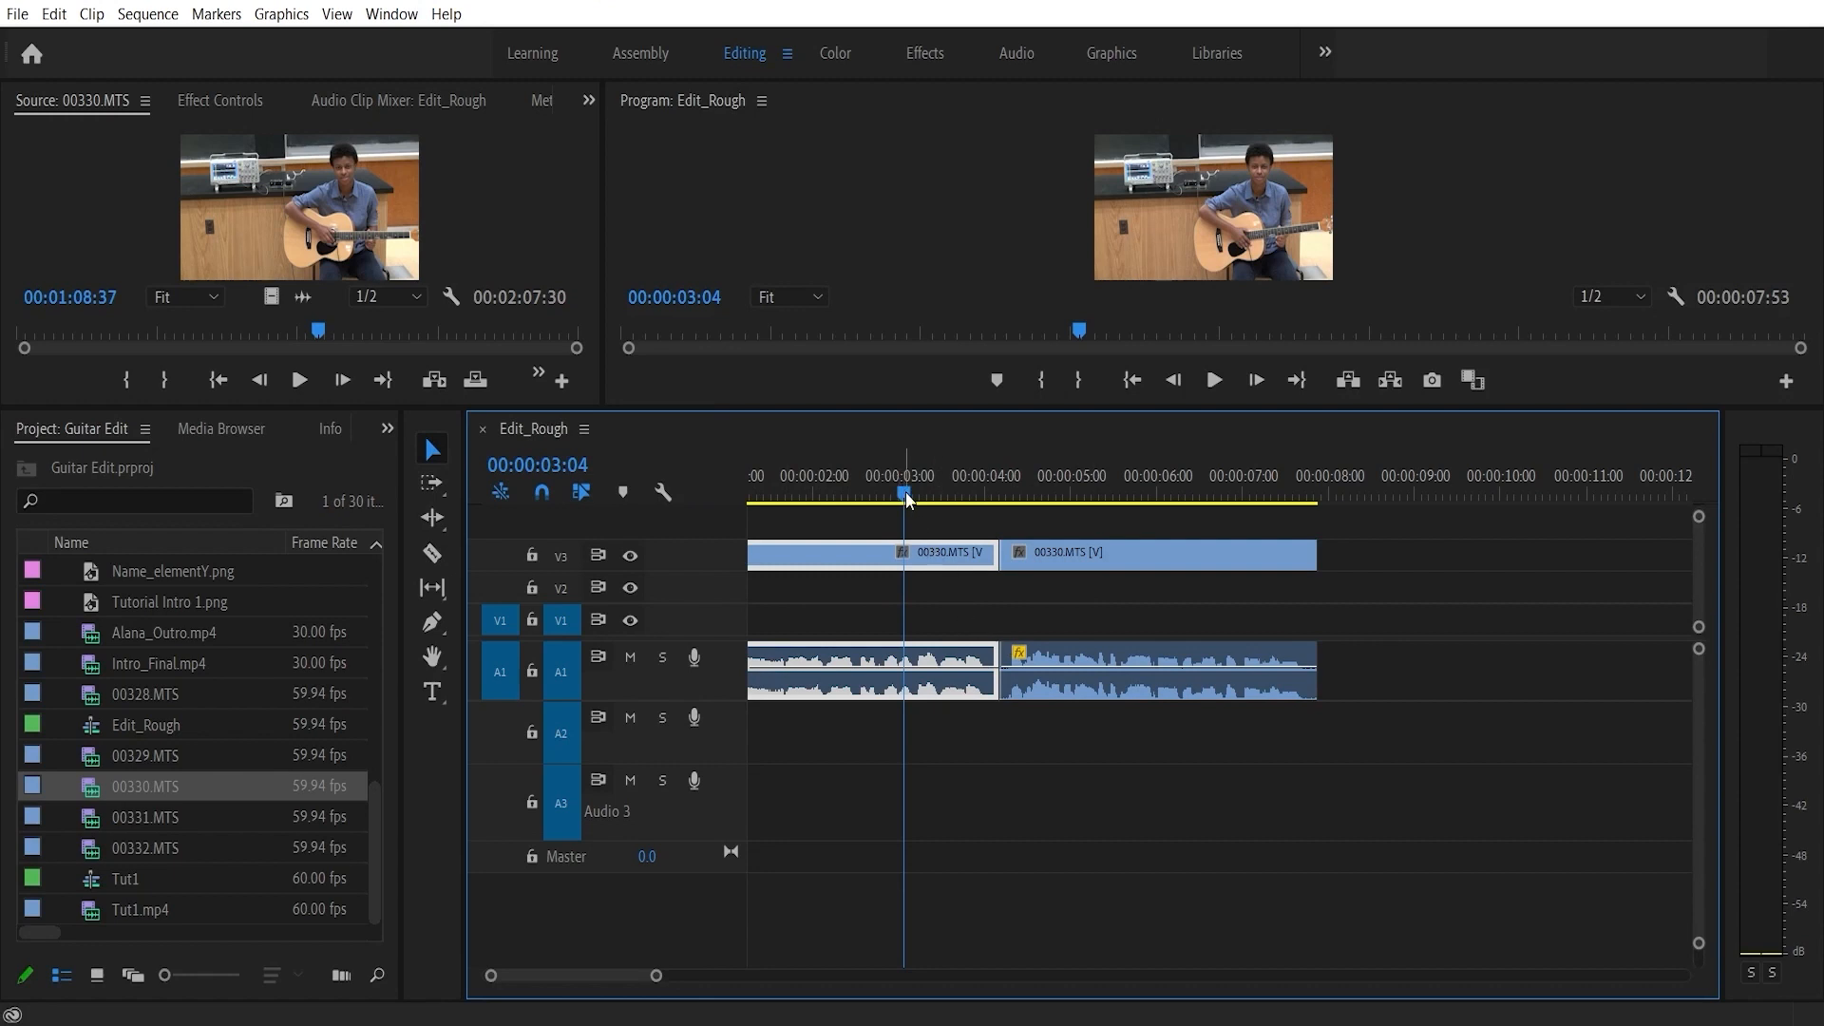
- Place the playhead at 00:00:03:11 and add a volume Level keyframe to the first segment's audio there
{"action": "left_click_drag", "start_coordinate": [907, 501], "coordinate": [950, 498]}
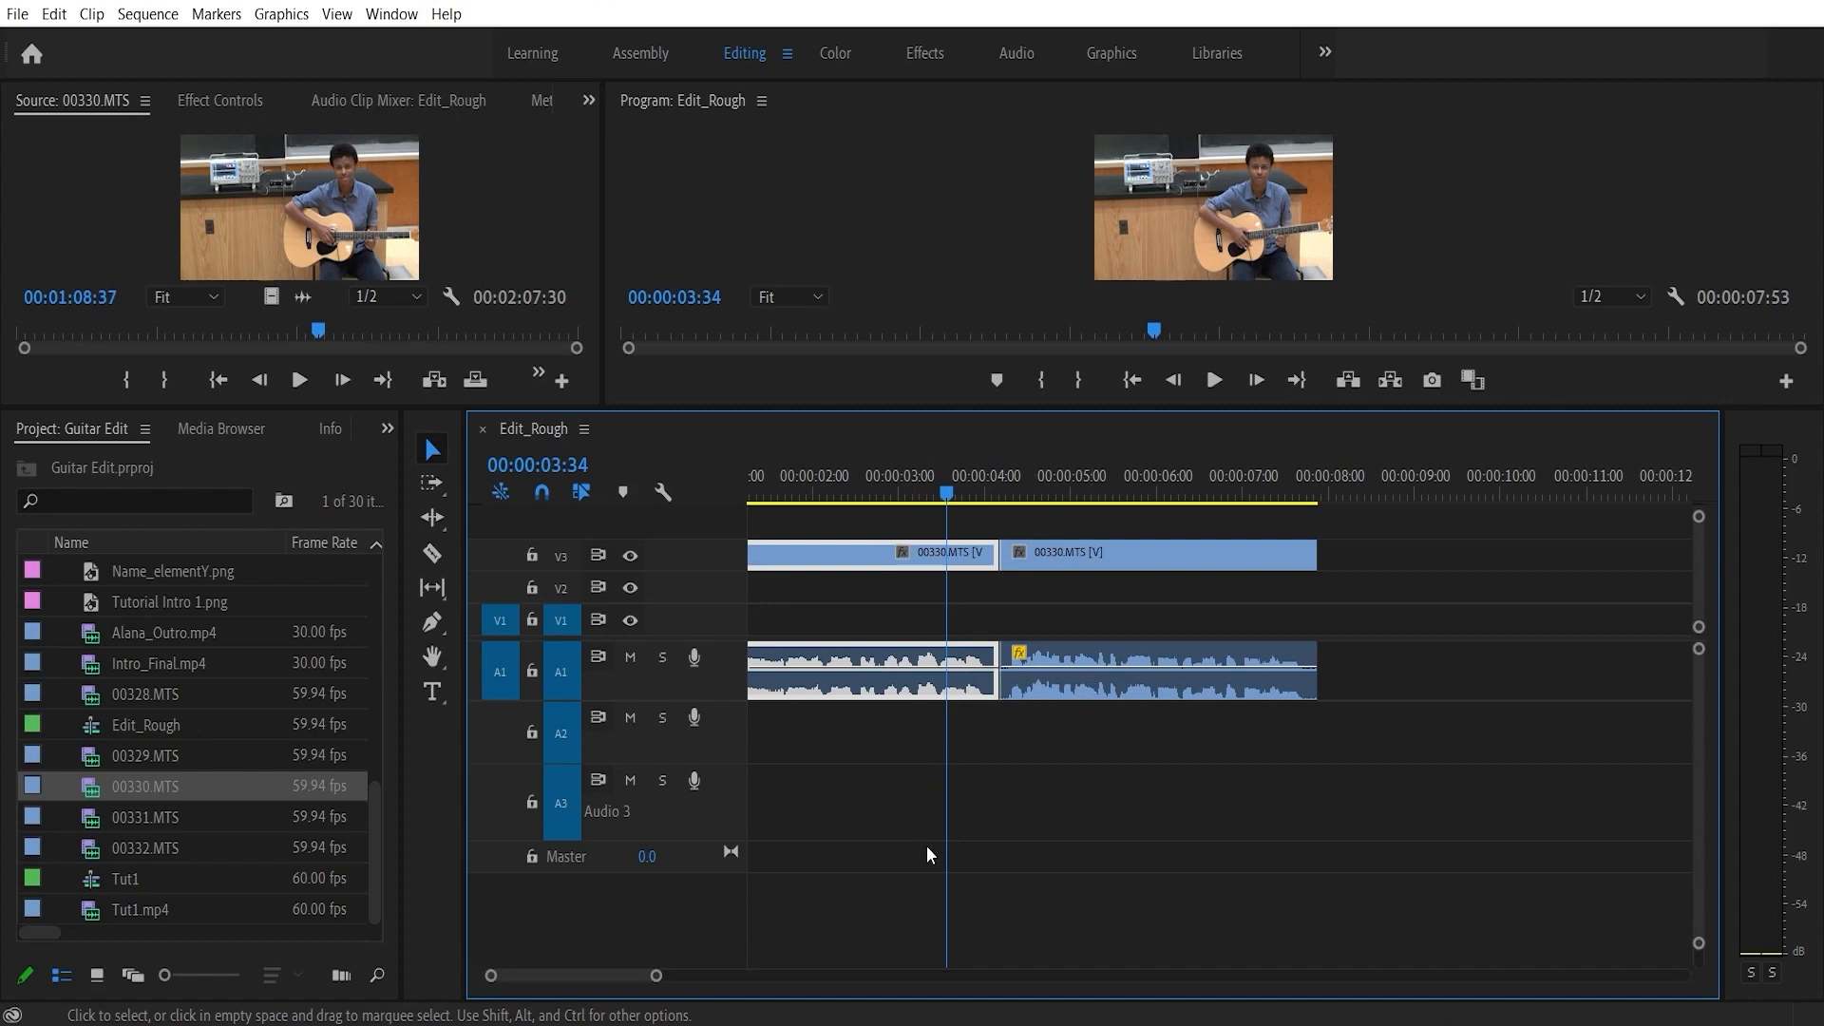
{"action": "left_click_drag", "start_coordinate": [947, 484], "coordinate": [915, 486]}
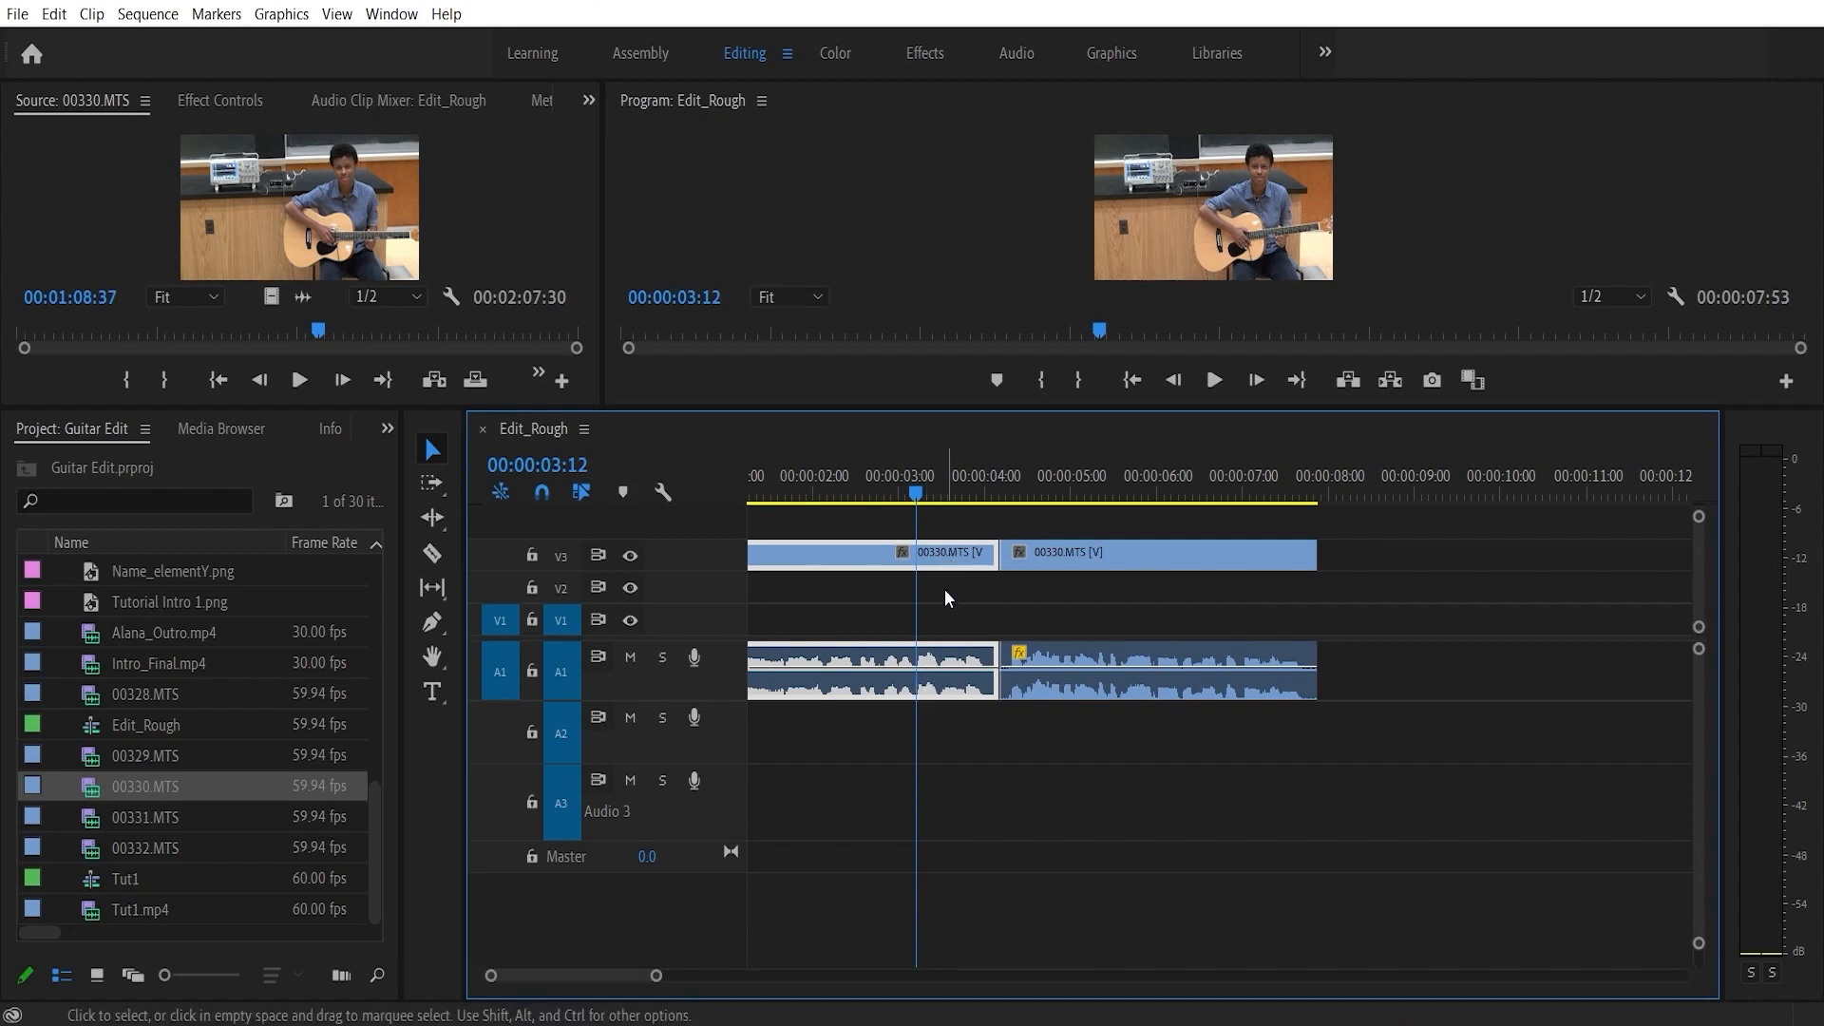
{"action": "left_click_drag", "start_coordinate": [916, 492], "coordinate": [916, 493]}
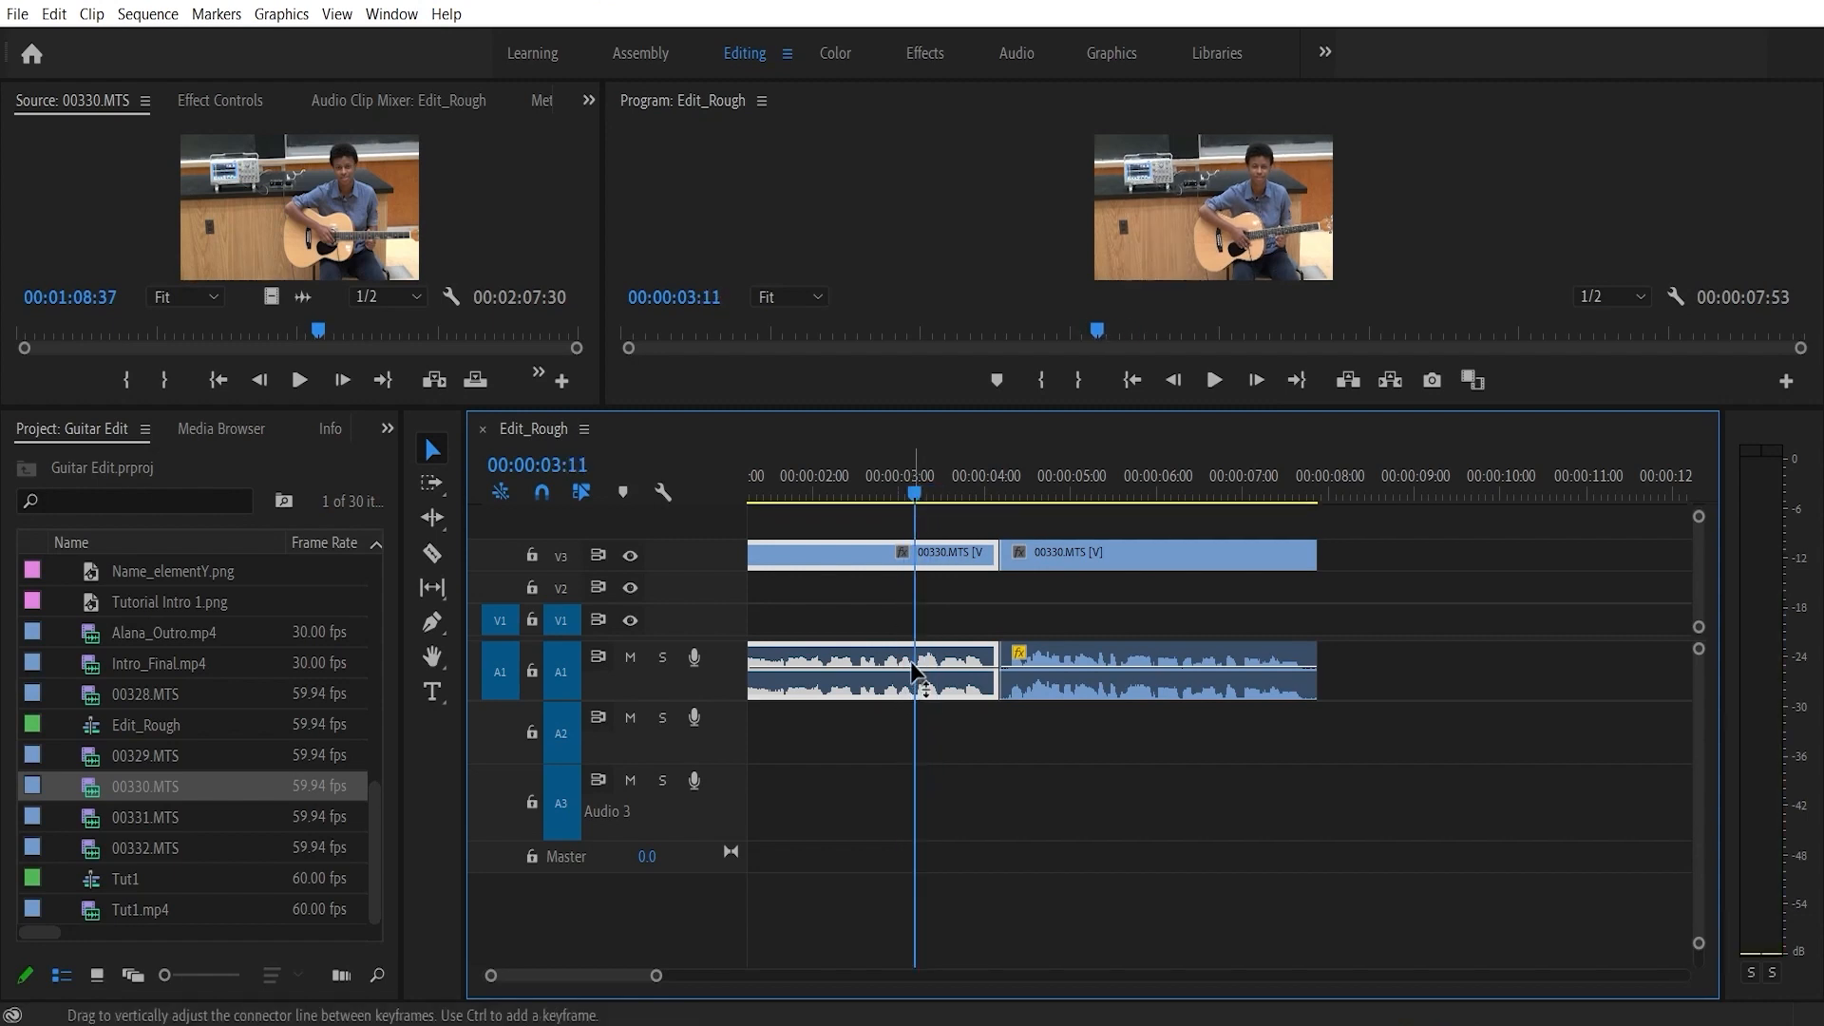
{"action": "left_click", "coordinate": [218, 102]}
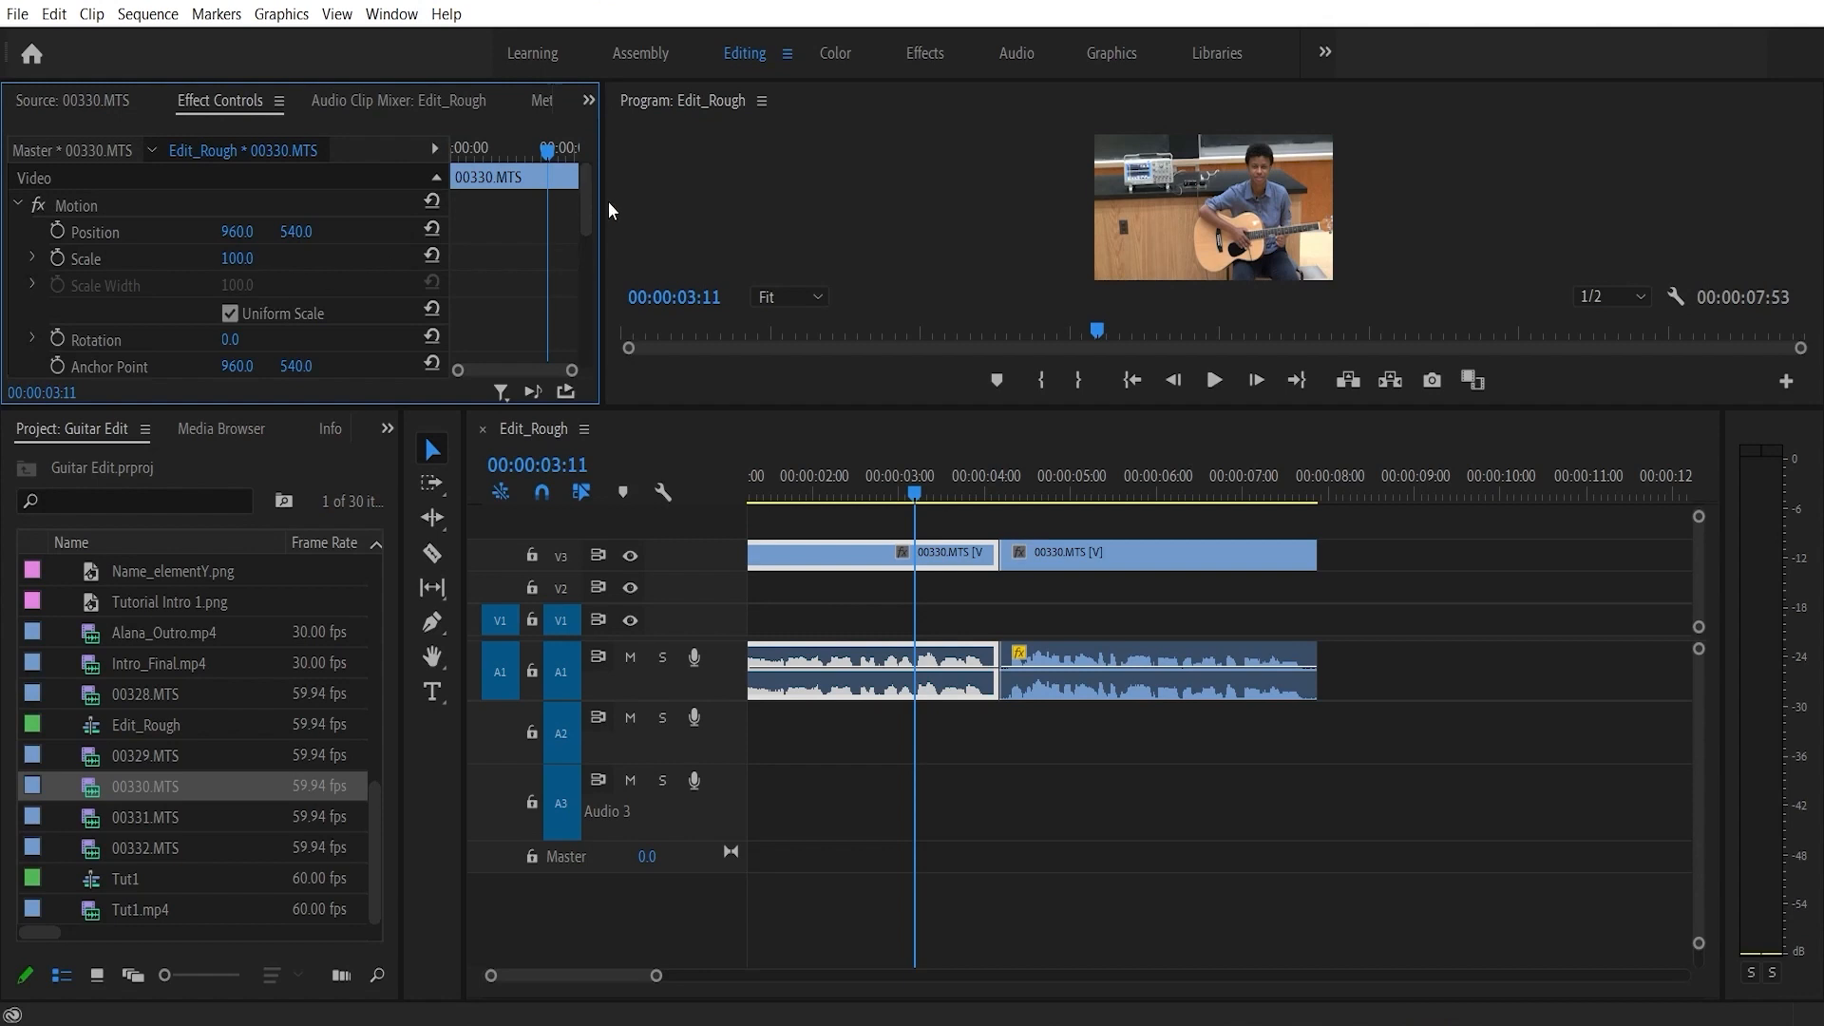
{"action": "left_click_drag", "start_coordinate": [584, 185], "coordinate": [585, 317]}
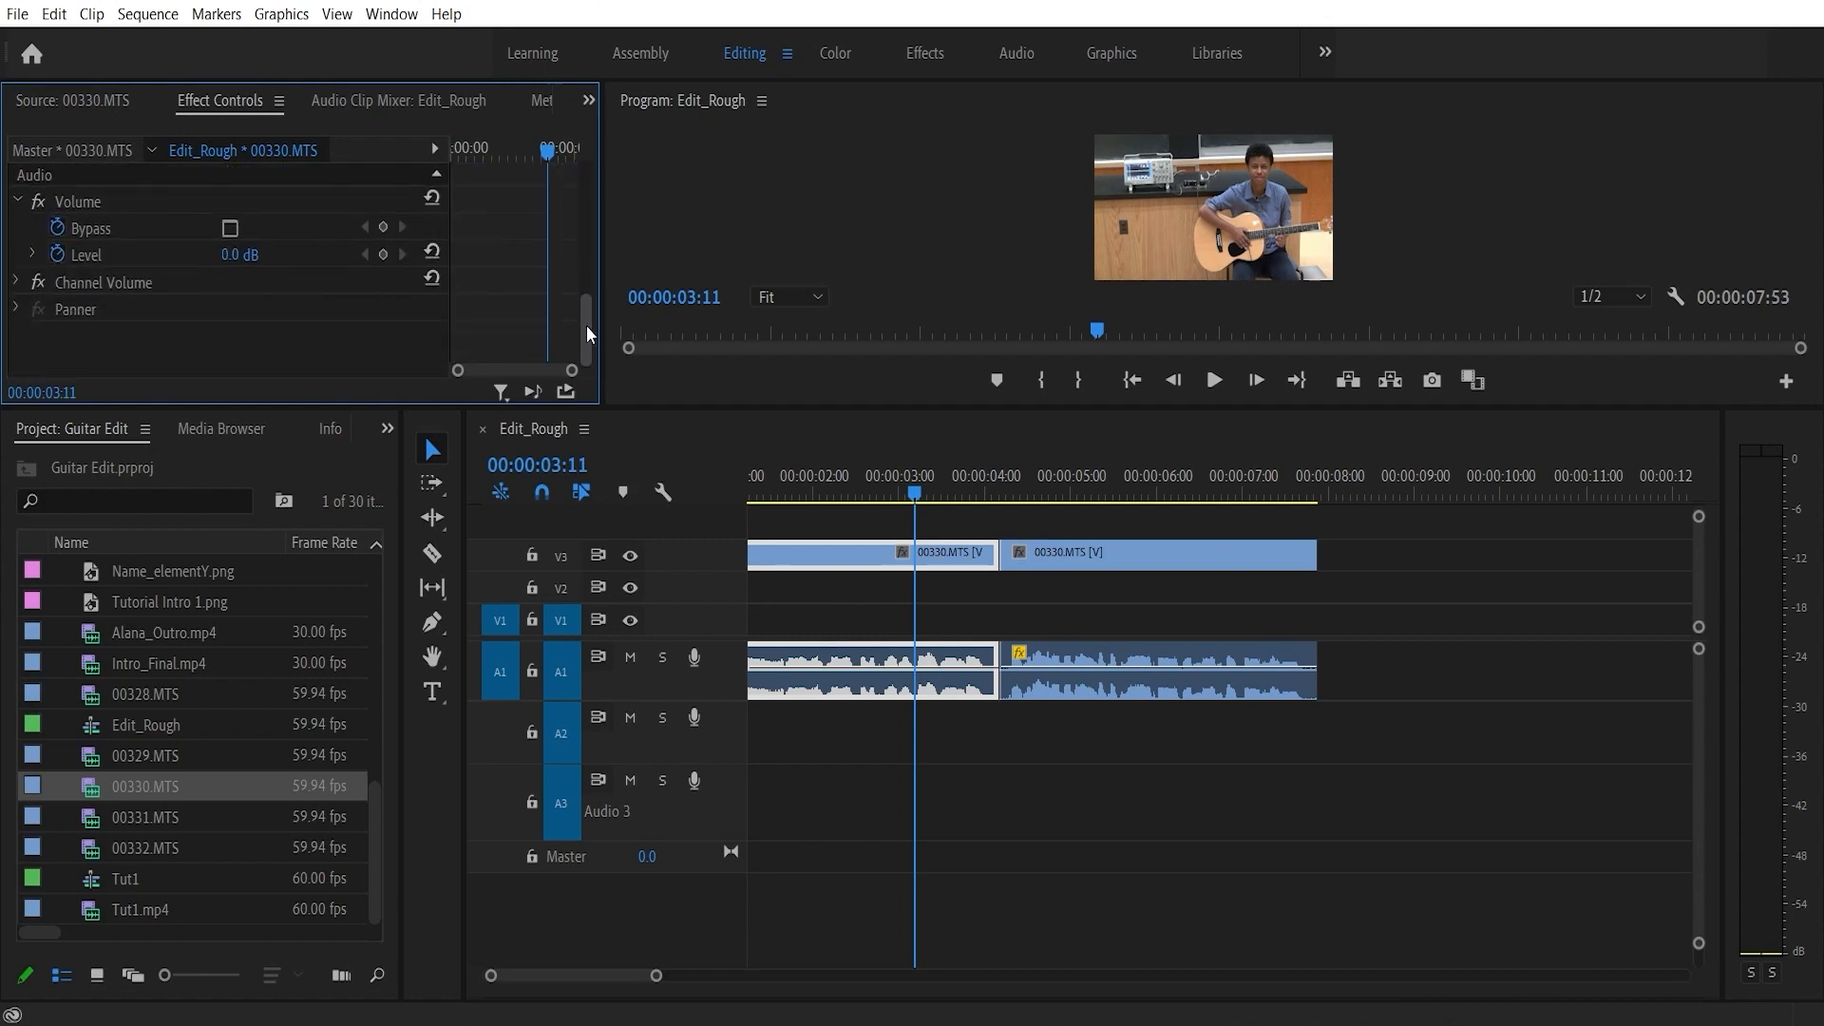
{"action": "left_click", "coordinate": [382, 252]}
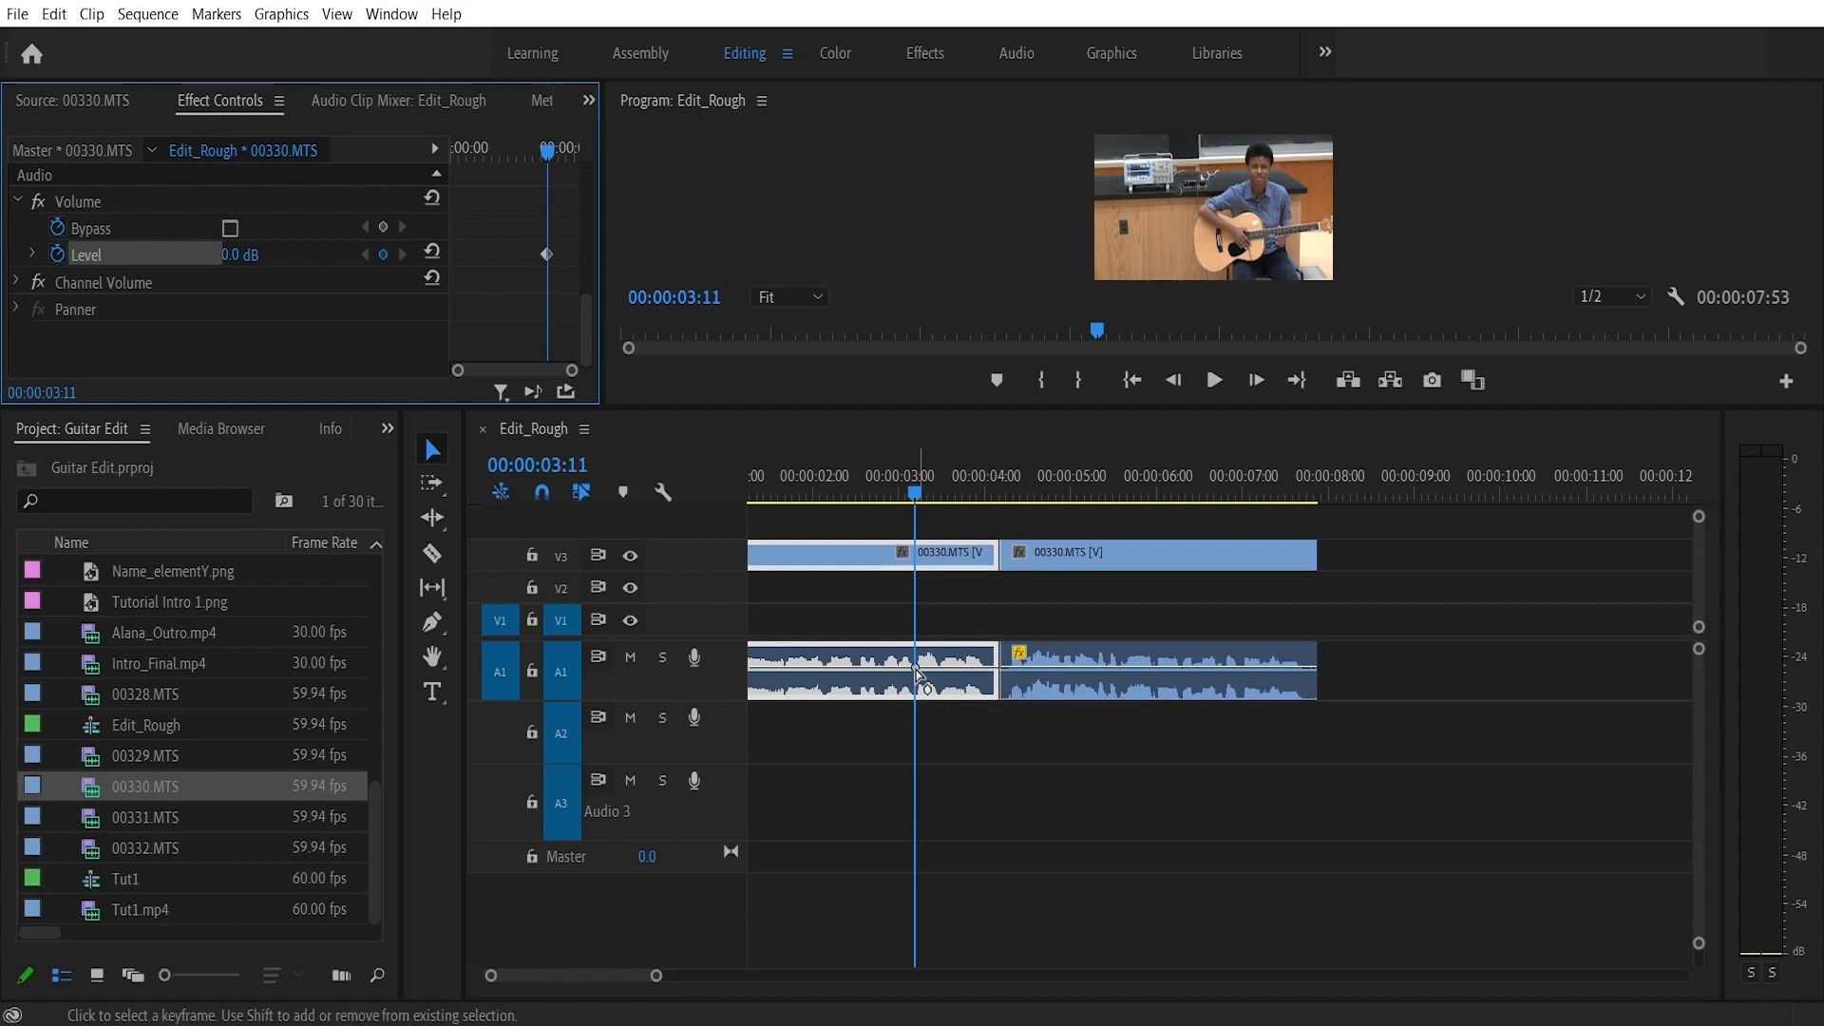
{"action": "mouse_move", "coordinate": [918, 672]}
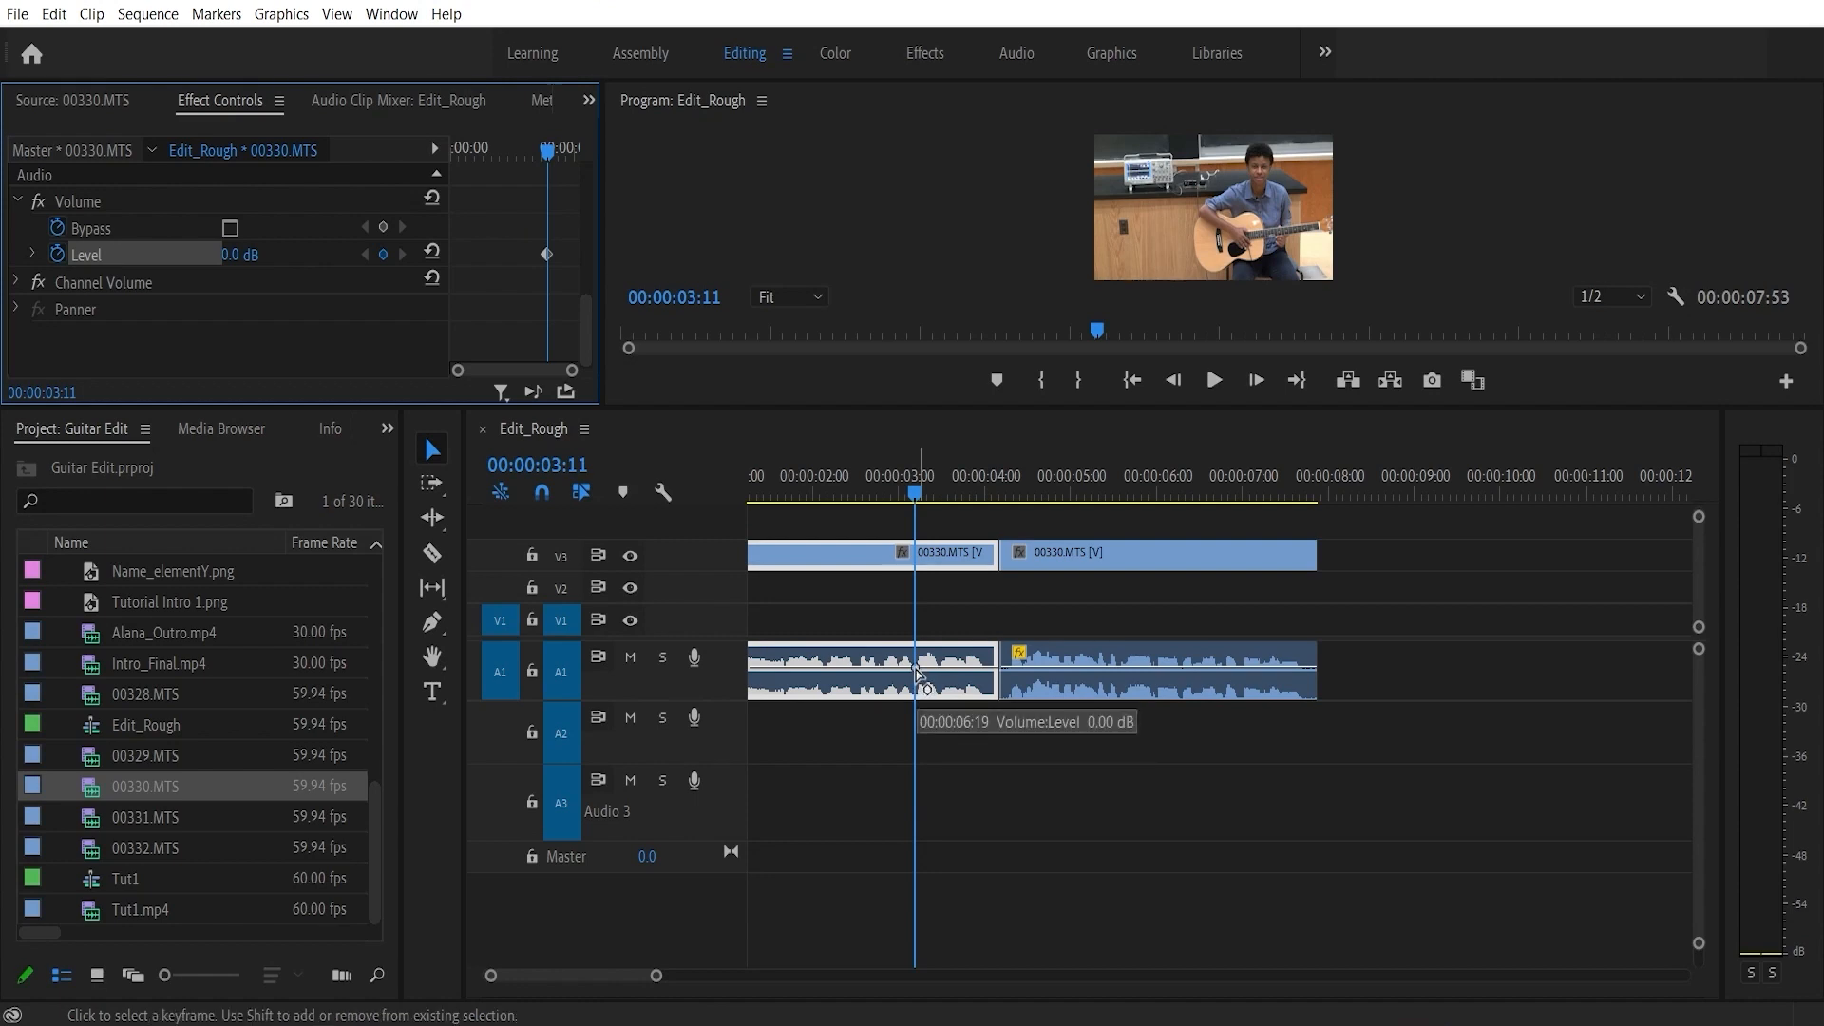
- Add a second volume Level keyframe to the first segment's audio at 00:00:03:27
{"action": "left_click_drag", "start_coordinate": [915, 498], "coordinate": [937, 498]}
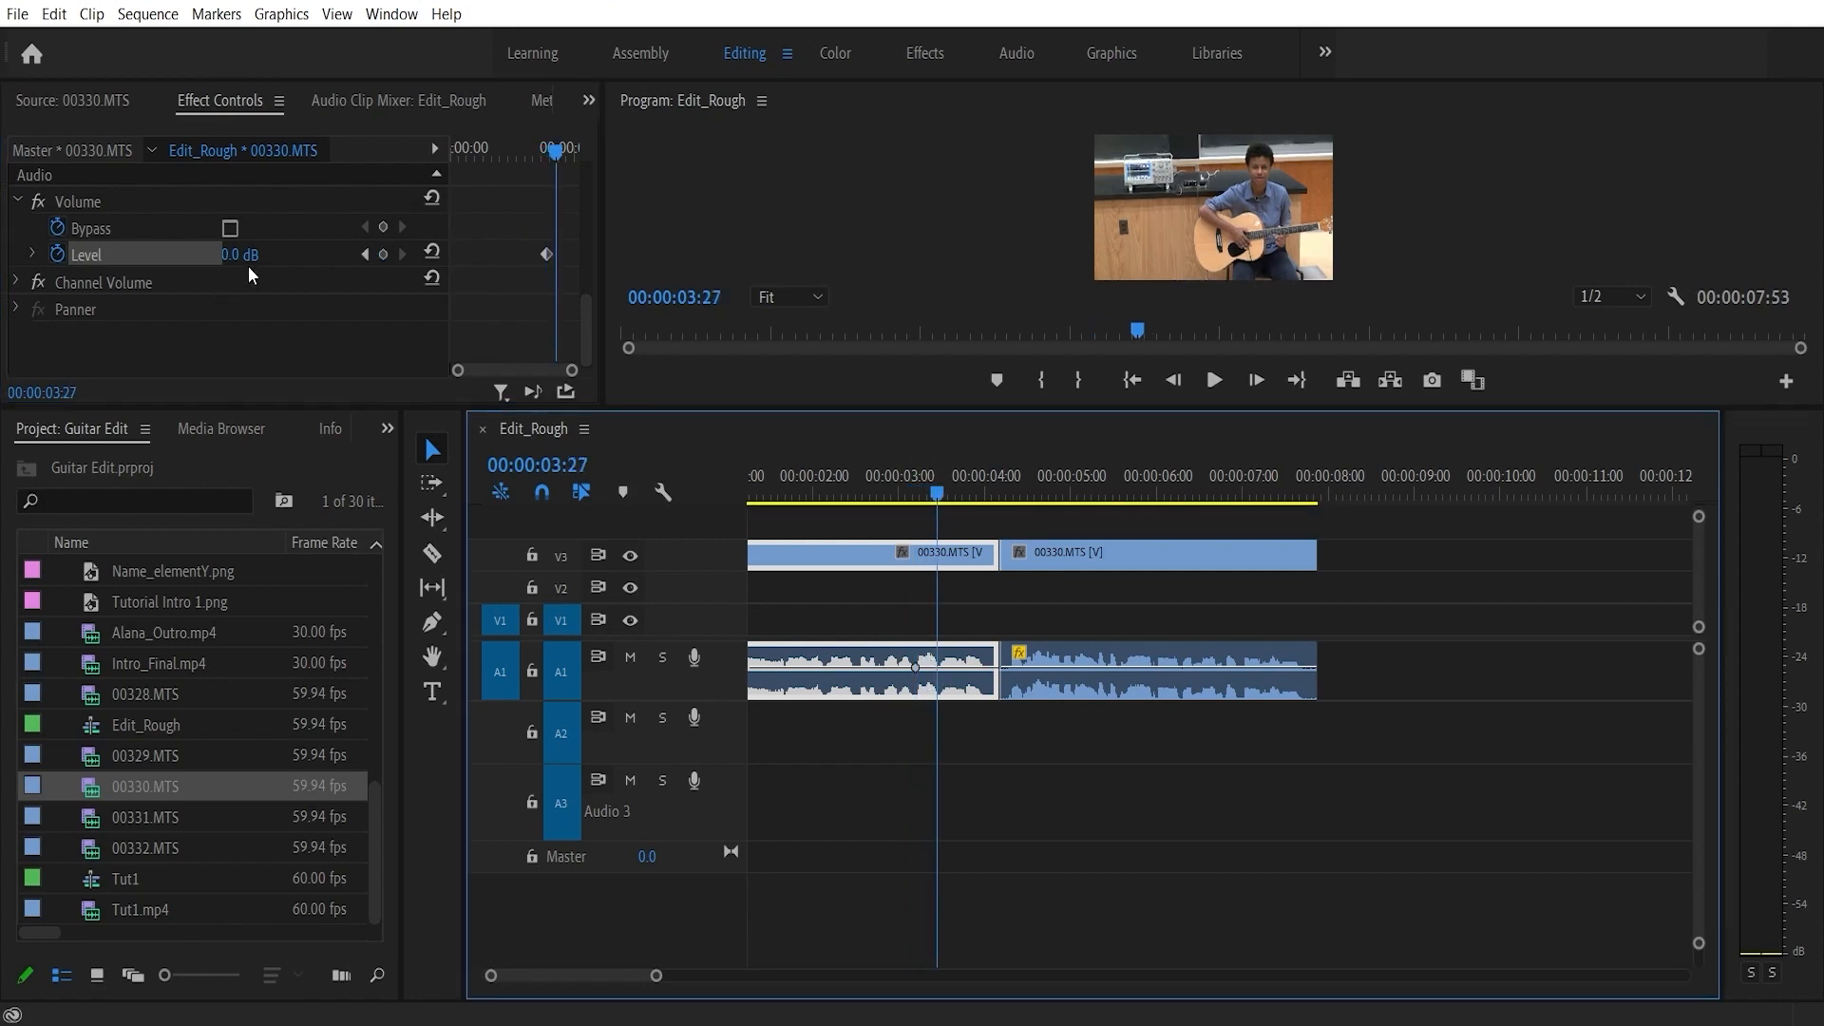
{"action": "left_click", "coordinate": [384, 255]}
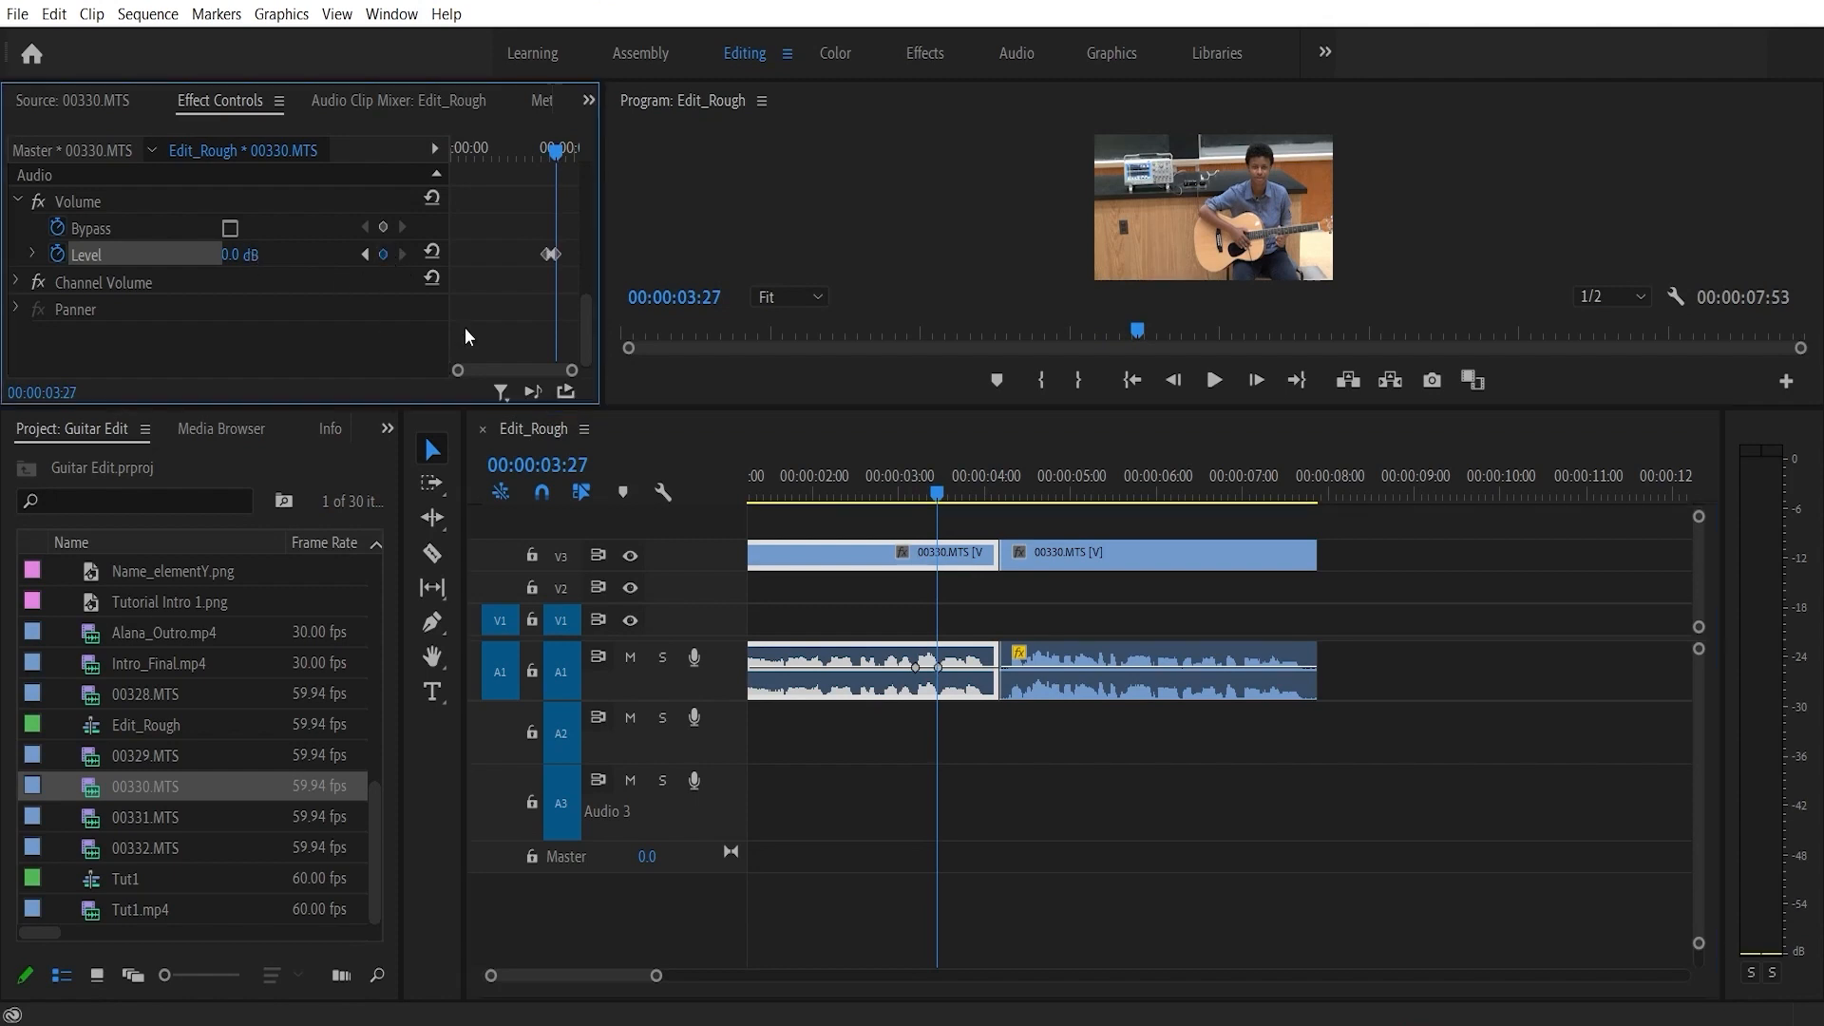
- Lower the second Level keyframe to -∞ dB just after the first one and add another keyframe at that level at 00:00:03:27
{"action": "left_click", "coordinate": [937, 668]}
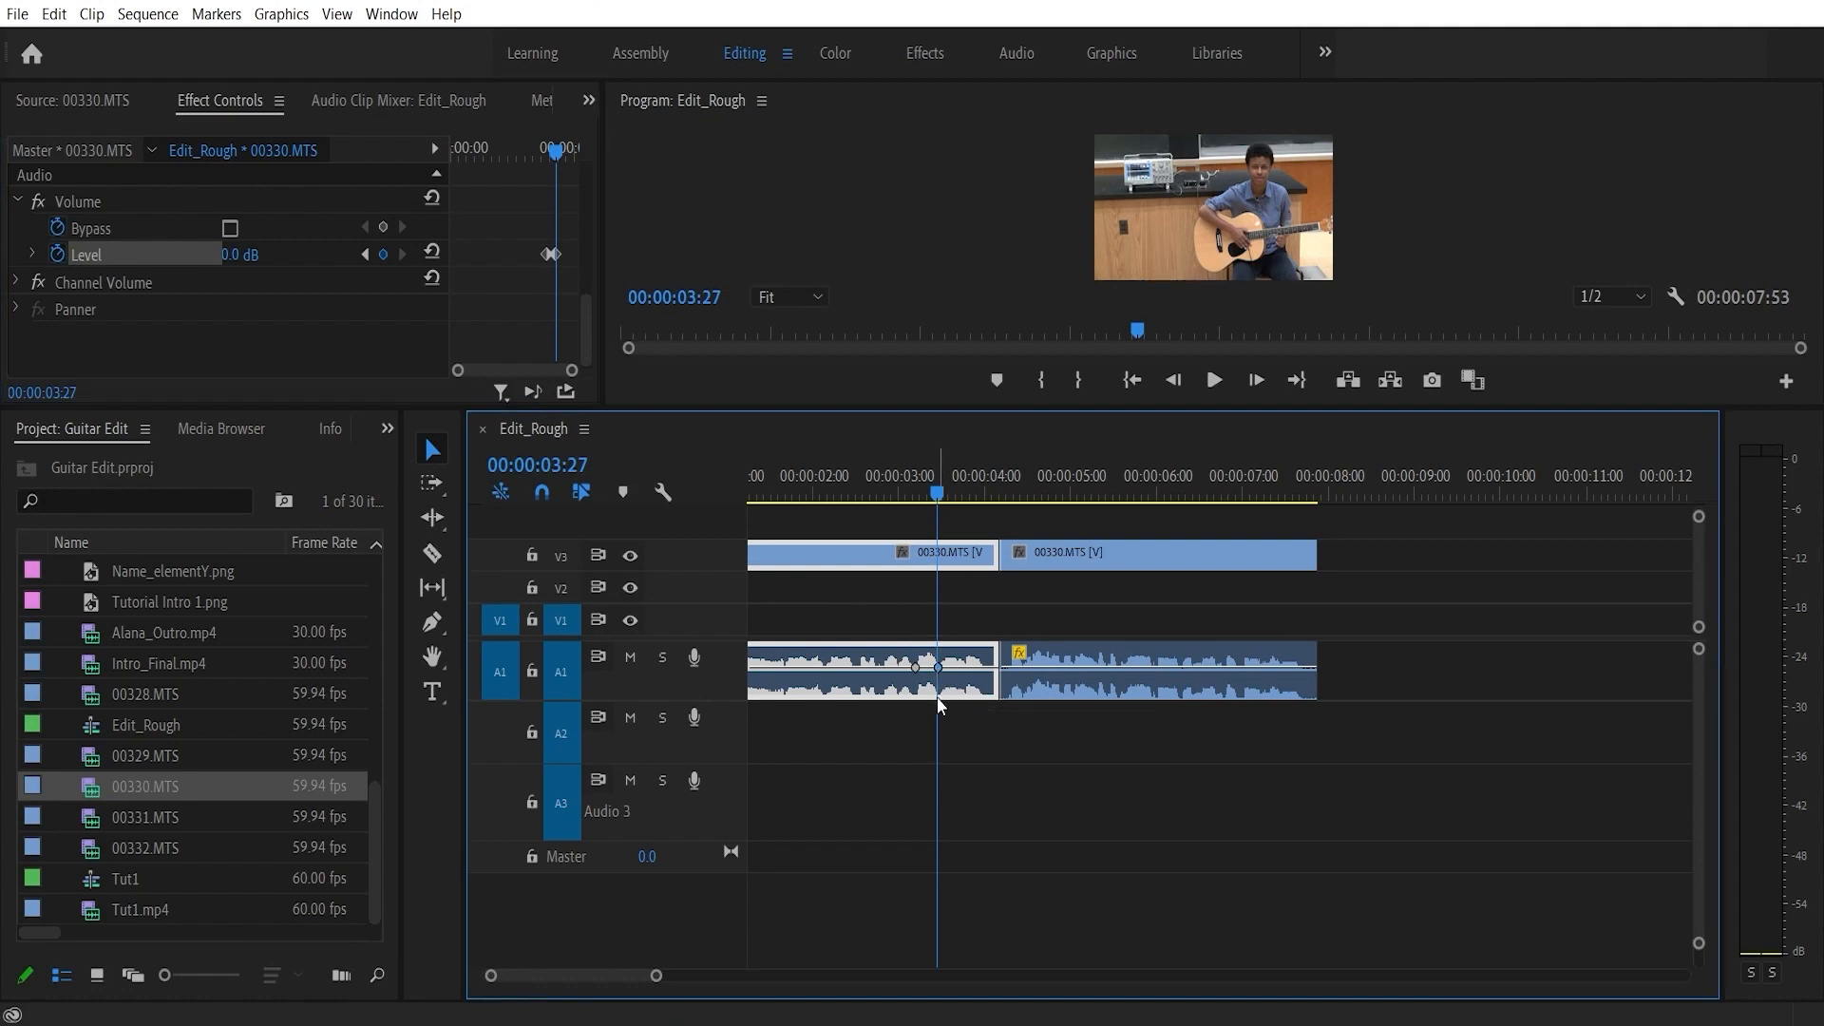
{"action": "mouse_move", "coordinate": [938, 669]}
{"action": "left_mouse_down"}
{"action": "mouse_move", "coordinate": [940, 701]}
{"action": "mouse_move", "coordinate": [929, 690]}
{"action": "left_mouse_up"}
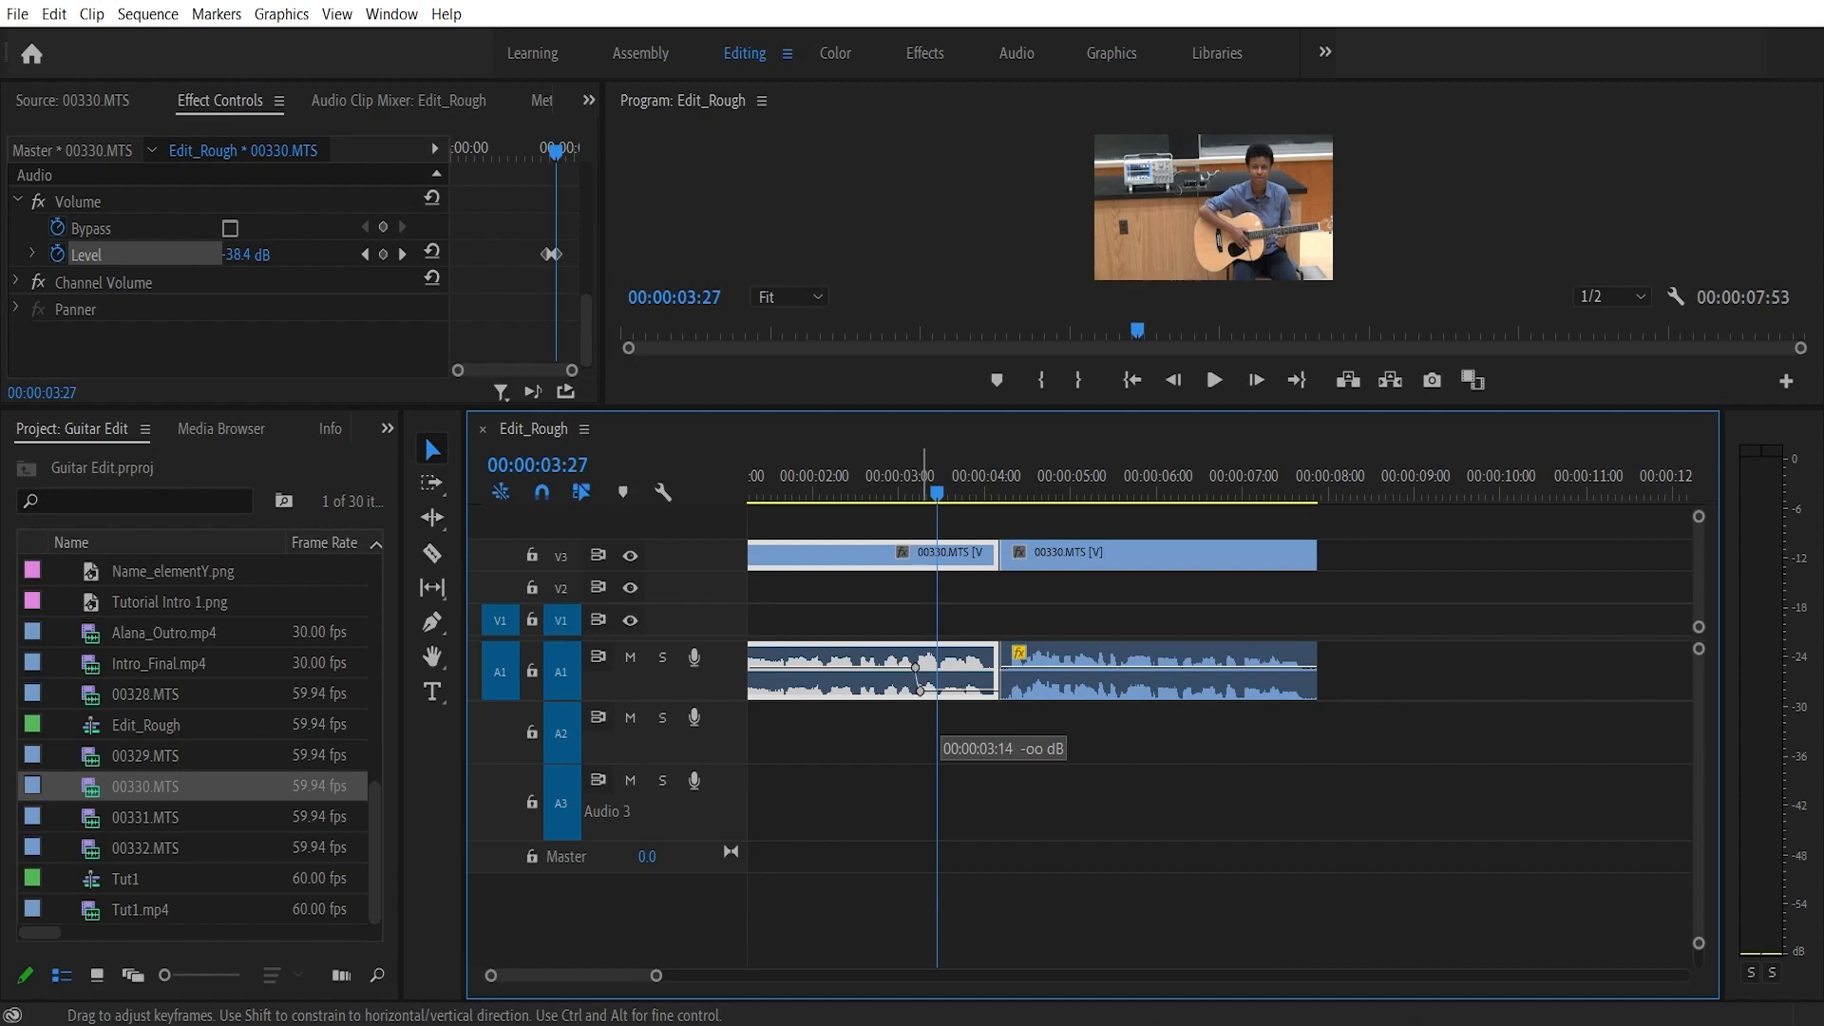
{"action": "left_click_drag", "start_coordinate": [920, 691], "coordinate": [921, 690]}
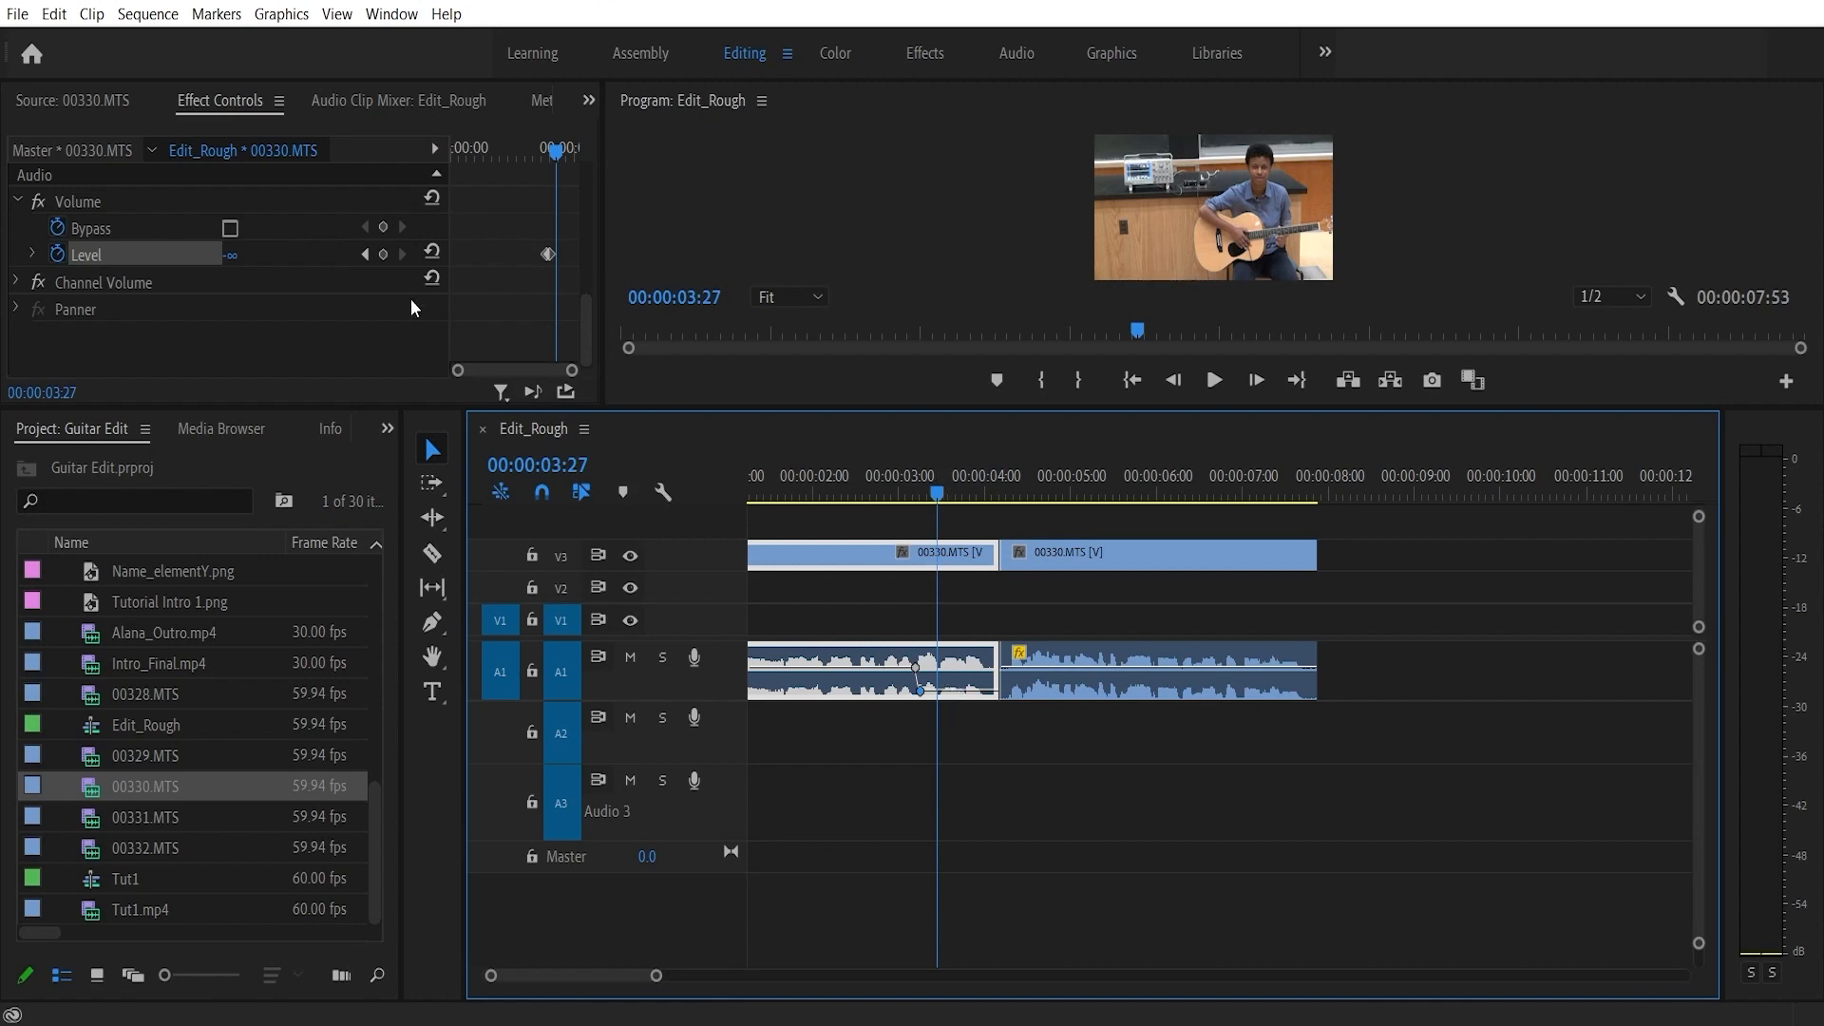
{"action": "left_click", "coordinate": [385, 255]}
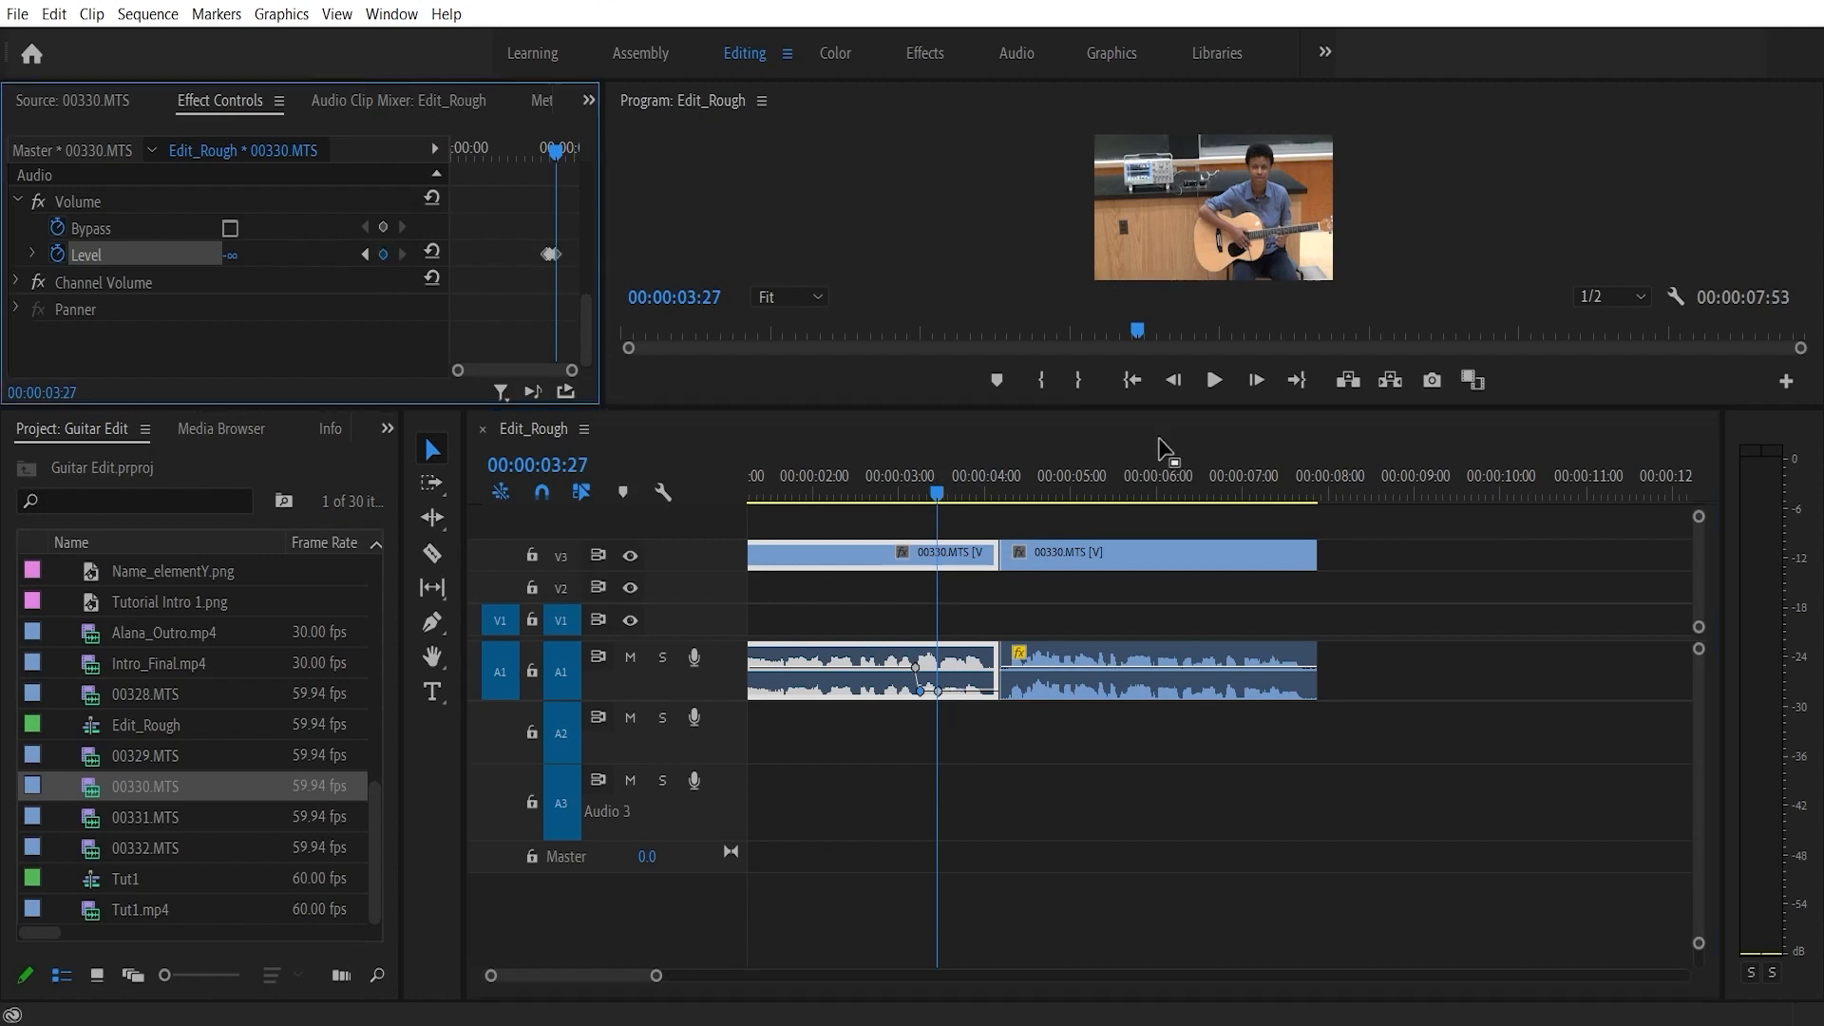
- Add a volume Level keyframe to the first segment's audio at 00:00:03:32 and raise it to about -3.1 dB
{"action": "left_click", "coordinate": [936, 490]}
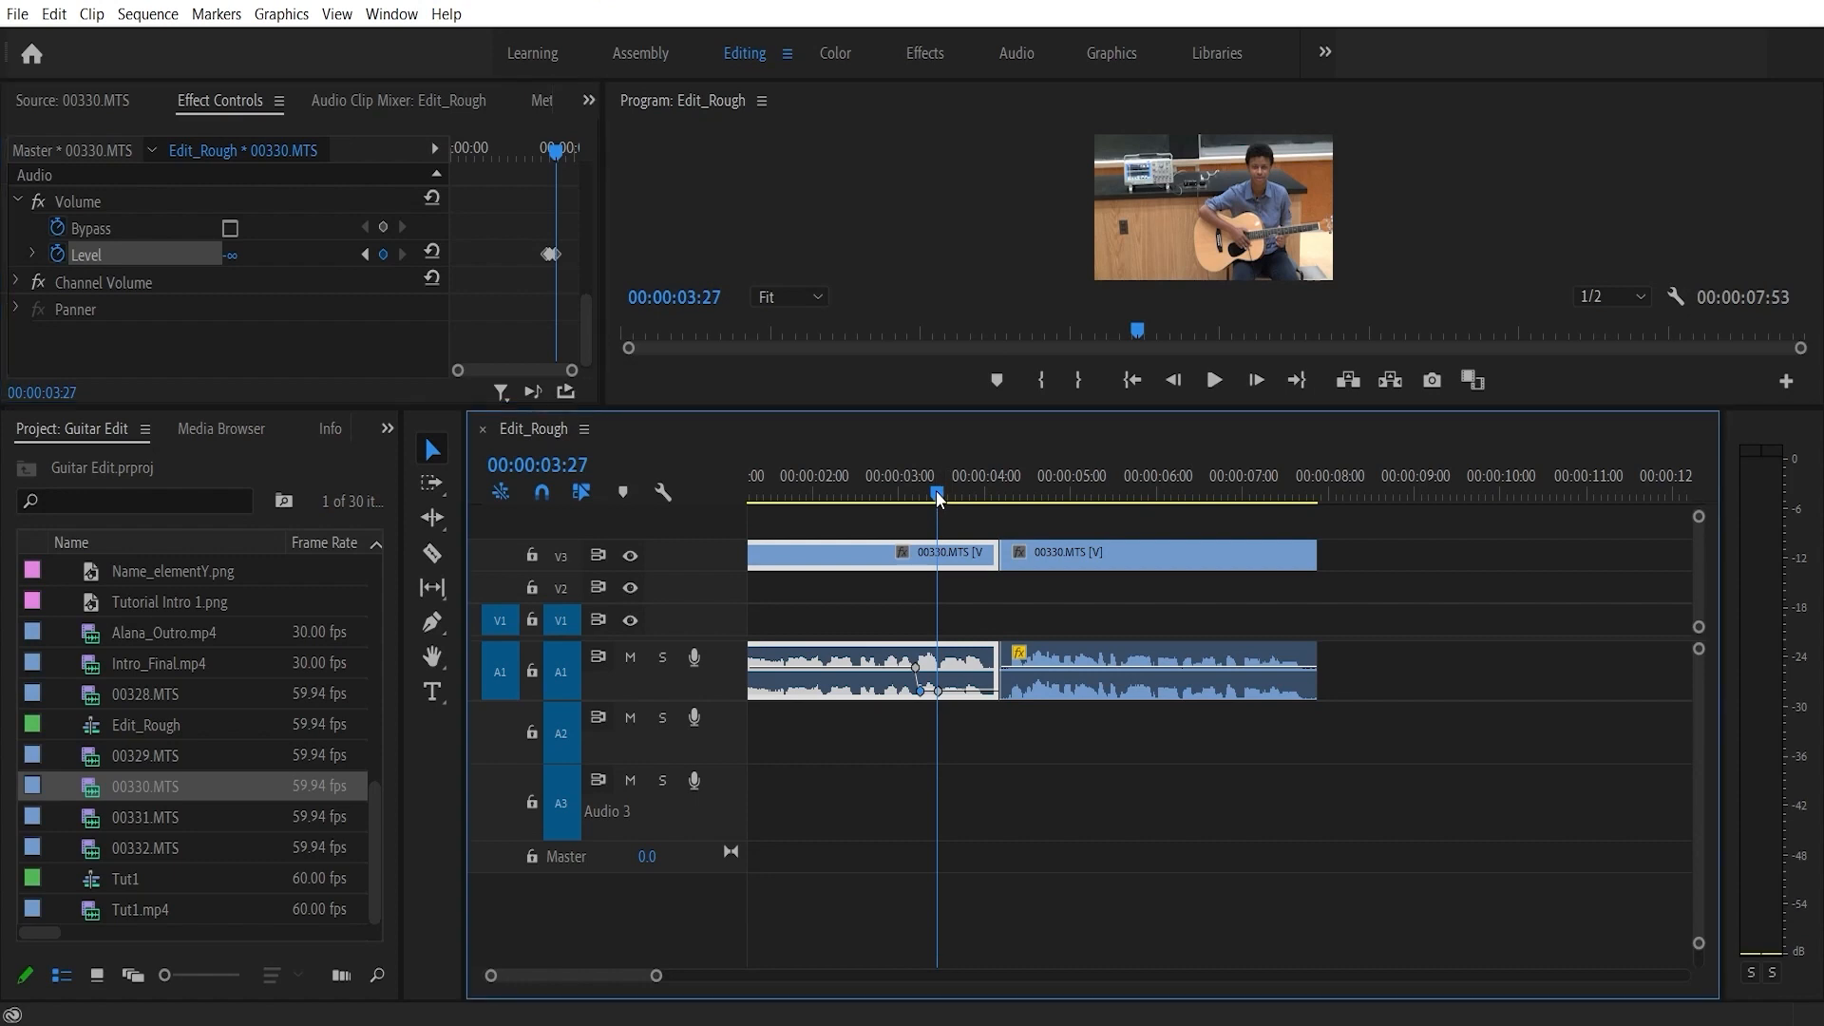
{"action": "left_click_drag", "start_coordinate": [936, 490], "coordinate": [943, 492]}
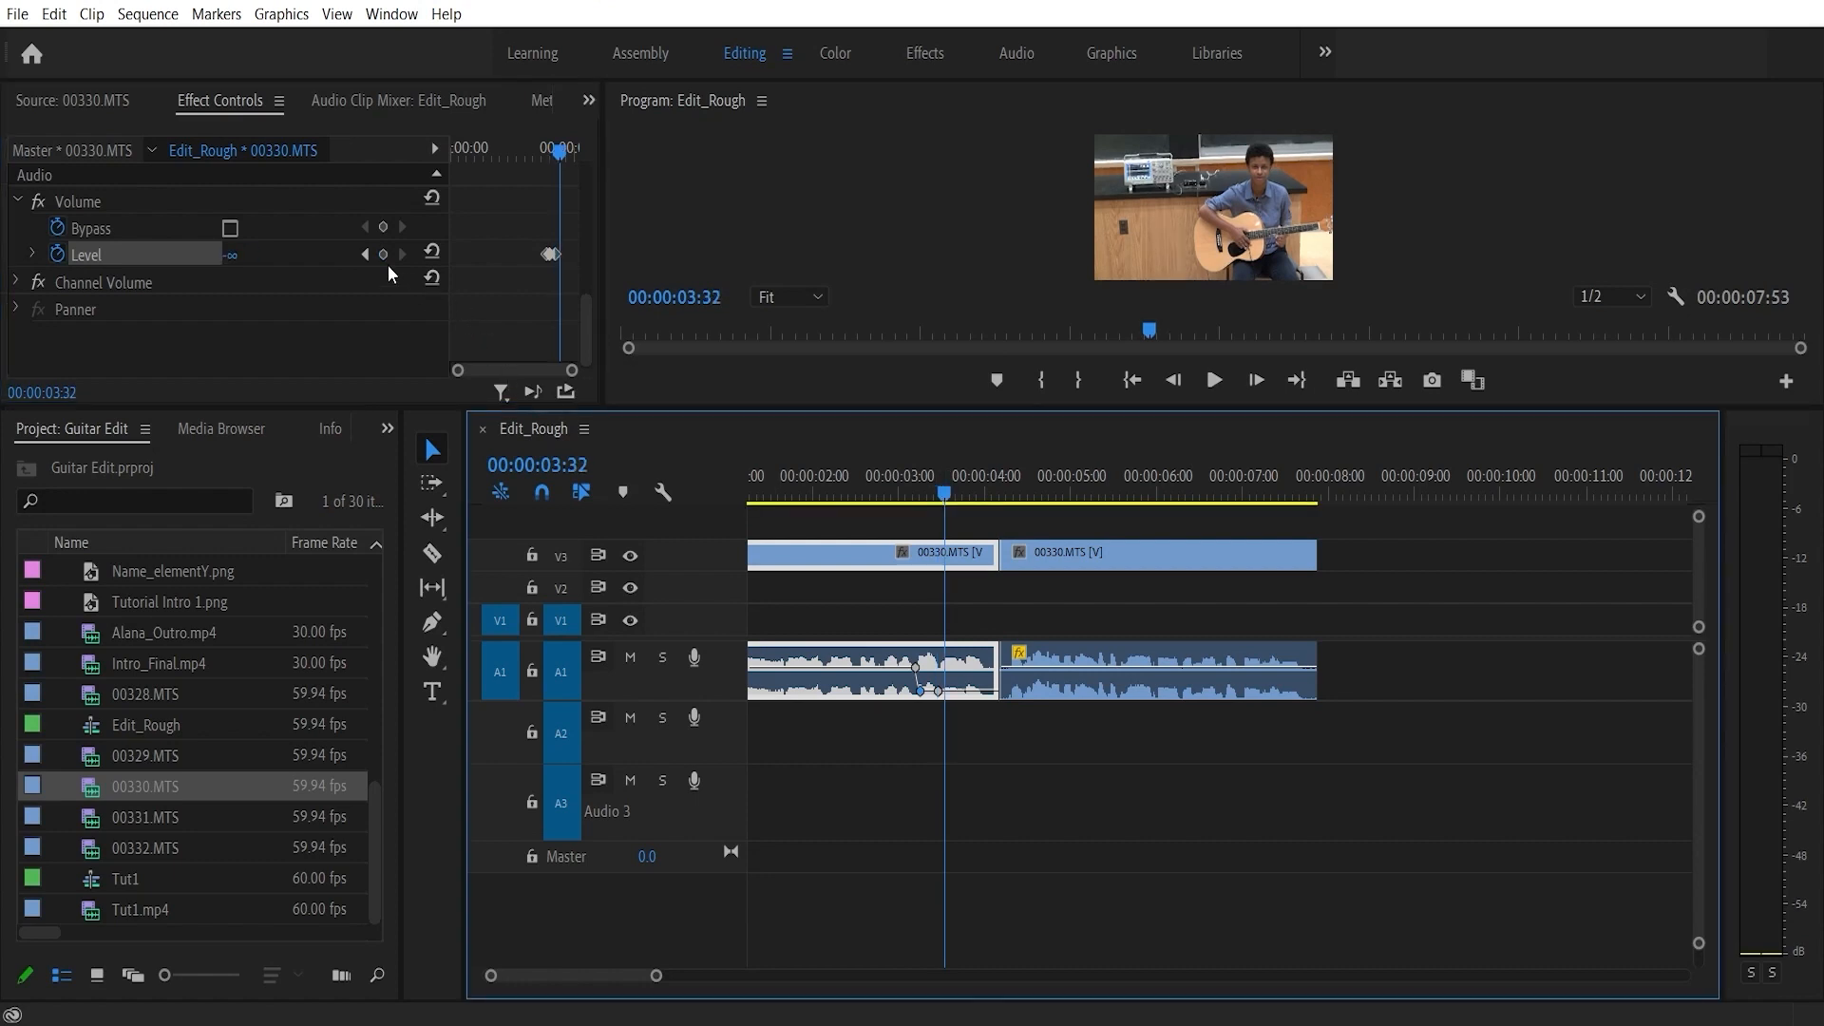
{"action": "left_click", "coordinate": [384, 254]}
{"action": "left_click", "coordinate": [948, 695]}
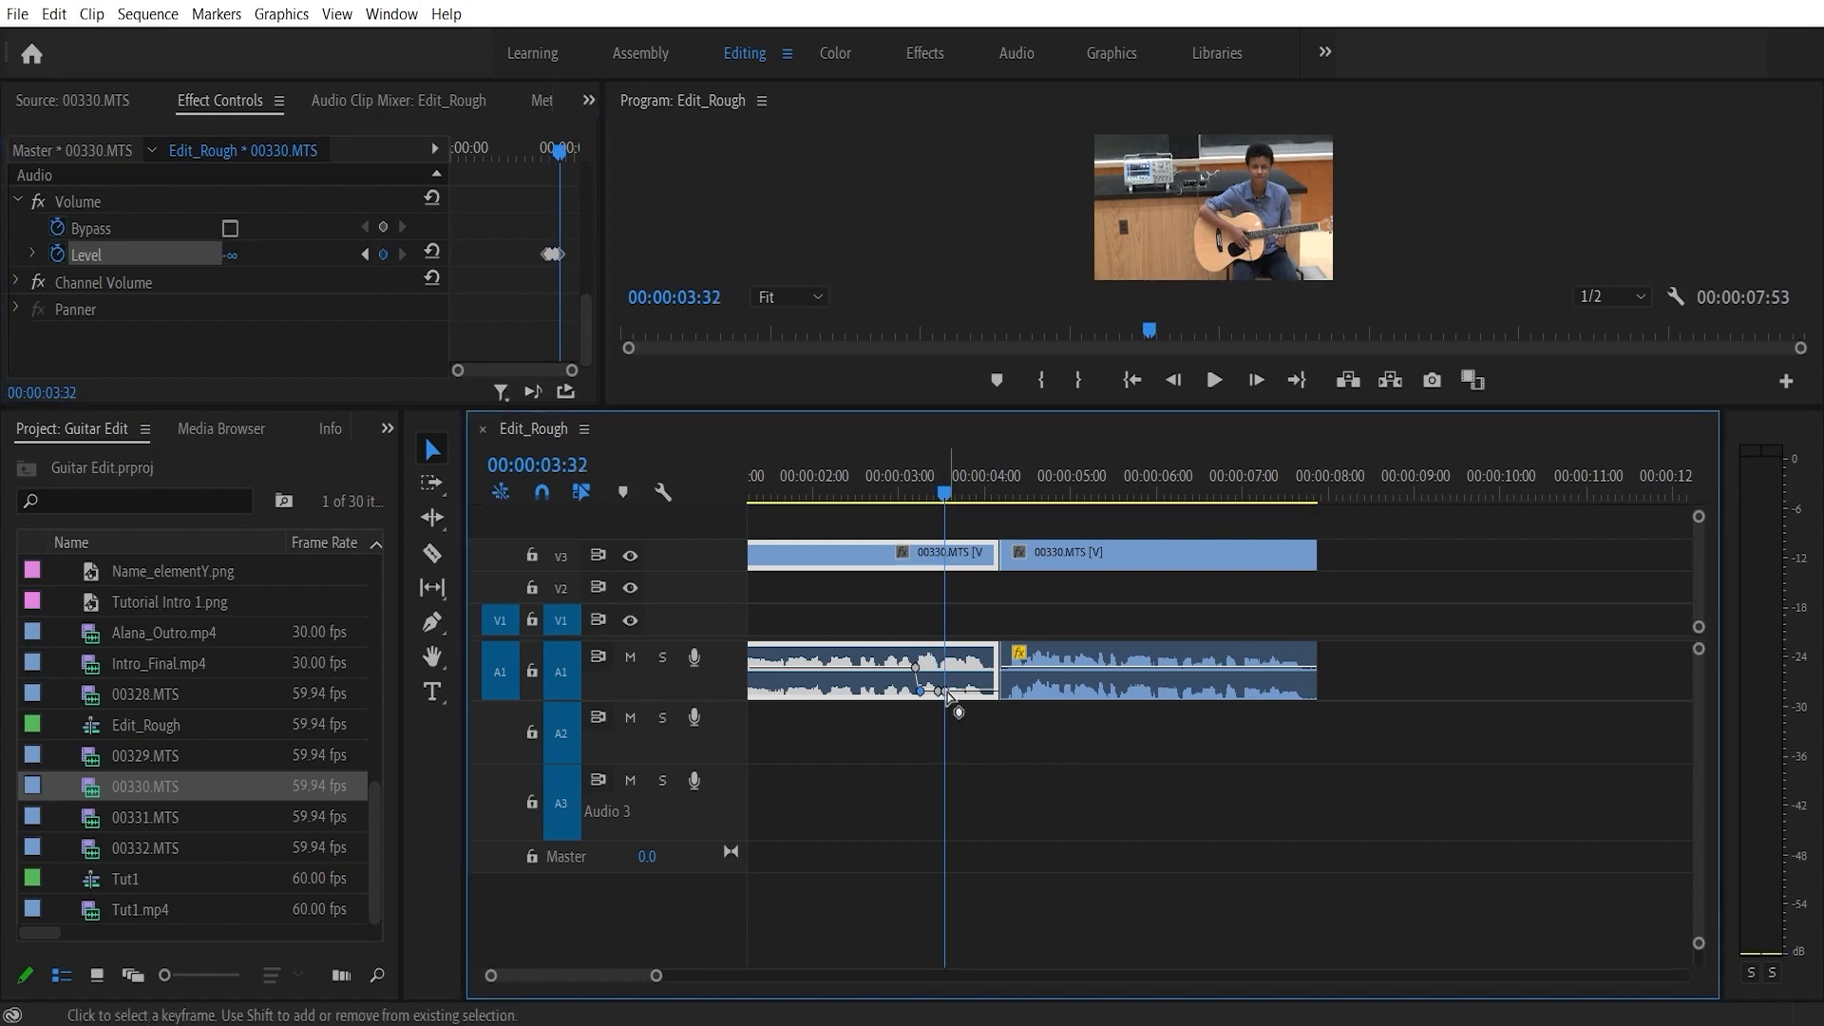
{"action": "left_click_drag", "start_coordinate": [947, 692], "coordinate": [947, 671]}
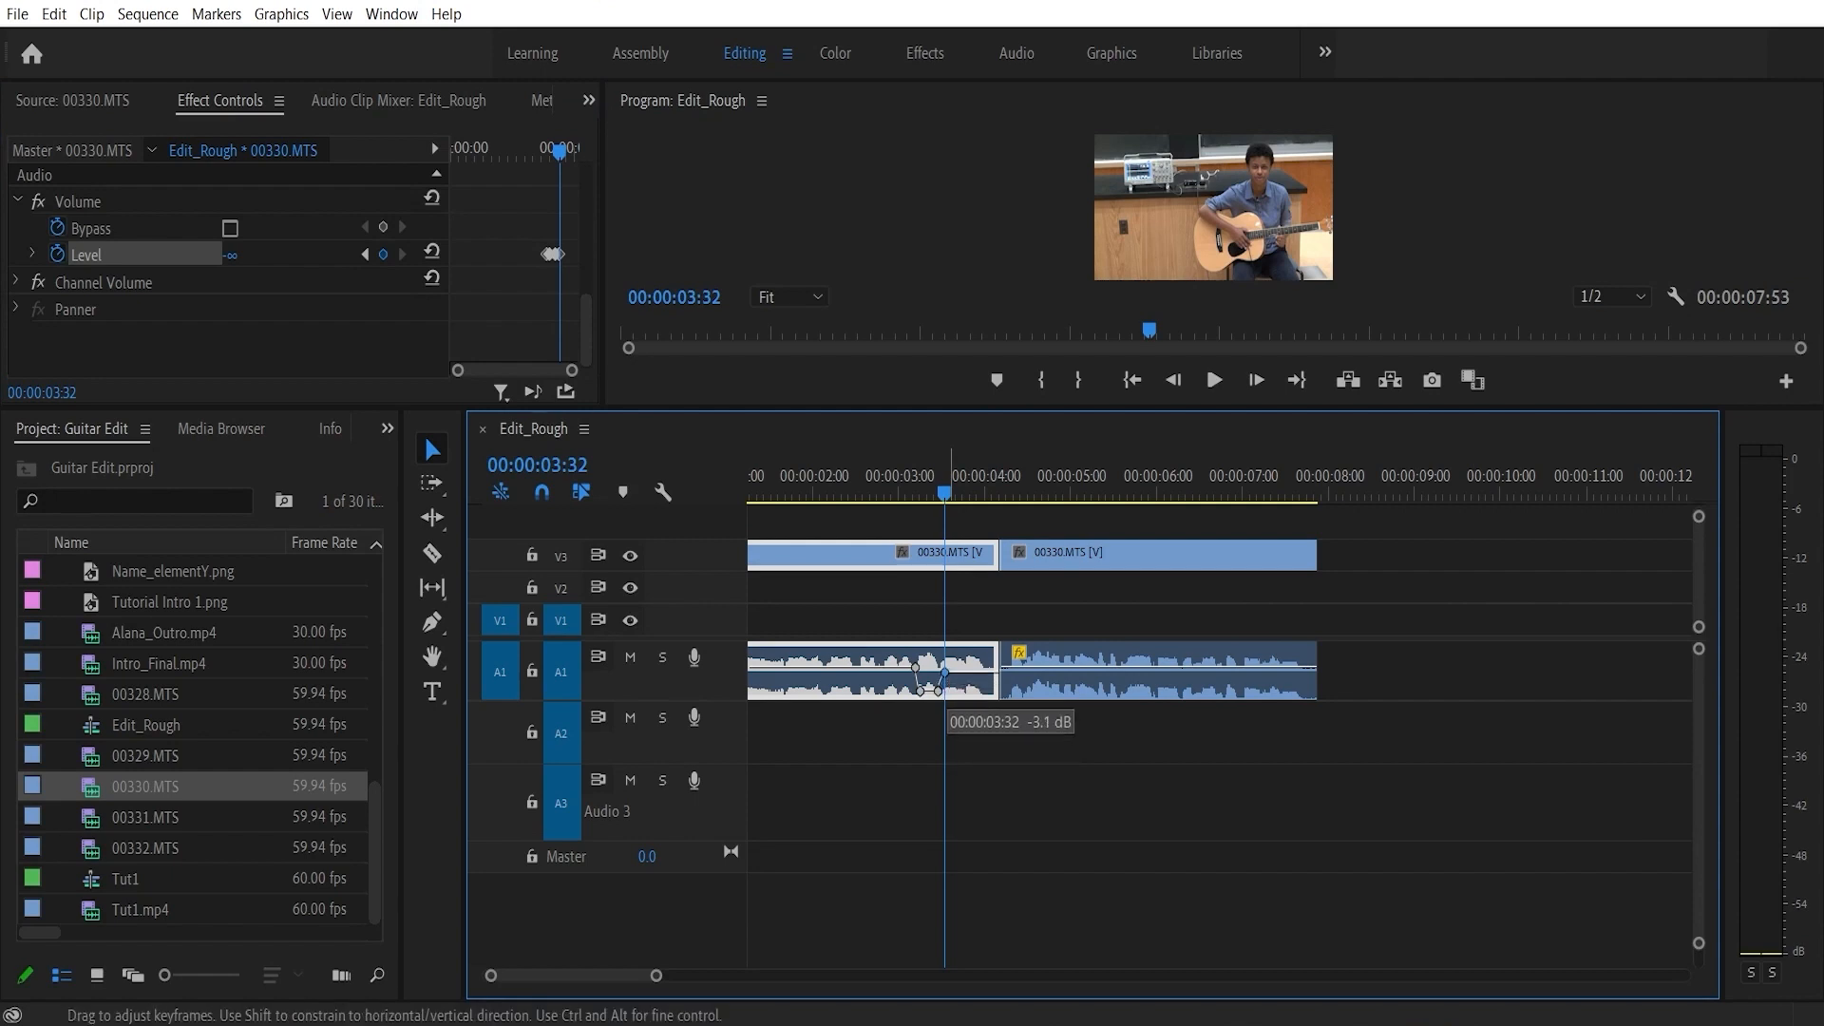
- Nudge the first -∞ dB Level keyframe near 00:00:02:13 and move the fade-out's starting keyframe earlier to lengthen the fade
{"action": "mouse_move", "coordinate": [939, 491]}
{"action": "left_mouse_down"}
{"action": "mouse_move", "coordinate": [895, 492]}
{"action": "mouse_move", "coordinate": [952, 492]}
{"action": "left_mouse_up"}
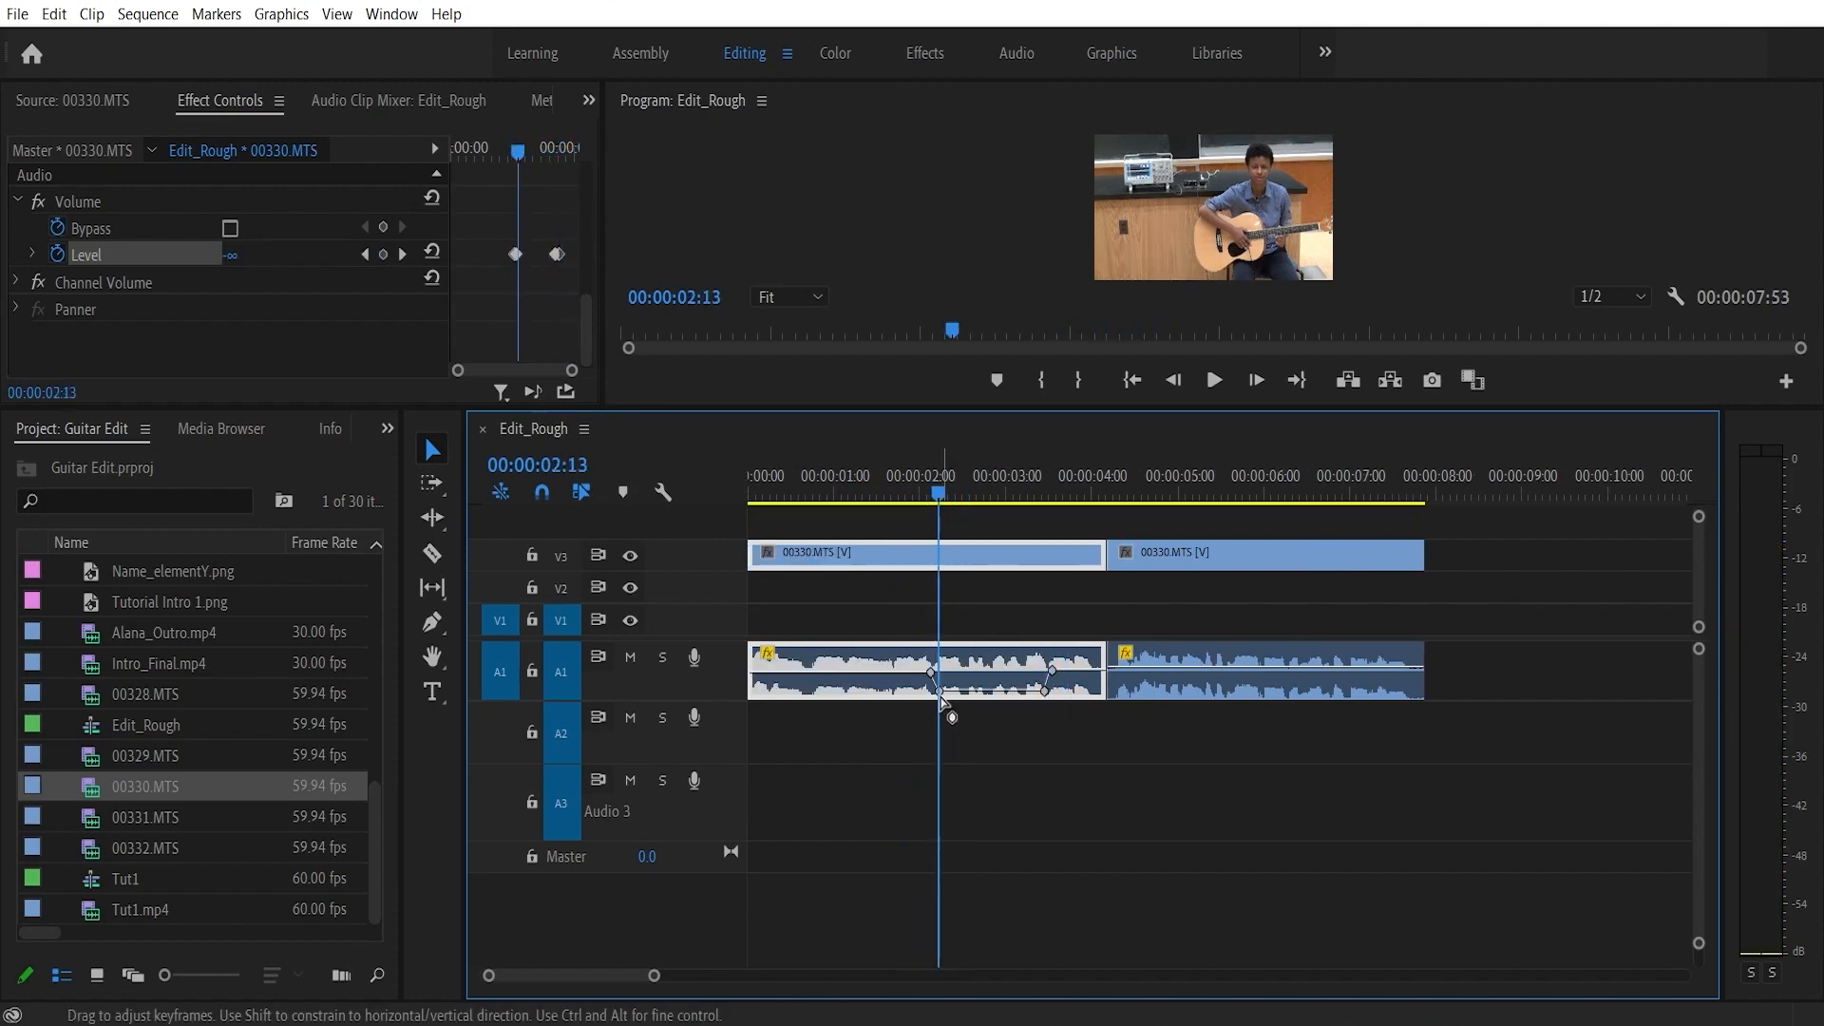
{"action": "left_click_drag", "start_coordinate": [940, 696], "coordinate": [939, 694]}
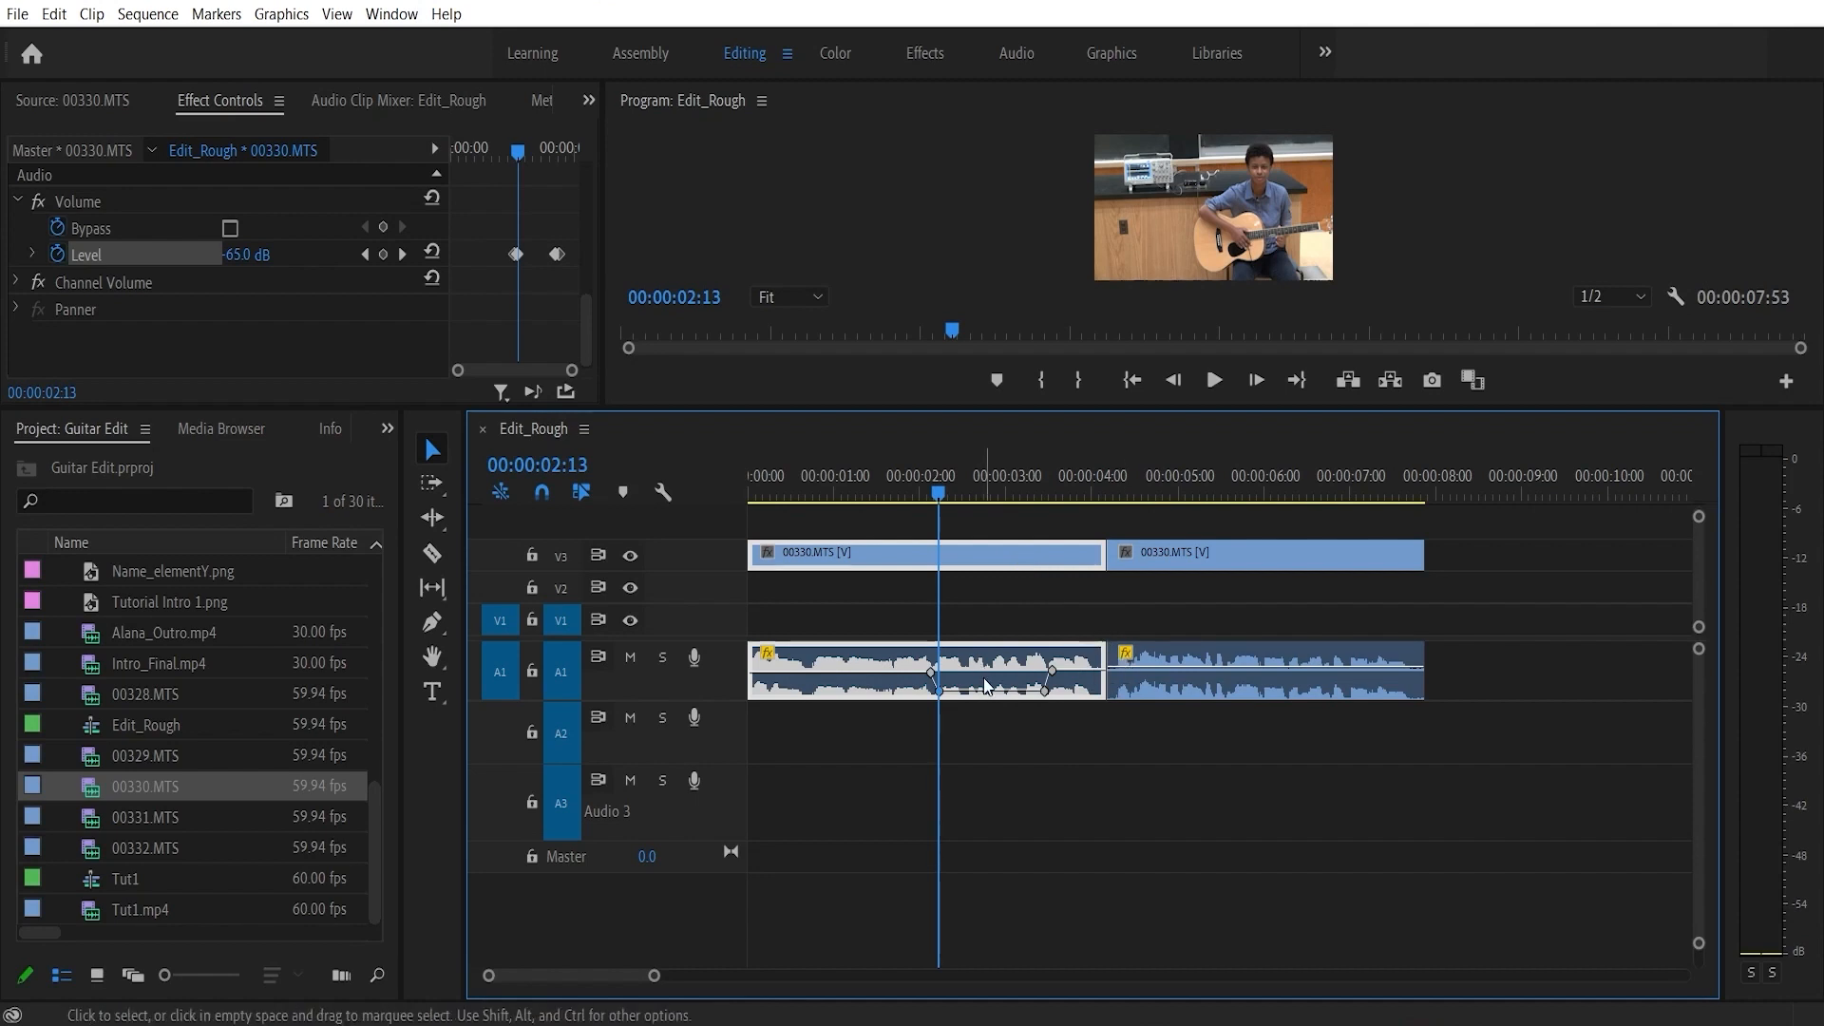
{"action": "left_click", "coordinate": [885, 492]}
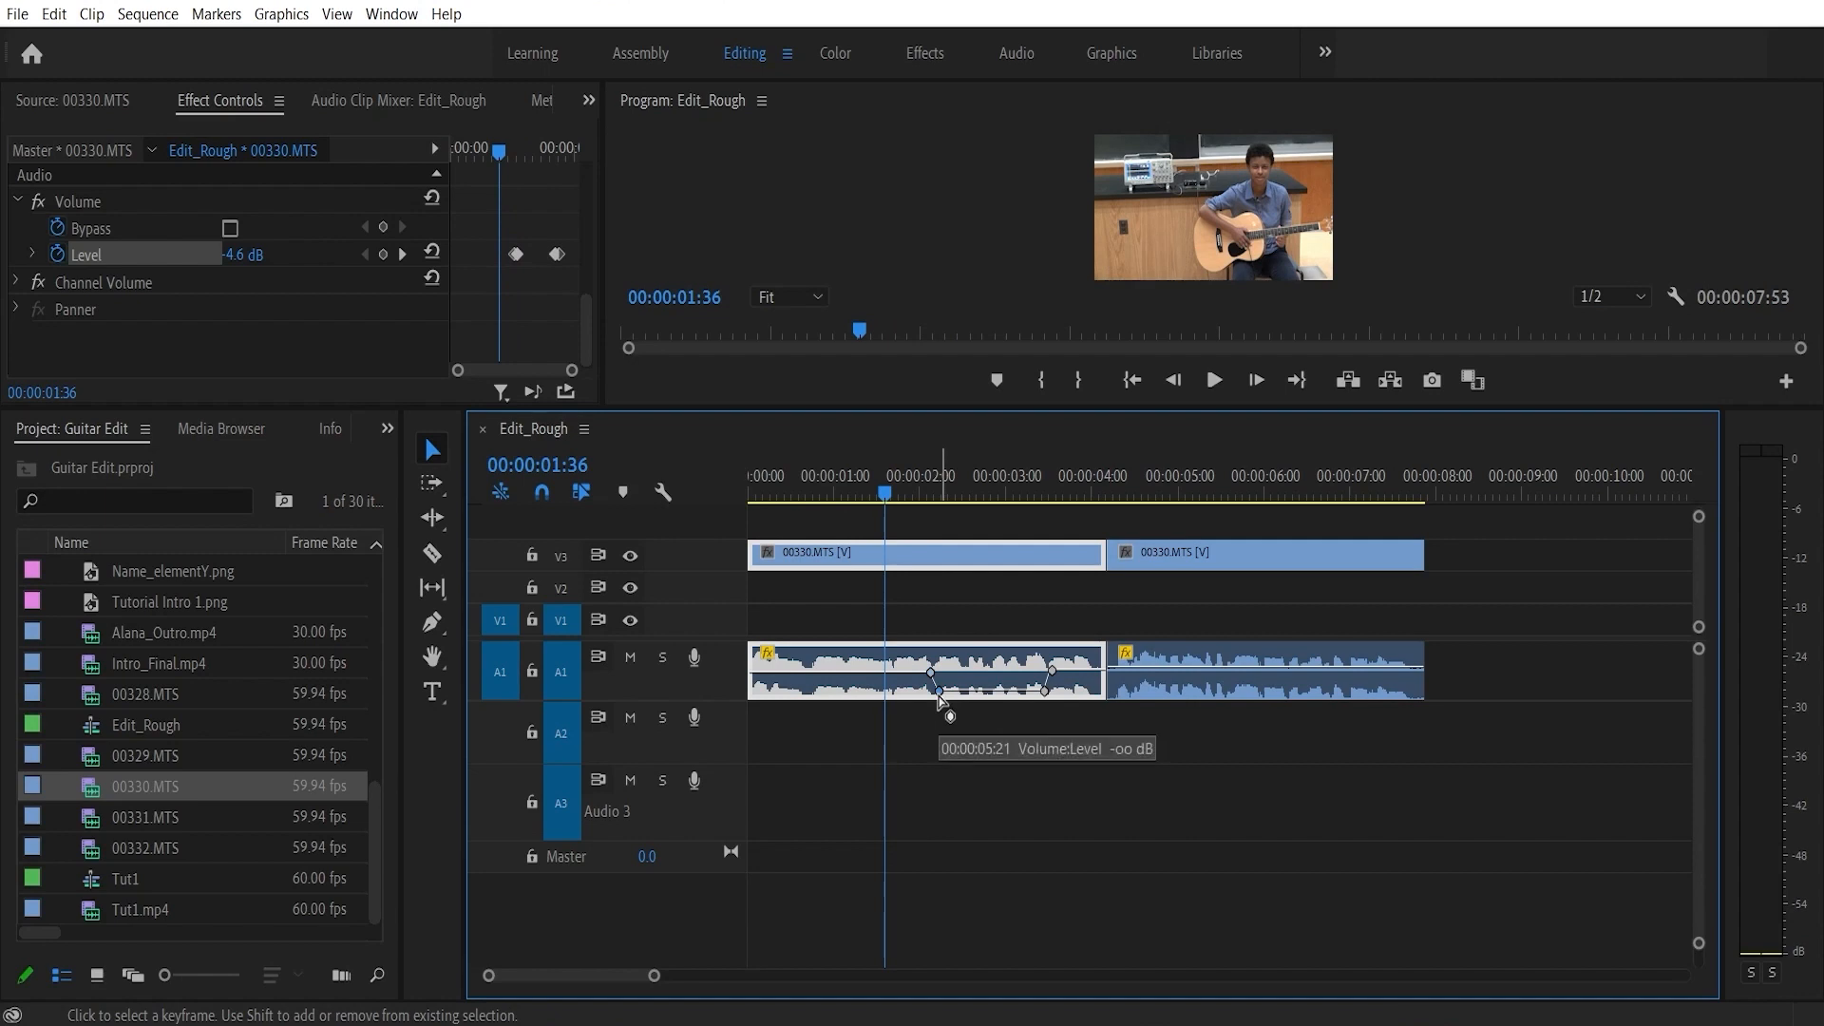
{"action": "left_click_drag", "start_coordinate": [886, 493], "coordinate": [938, 500]}
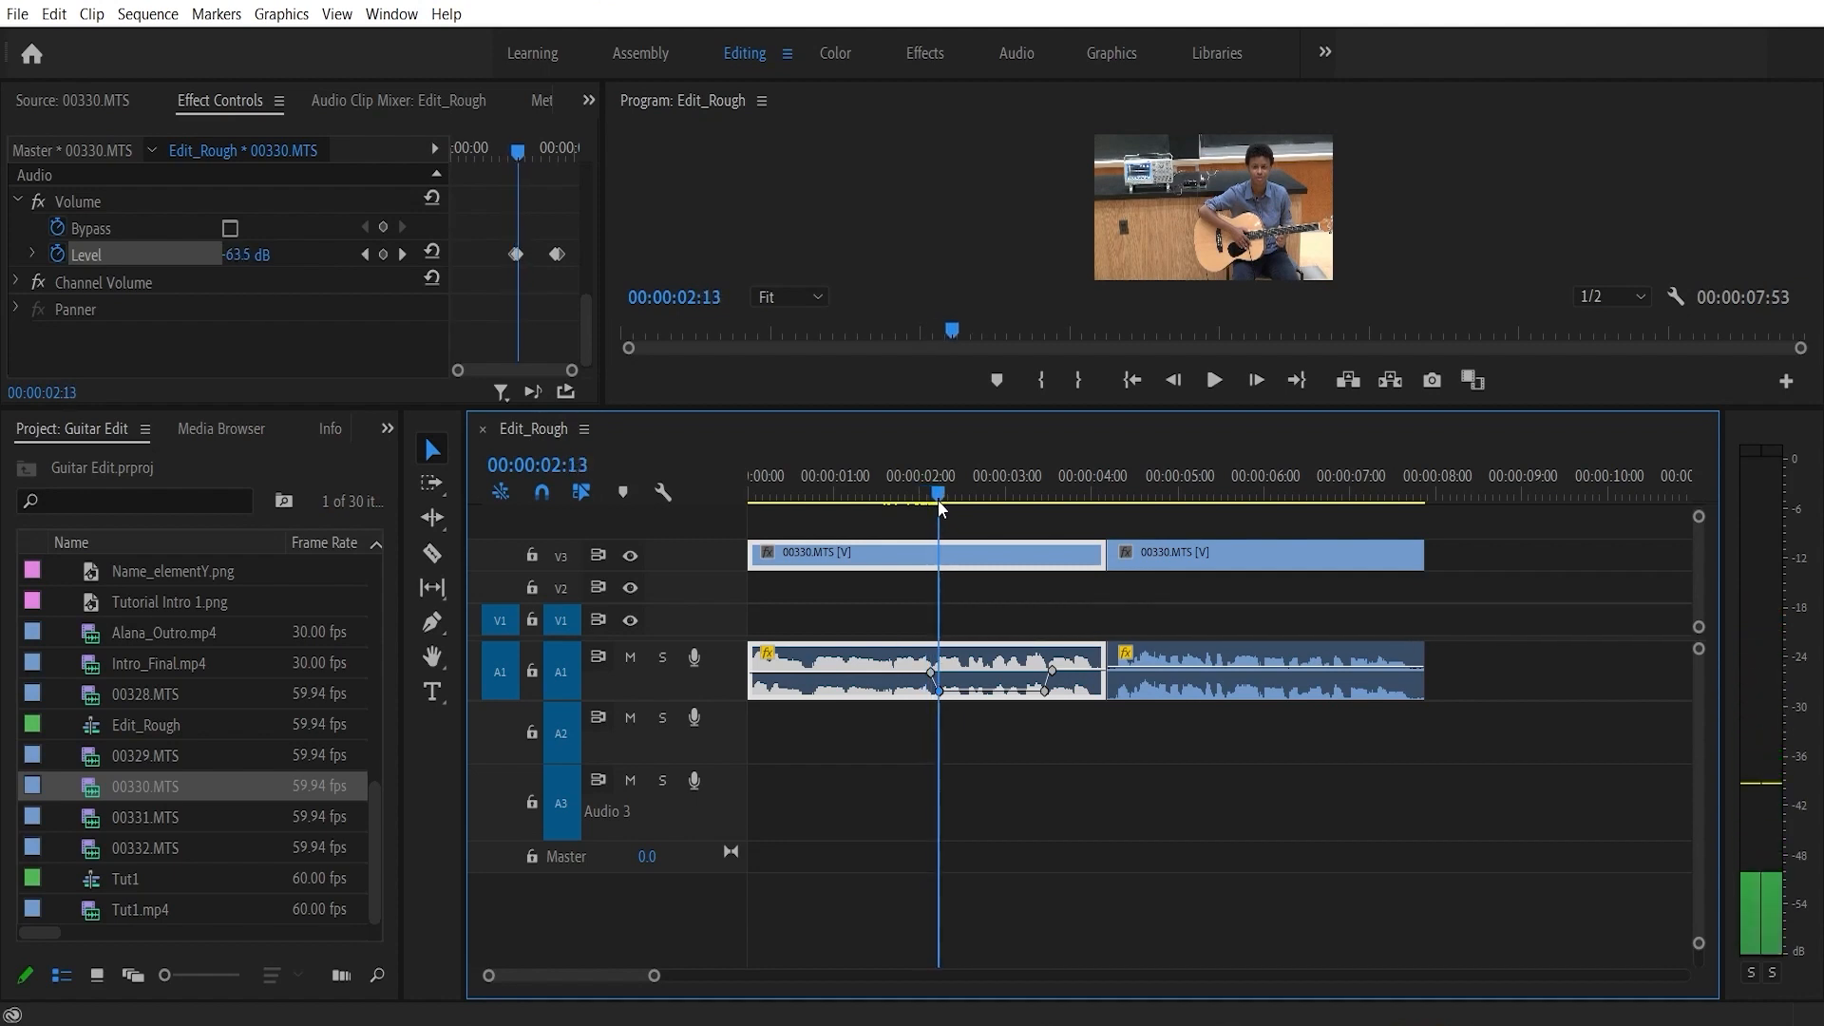
{"action": "left_click_drag", "start_coordinate": [930, 670], "coordinate": [893, 670]}
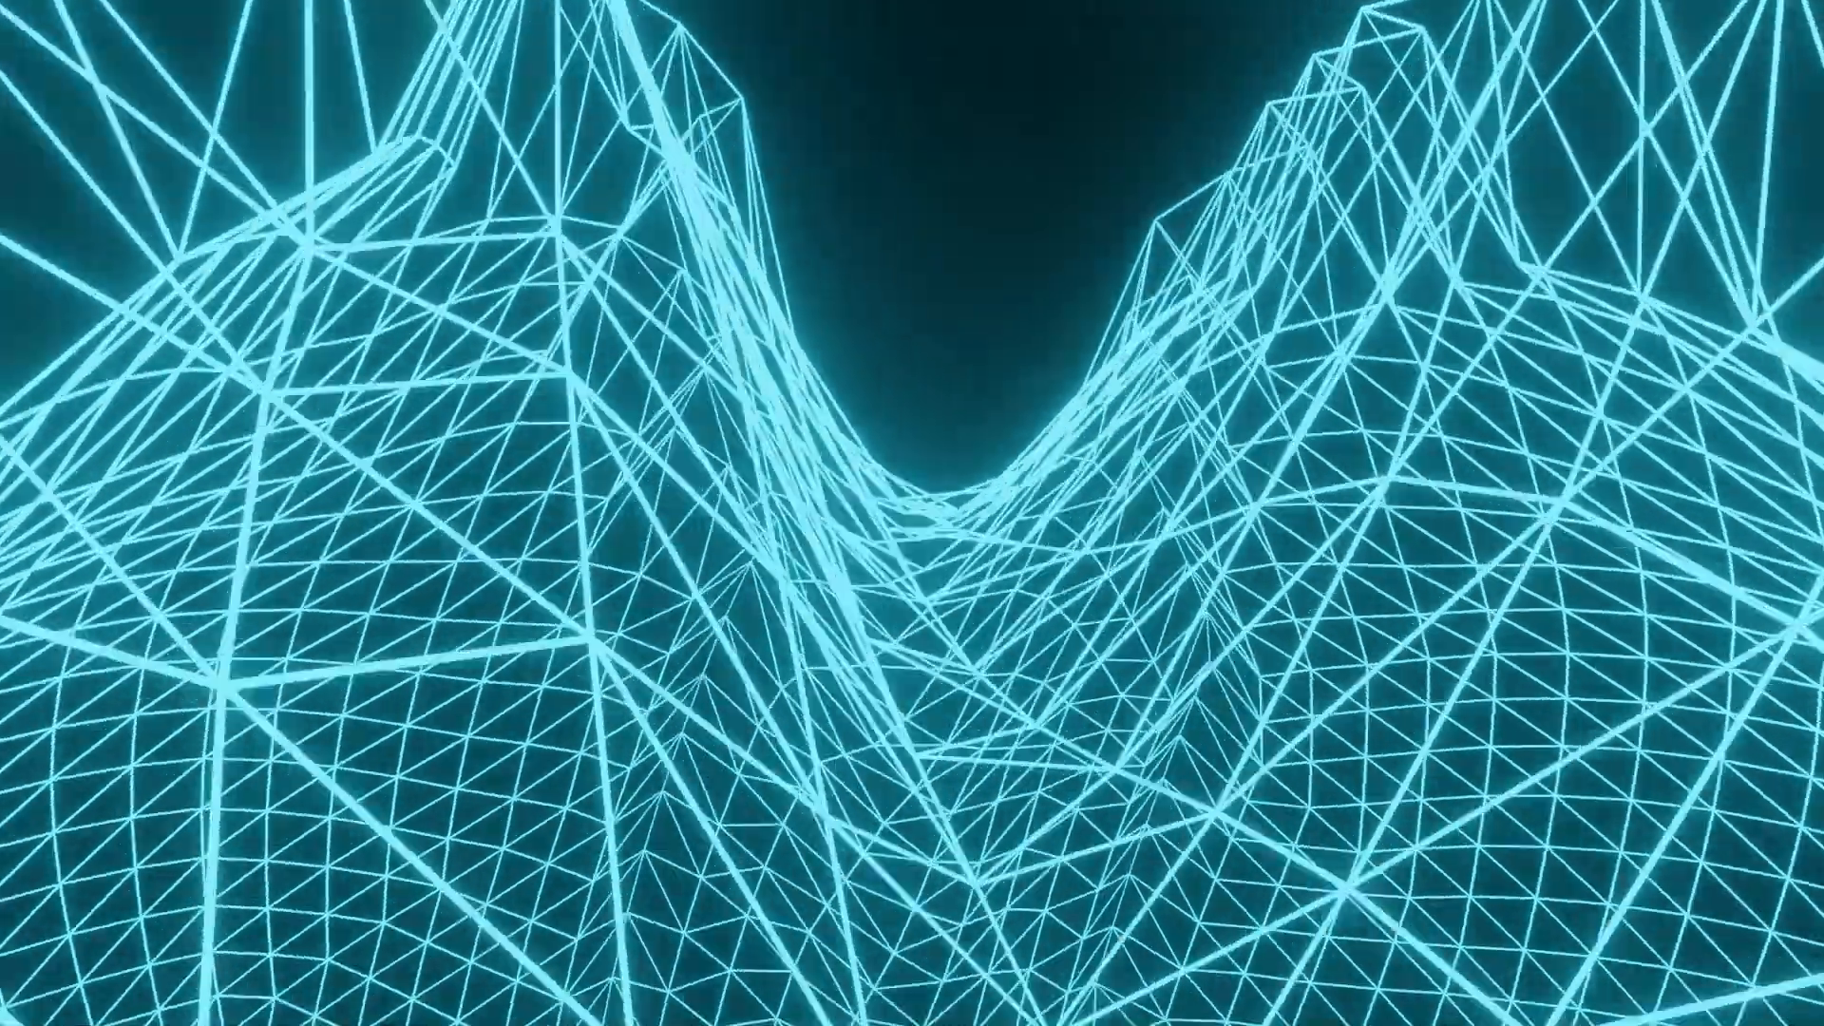